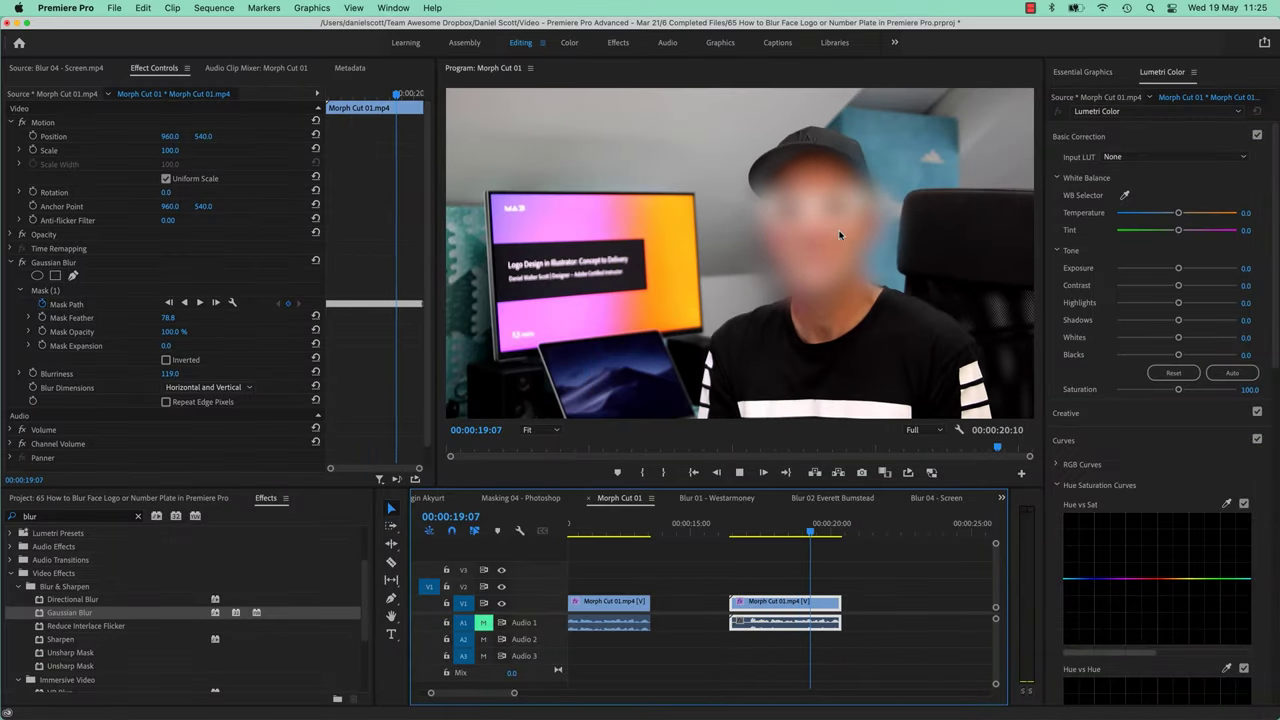
- Stop playback, scrub the Blur 01 car and Blur 02 football examples, then show Blur 04 - Screen
key("space")
left_click(718, 497)
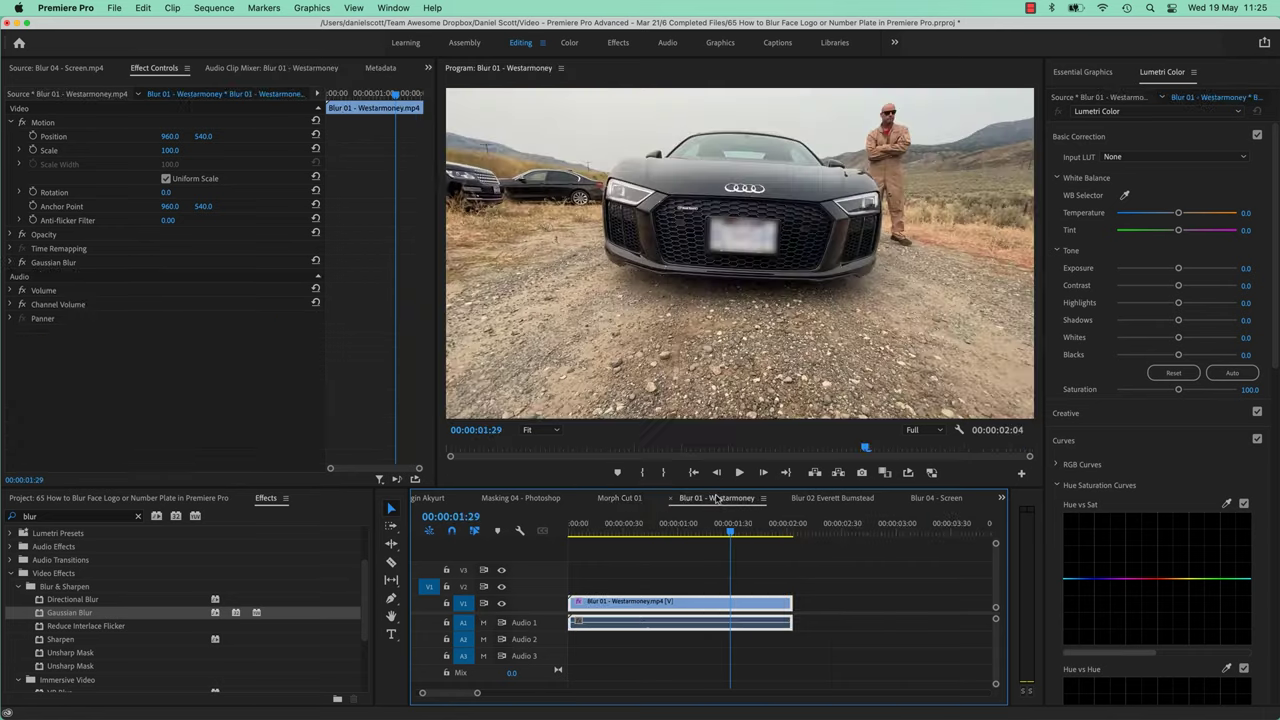
left_click_drag(730, 540, 769, 544)
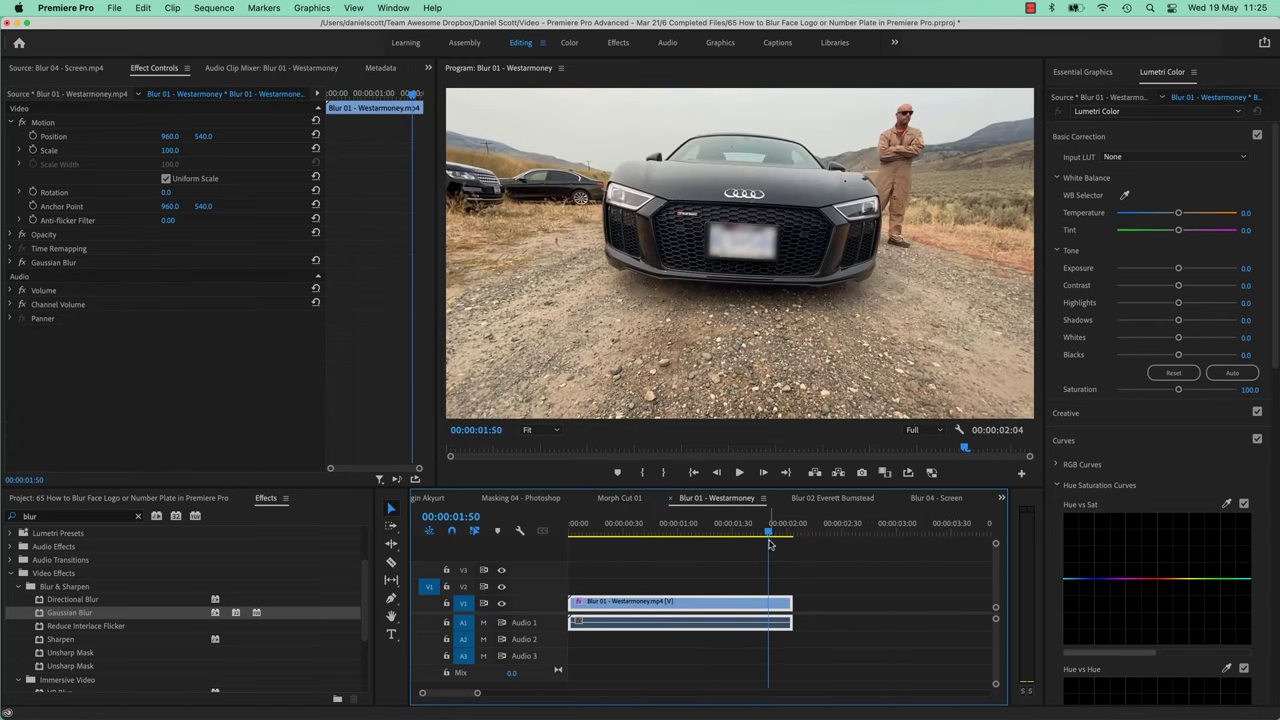
left_click(829, 498)
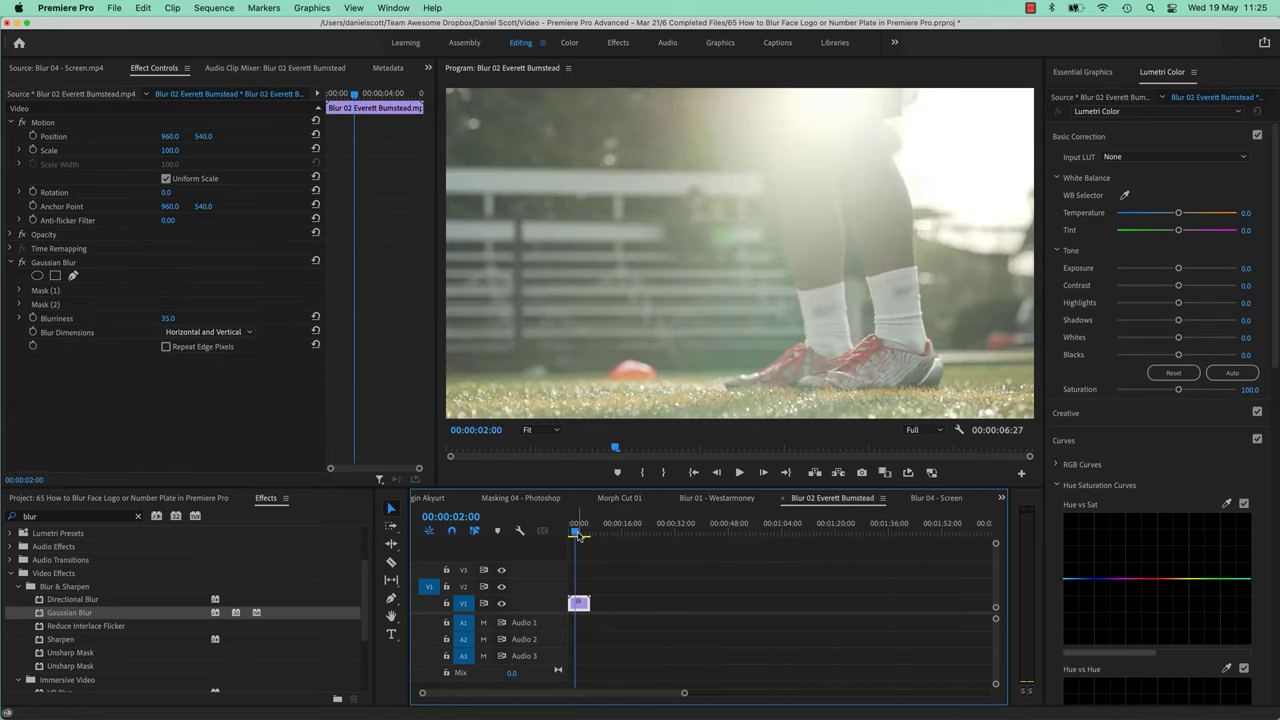
left_click_drag(578, 535, 587, 538)
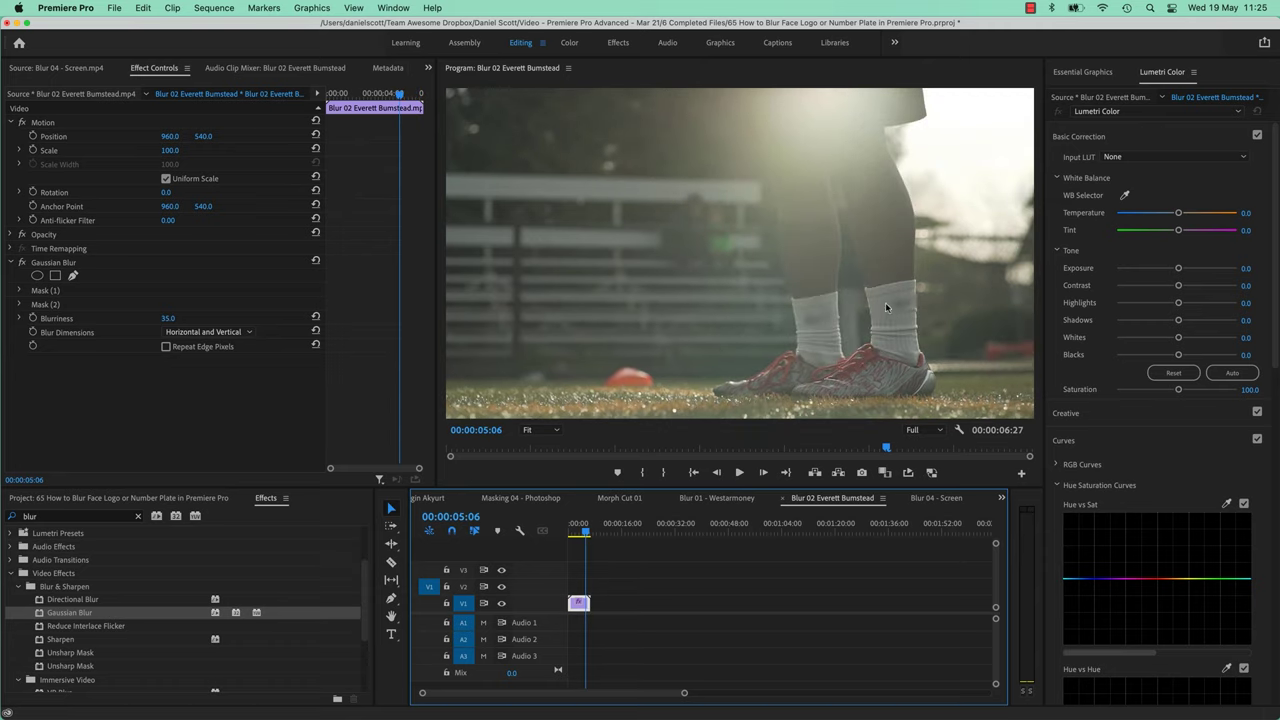
left_click(575, 535)
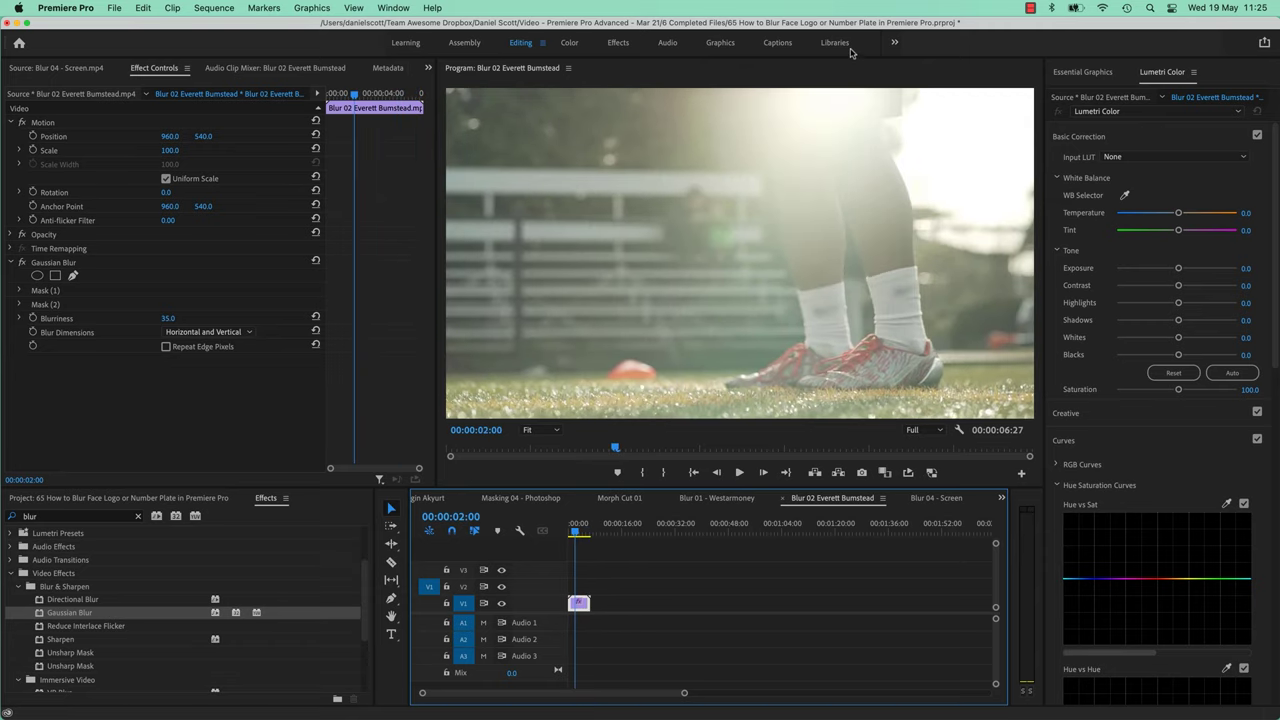
left_click(934, 498)
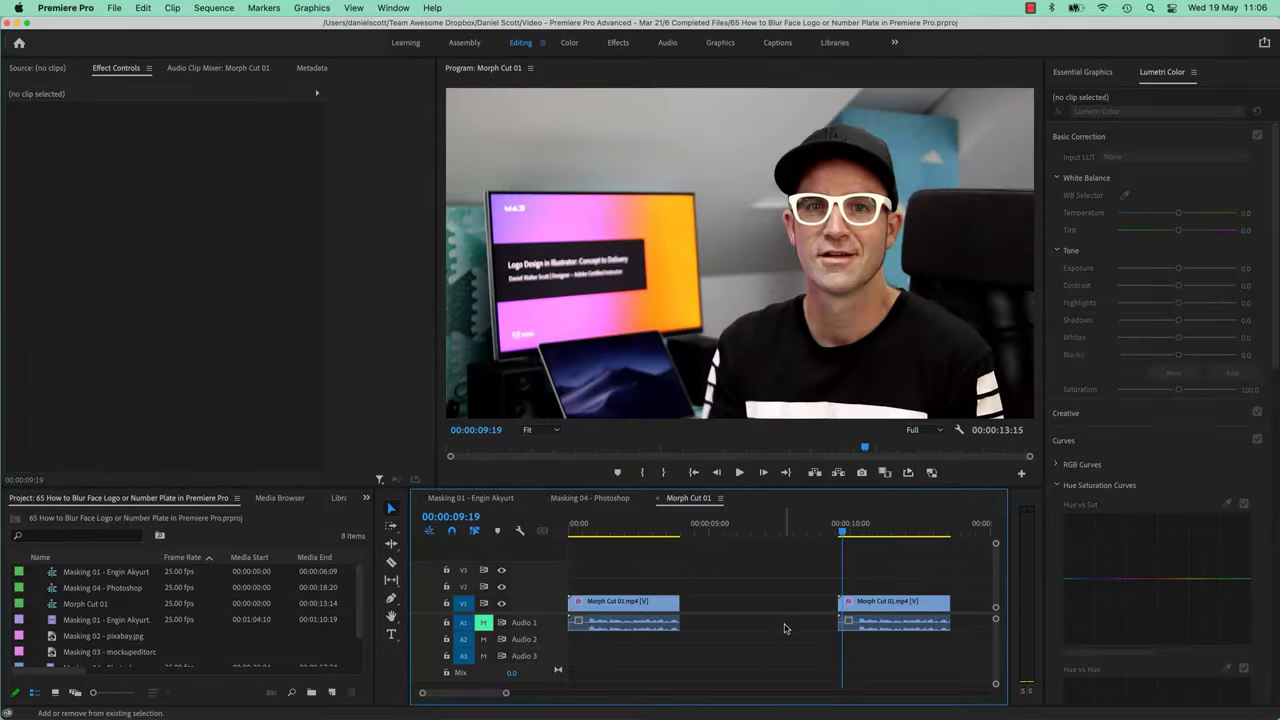
- Option-drag a copy of the Morph Cut 01 clip later along the timeline
scroll(784, 628, "right", 5)
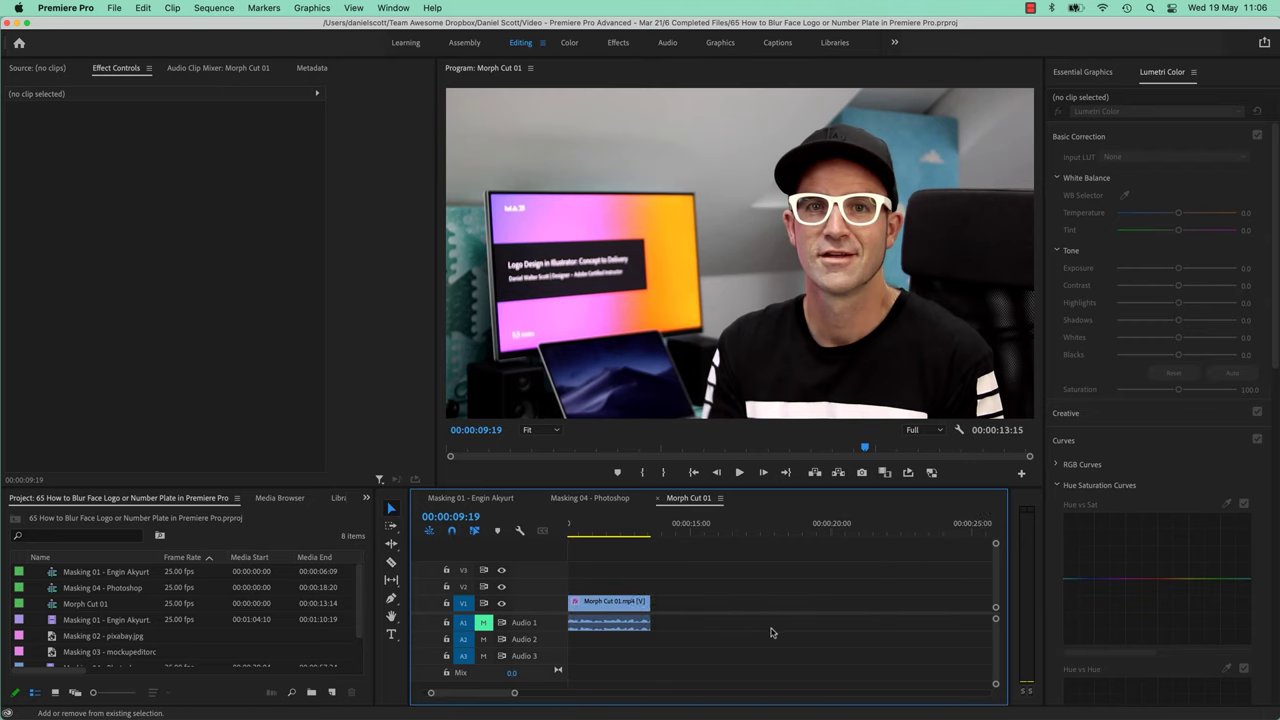
left_click(625, 605)
left_click_drag(628, 606, 776, 603)
- Delete Mask (1) and the Lumetri Color effect from the copied clip
left_click(759, 523)
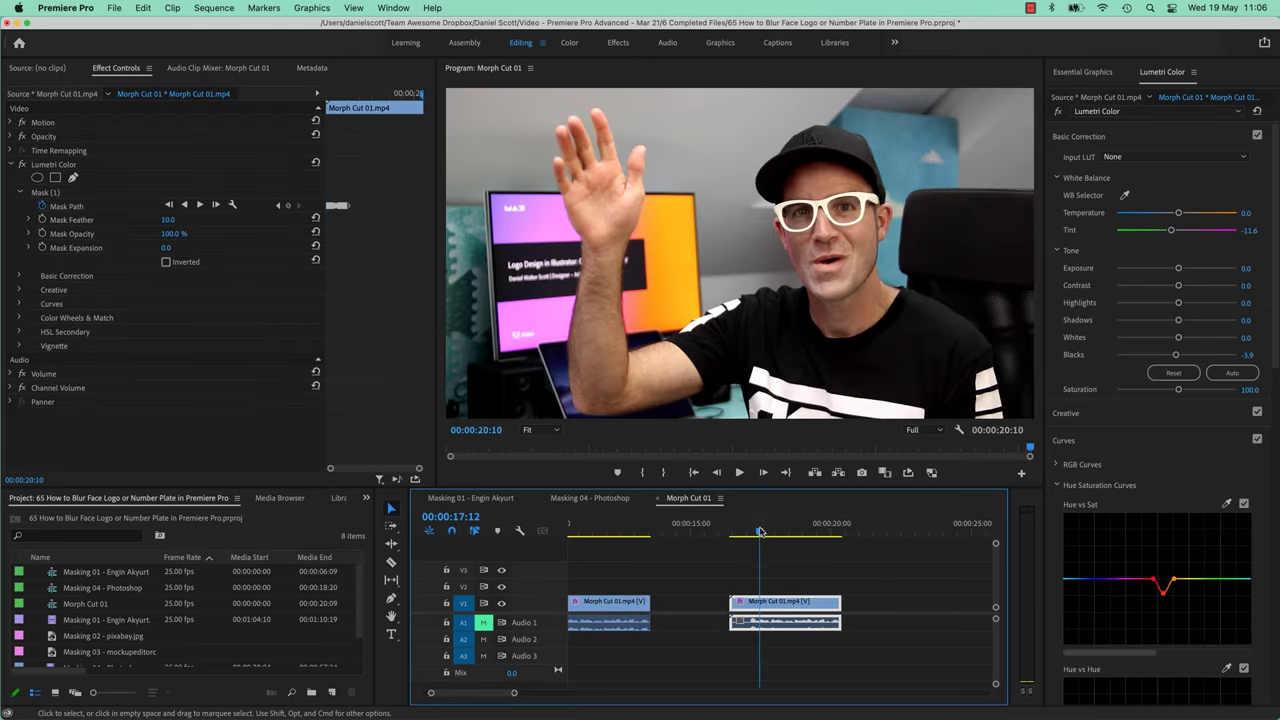
left_click(52, 195)
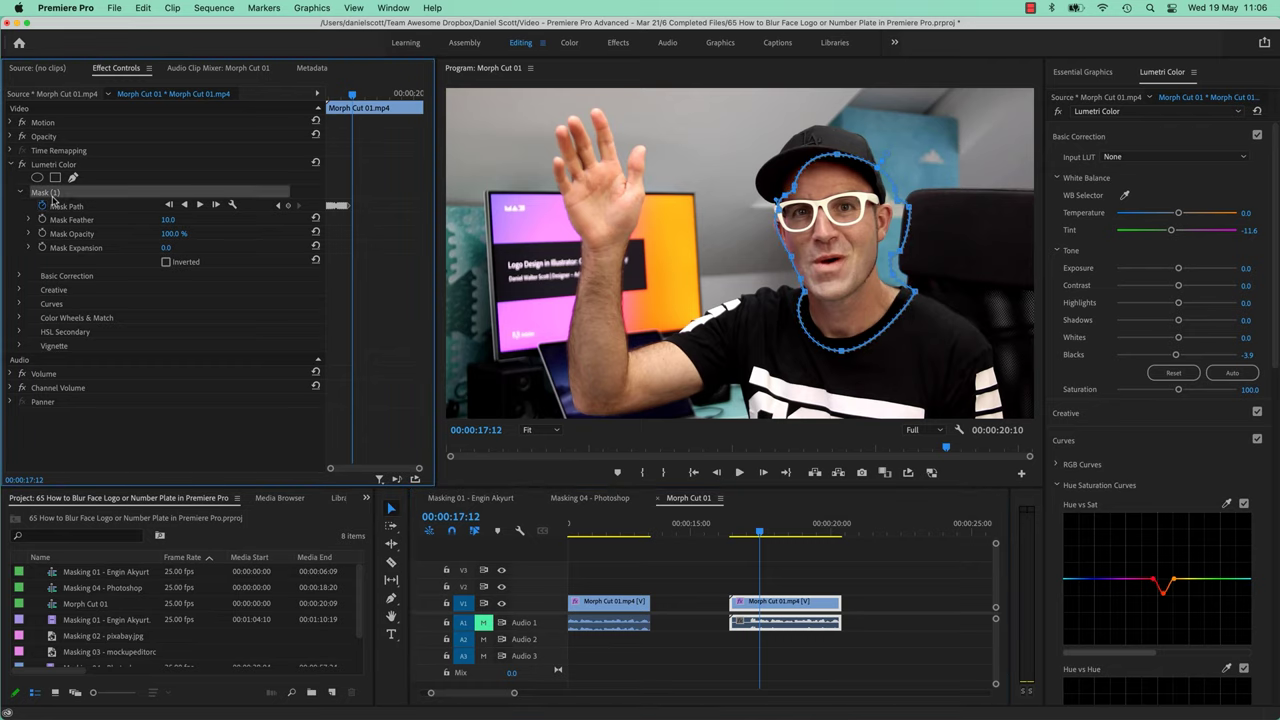
key("Delete")
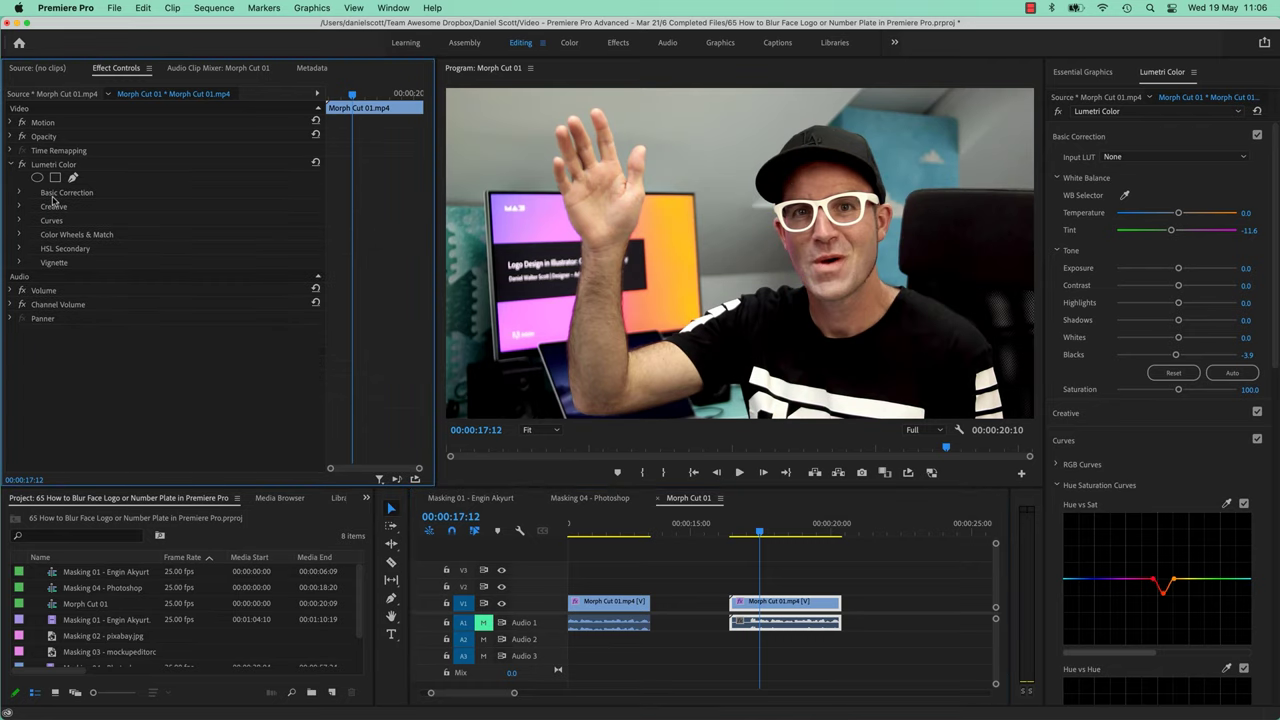
left_click(732, 533)
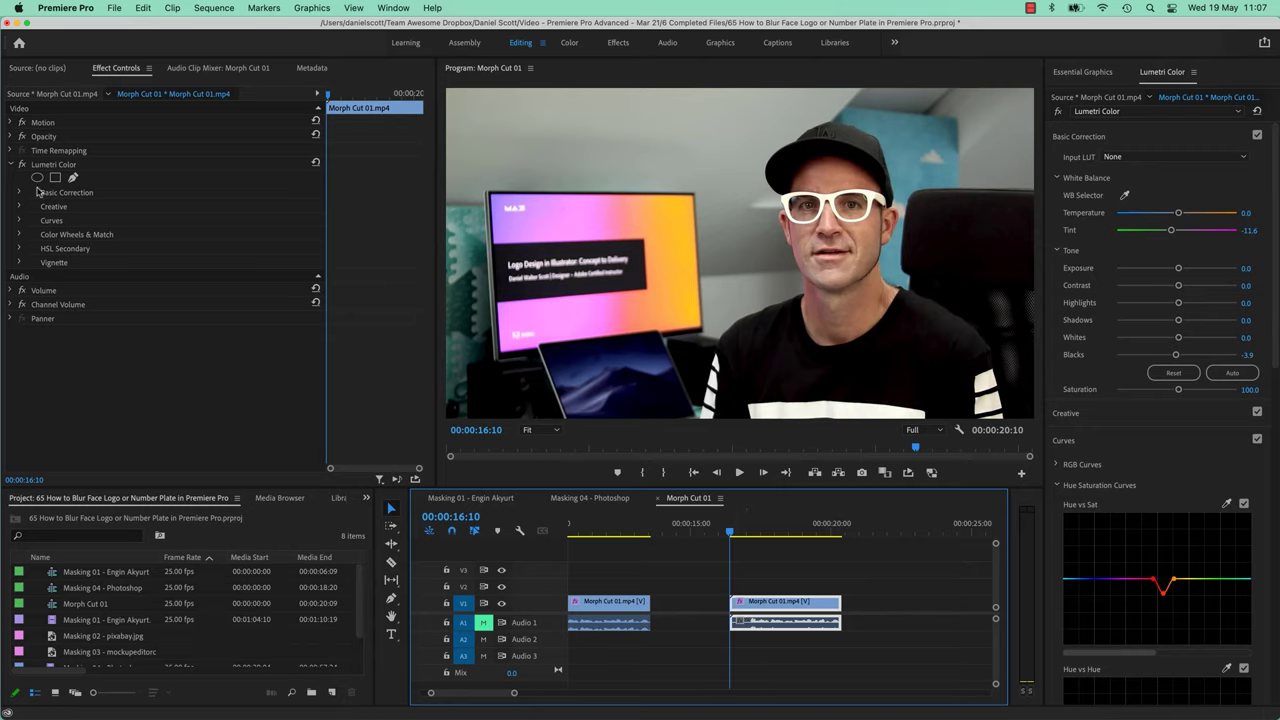
left_click(48, 166)
key("Delete")
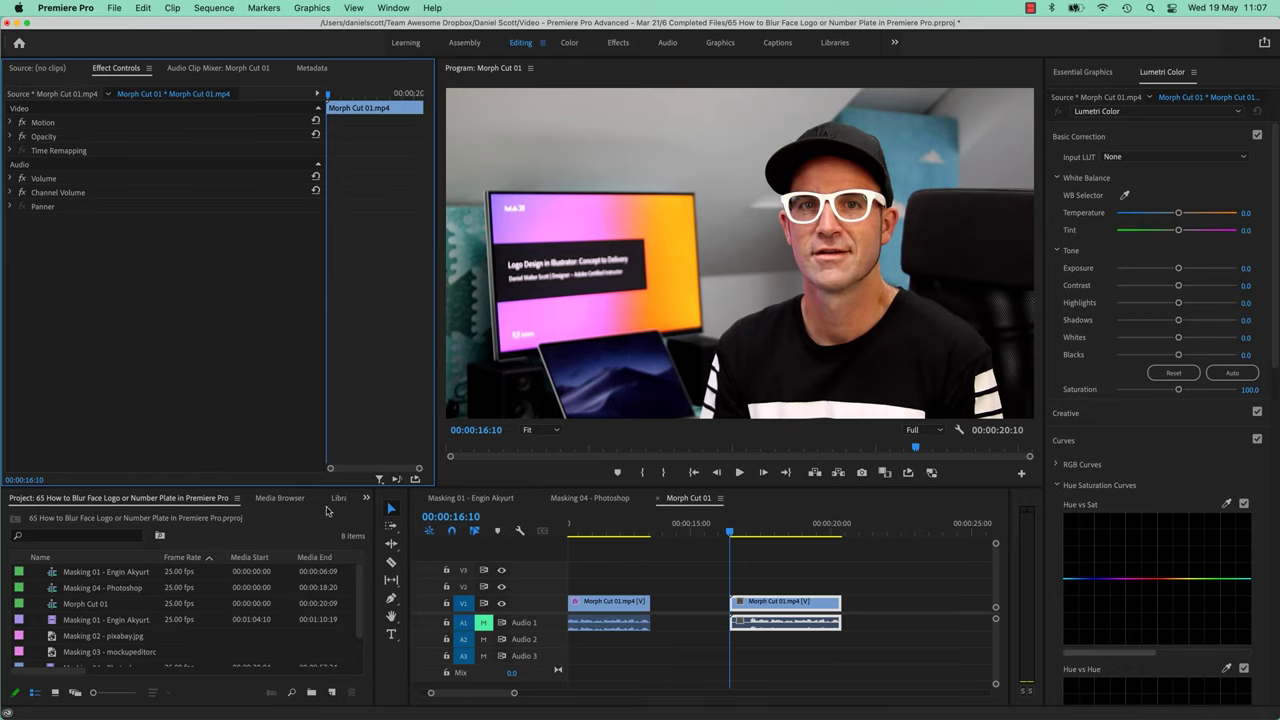
left_click(366, 499)
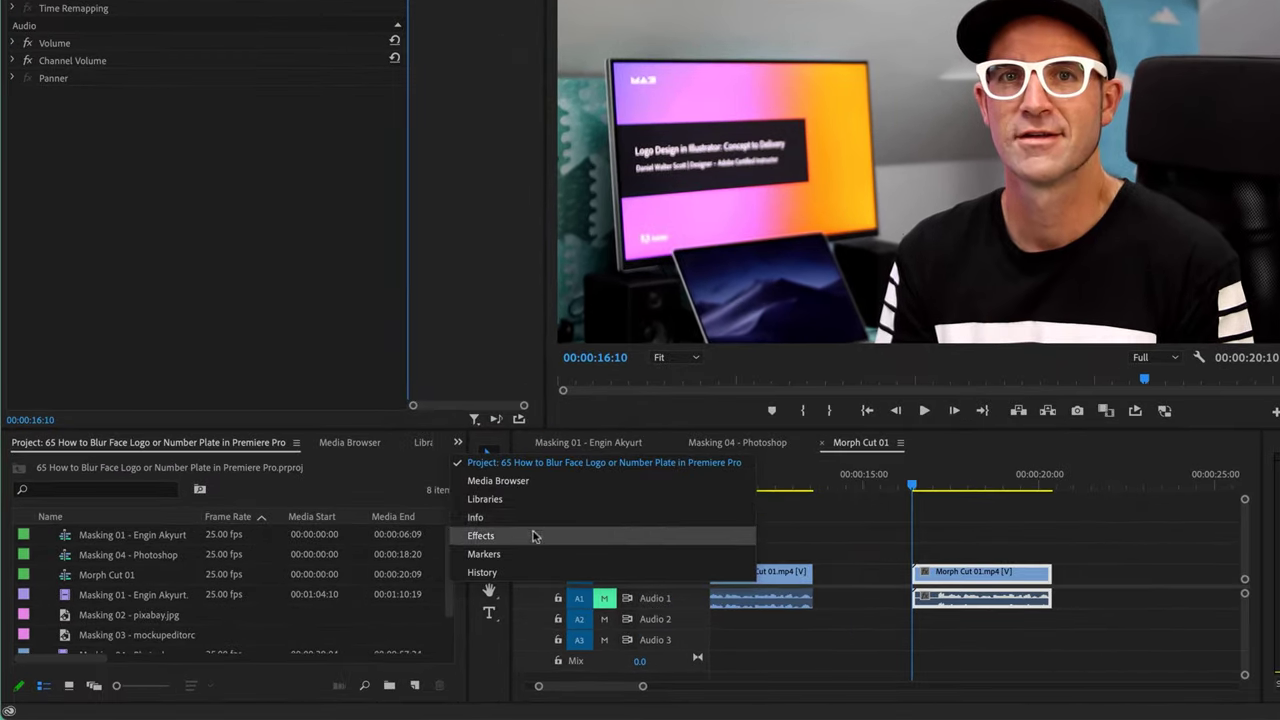
- Search the Effects panel for 'blur' and apply Gaussian Blur to the second Morph Cut clip
left_click(426, 571)
left_click(99, 465)
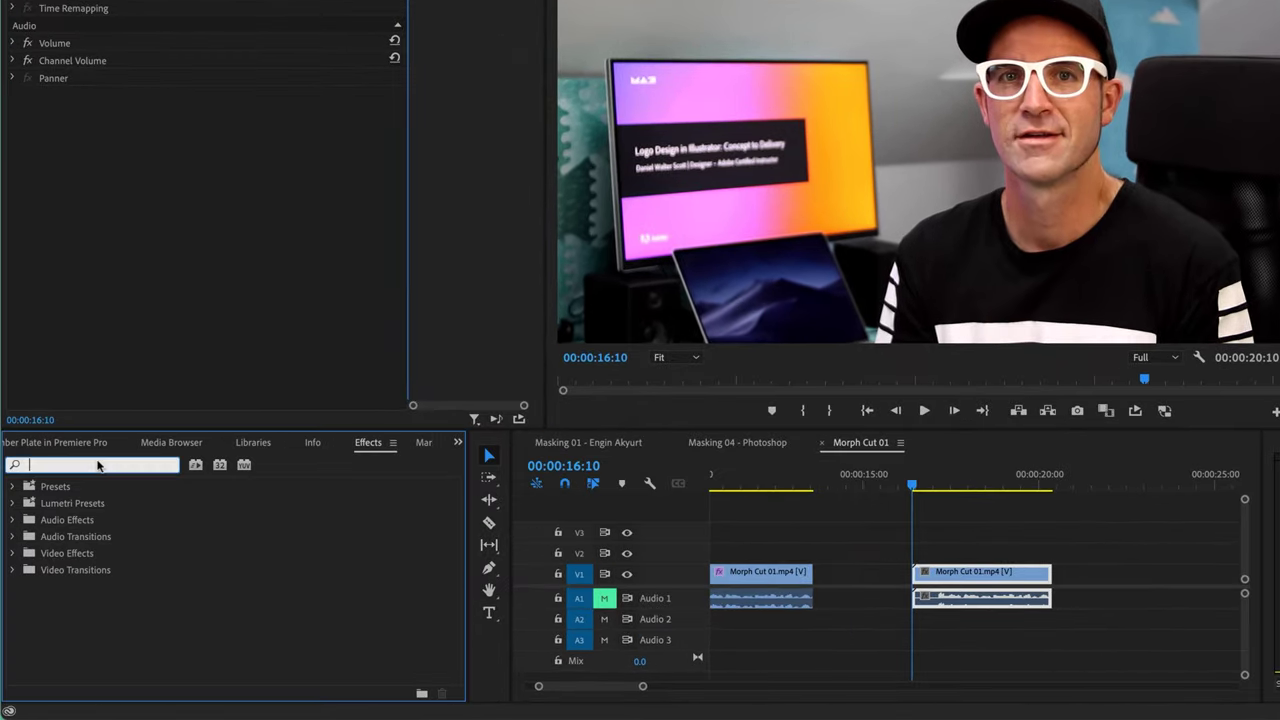
type("blur")
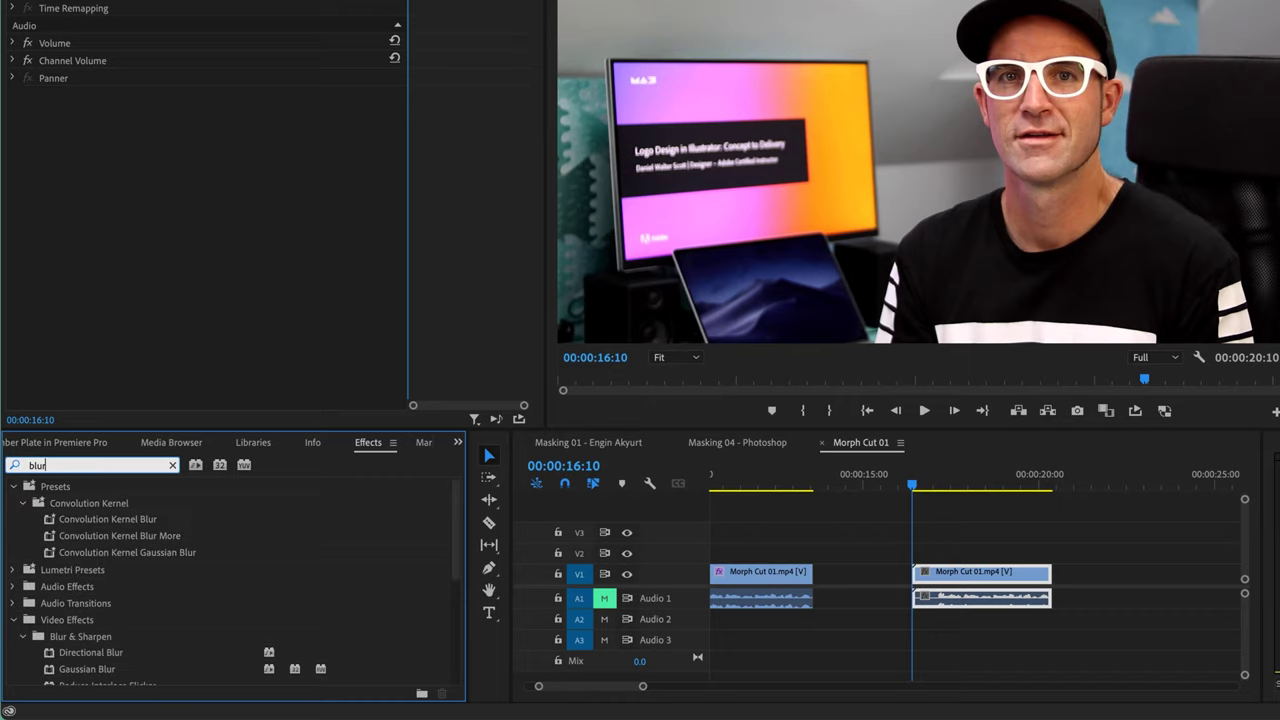
scroll(234, 576, "down", 3)
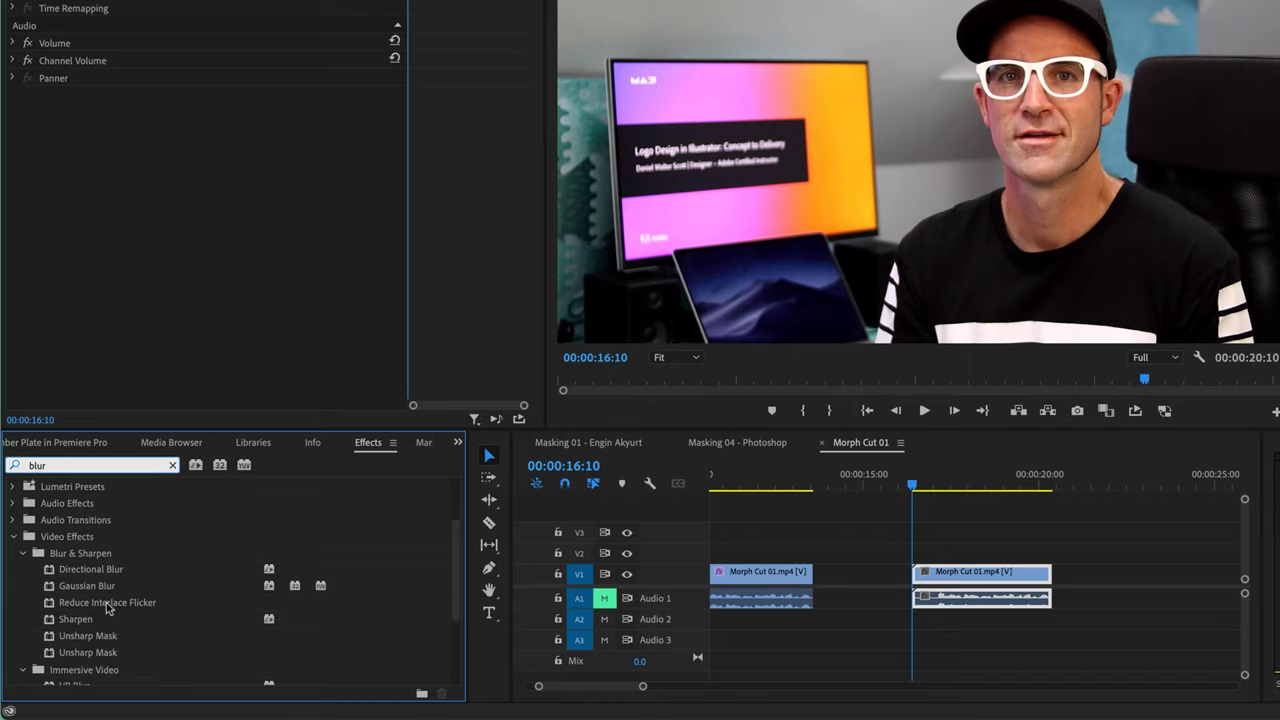
left_click_drag(50, 590, 1019, 580)
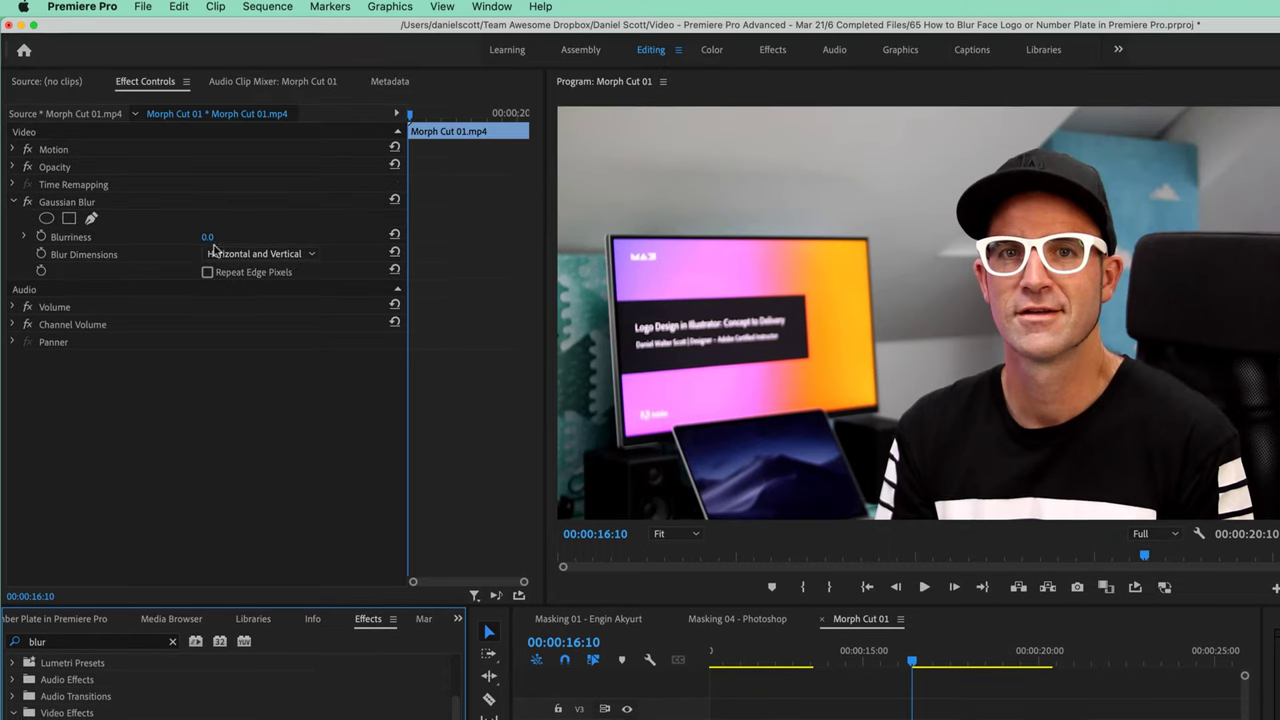
- Set the Gaussian Blur Blurriness to 56.0 so the whole frame is blurred
left_click_drag(207, 60, 233, 60)
mouse_move(209, 241)
left_mouse_down()
mouse_move(276, 241)
mouse_move(184, 241)
left_mouse_up()
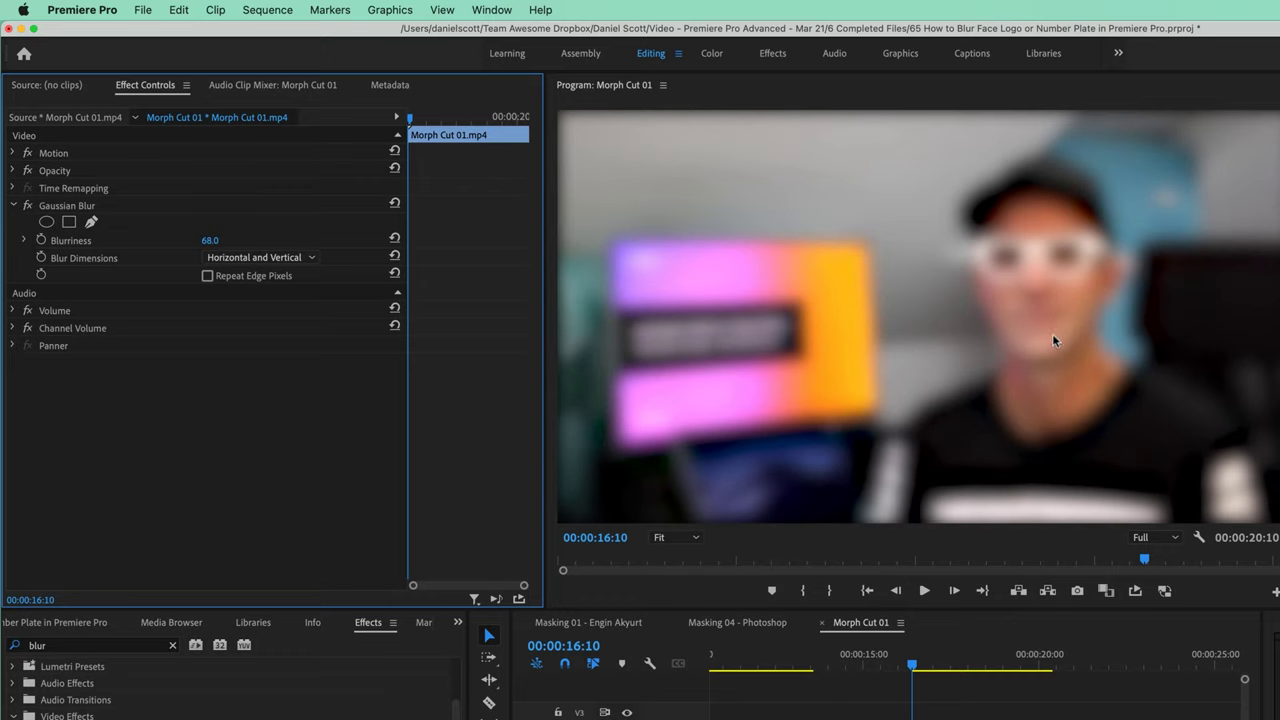
left_click_drag(205, 241, 193, 241)
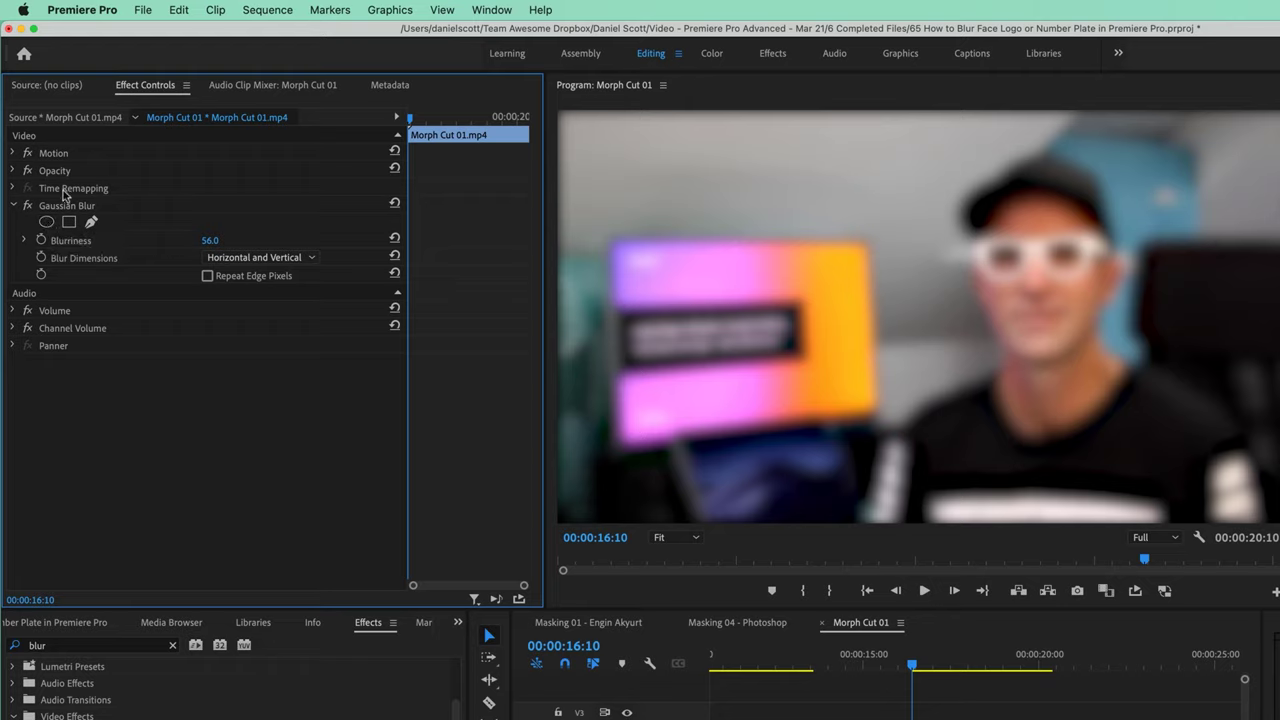
left_click(12, 171)
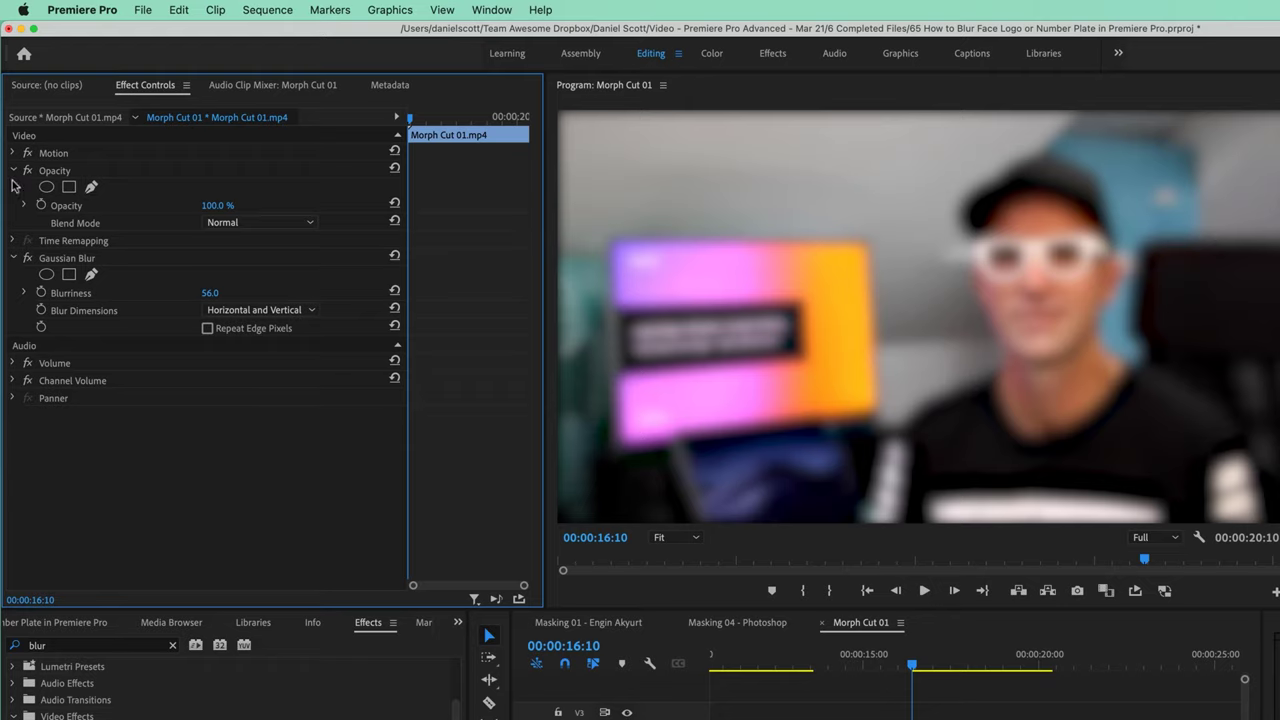
left_click(12, 171)
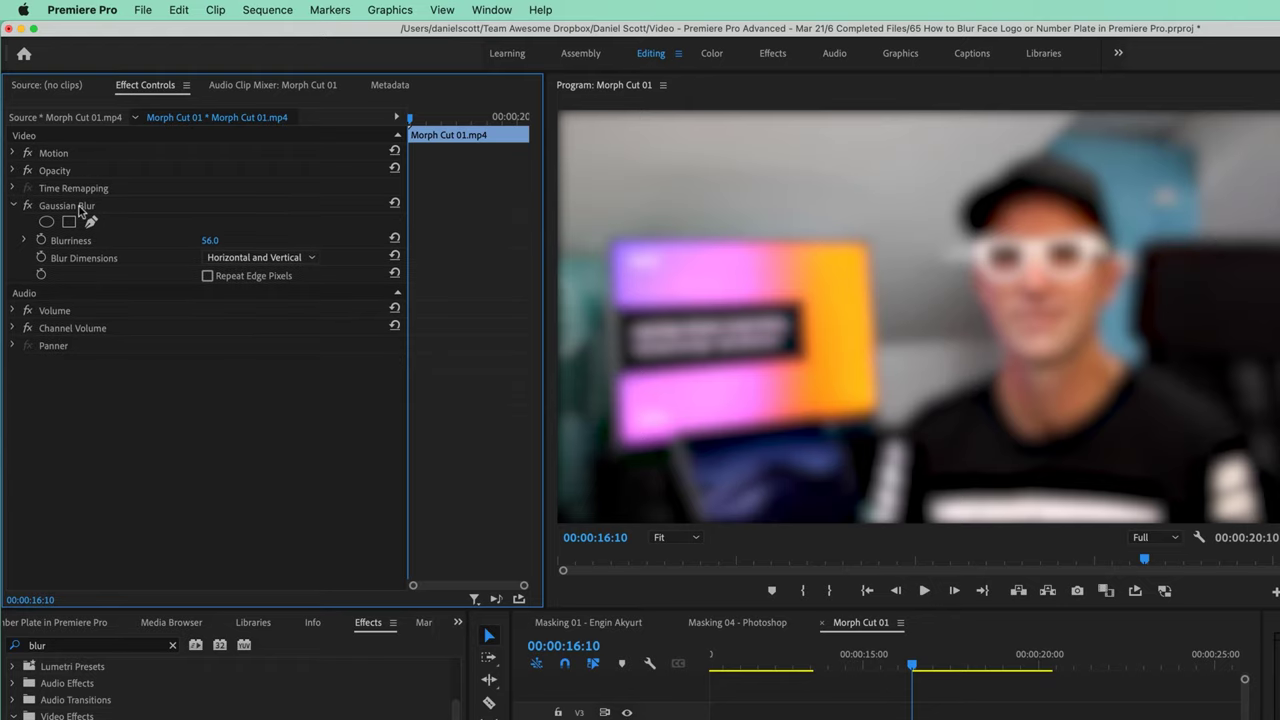
- Fit an oval mask over the face, feather it to 78.8 and raise Blurriness to 119.0
left_click(47, 222)
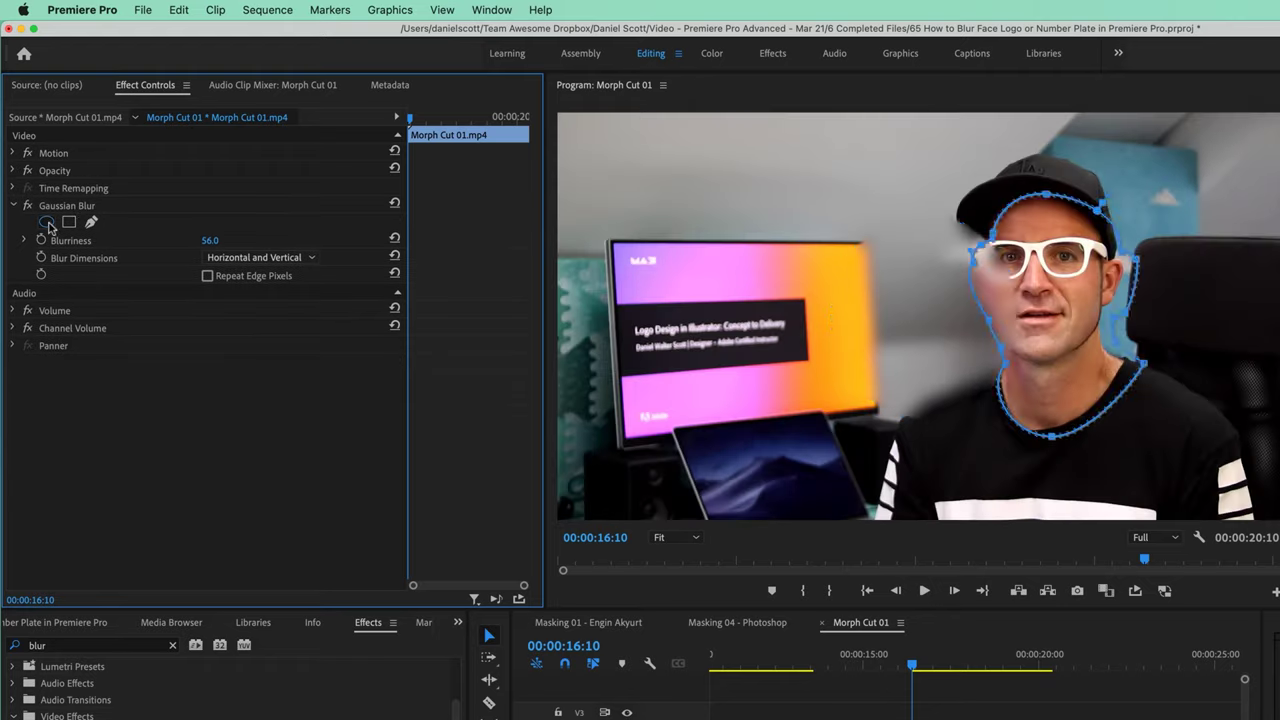
left_click_drag(925, 316, 1048, 286)
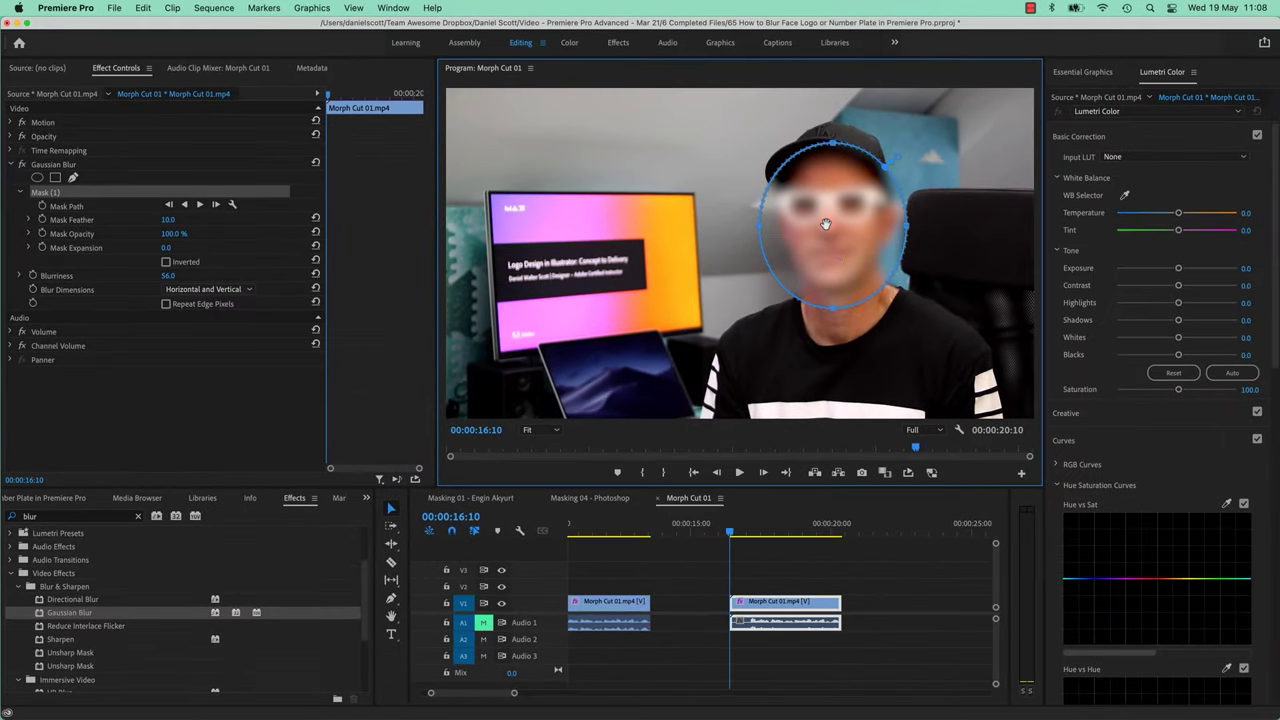
left_click_drag(875, 288, 840, 254)
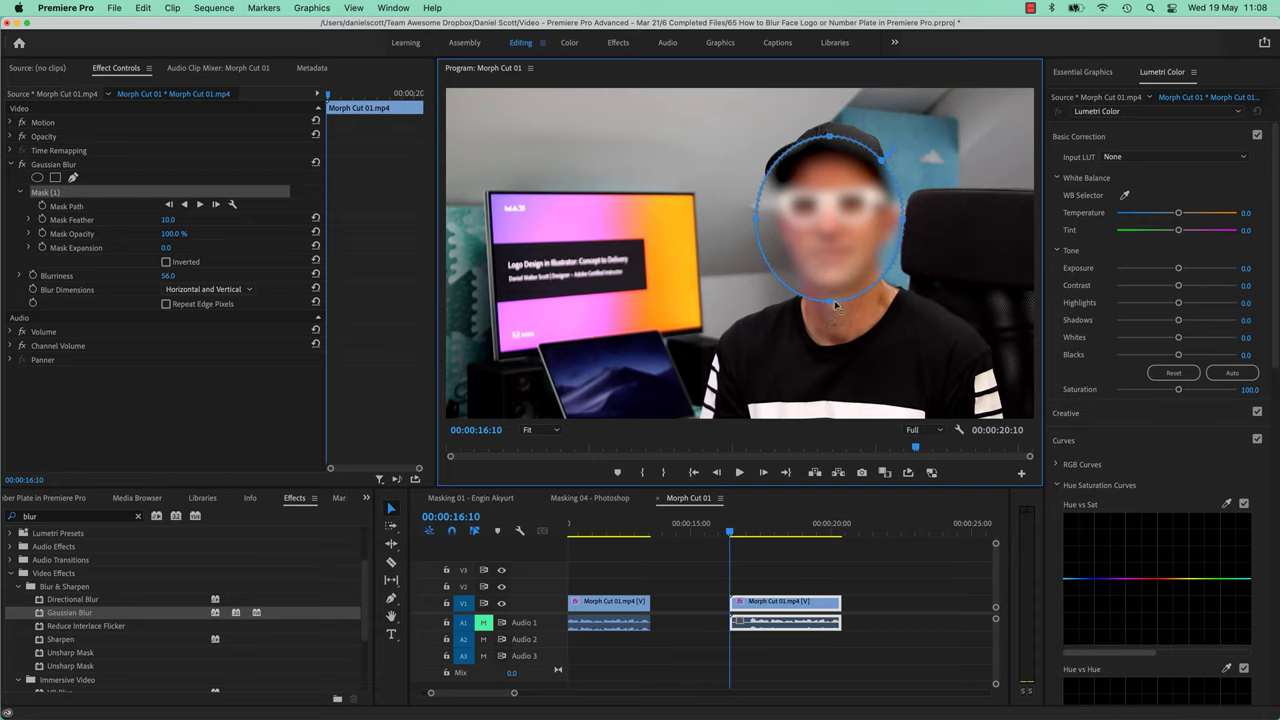
left_click_drag(835, 309, 833, 314)
left_click_drag(907, 230, 918, 226)
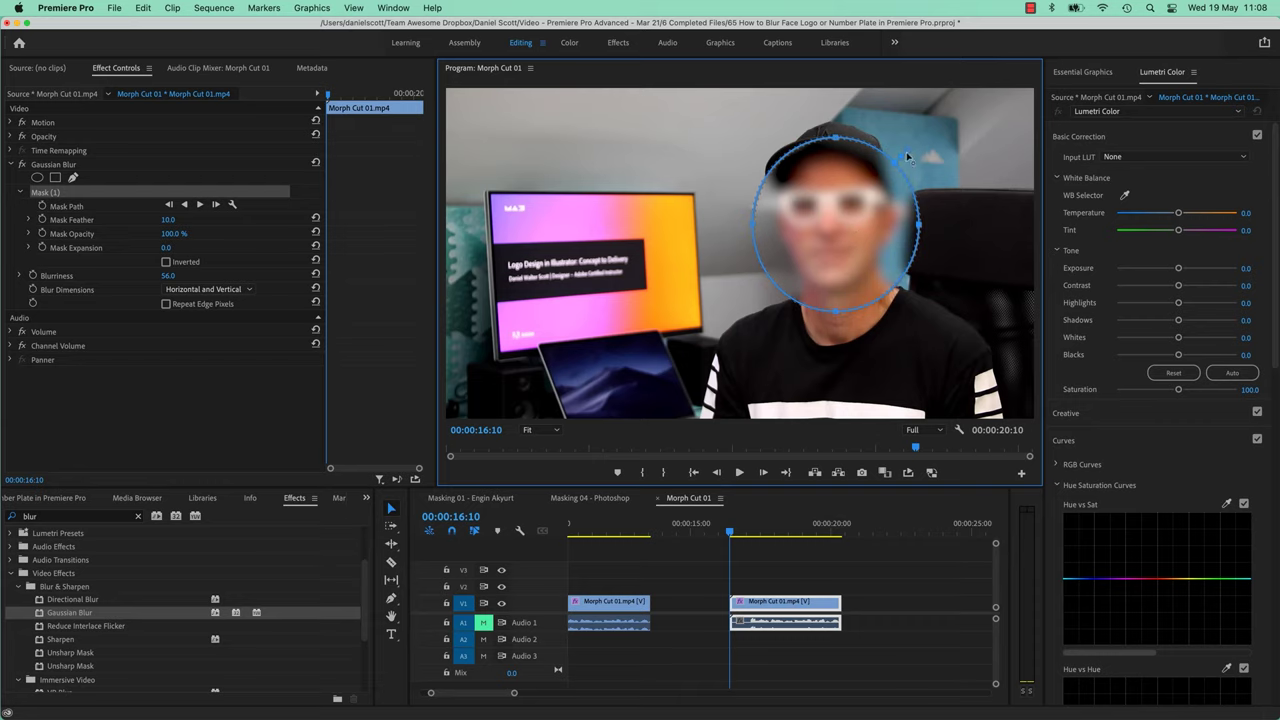
left_click_drag(907, 157, 921, 148)
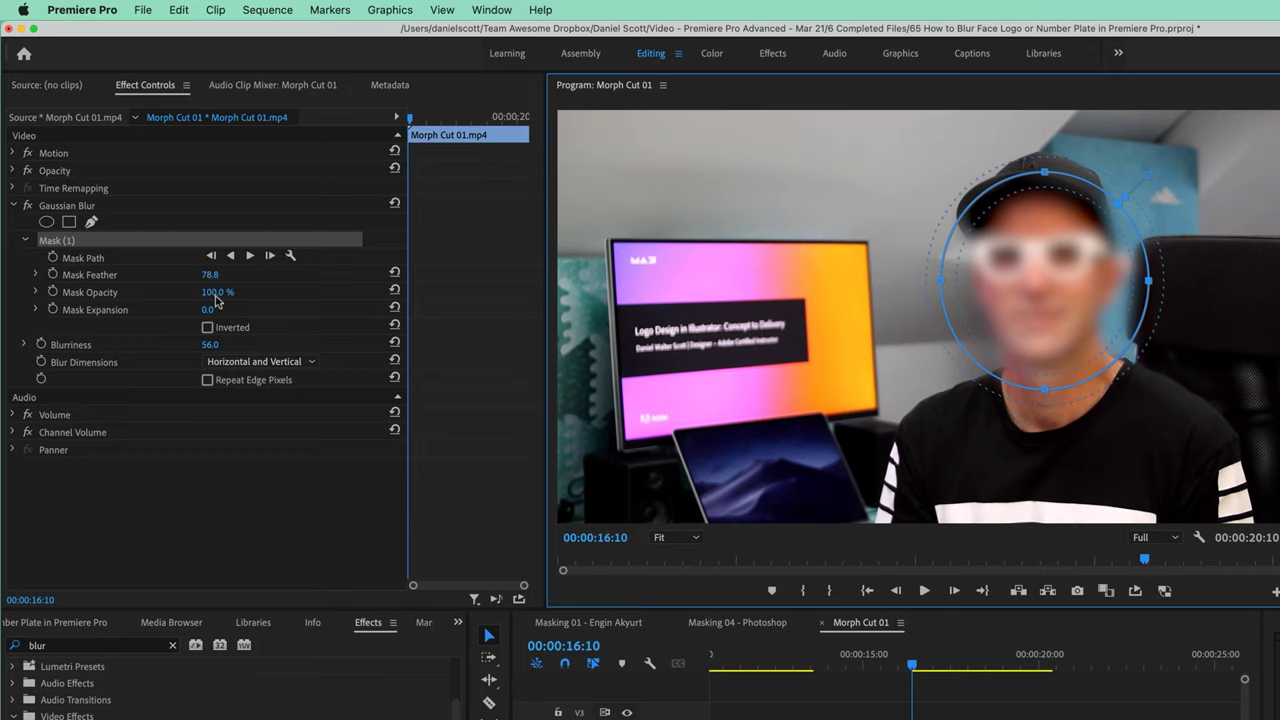
left_click_drag(209, 344, 270, 344)
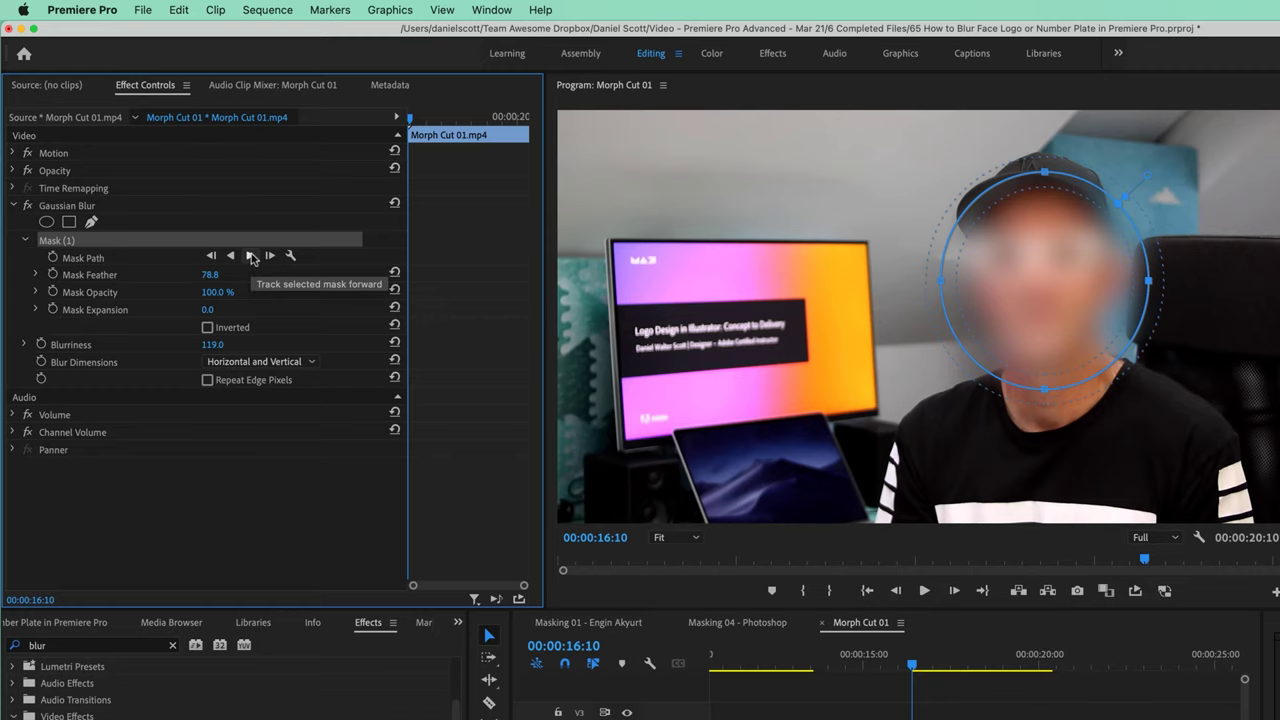
- Track the face mask forward to the clip's end and scrub to confirm it follows the head
left_click(250, 258)
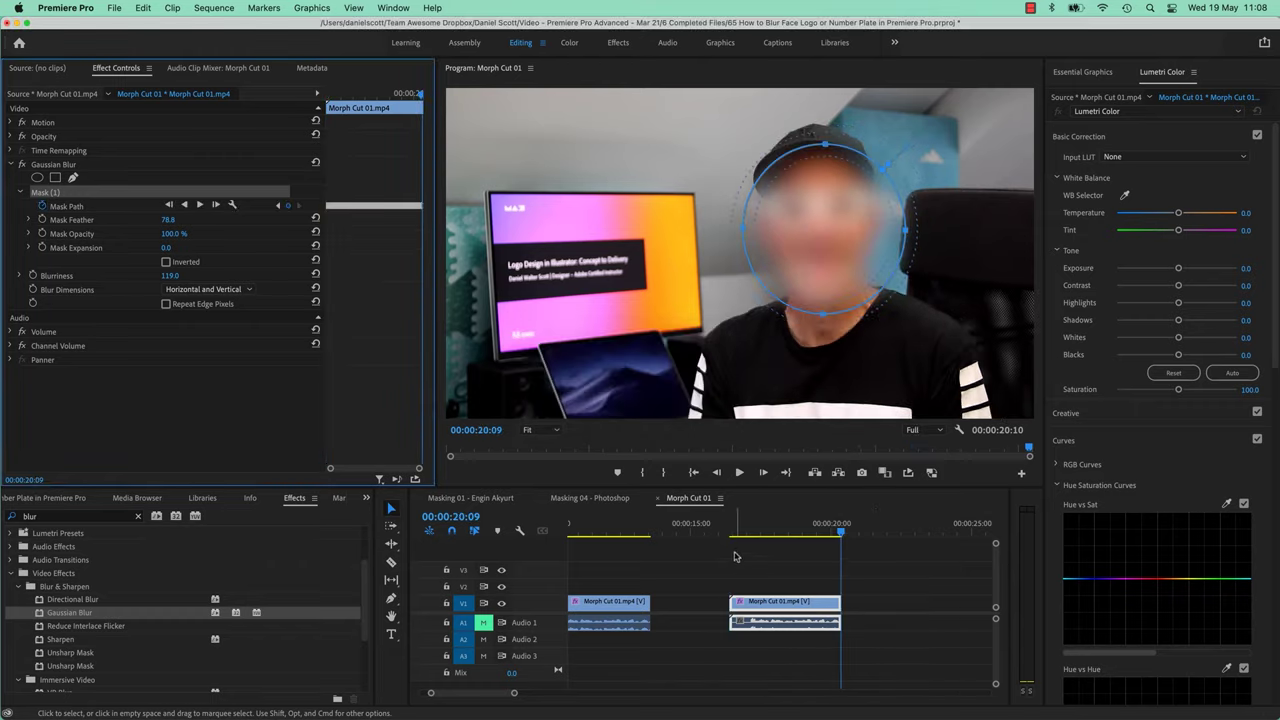
left_click_drag(737, 532, 857, 540)
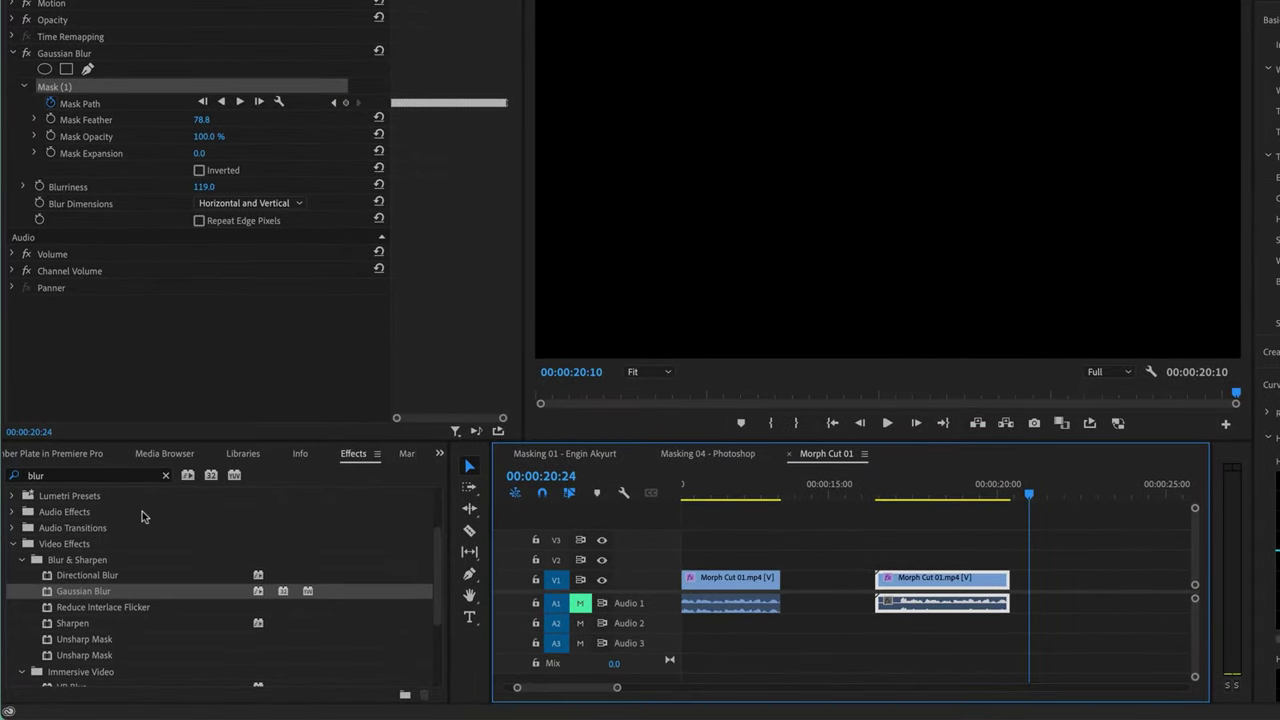
- Import the Blur 01 and Blur 02 clips into the project
left_click(72, 456)
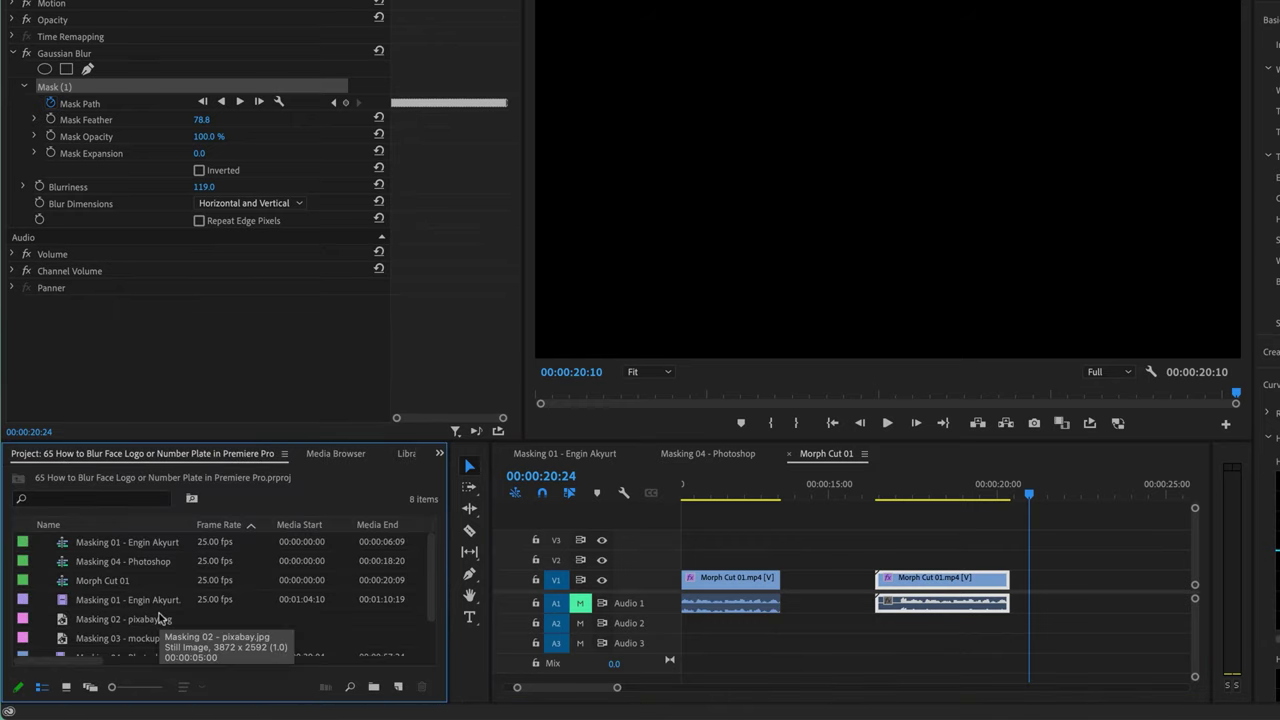
key("super+i")
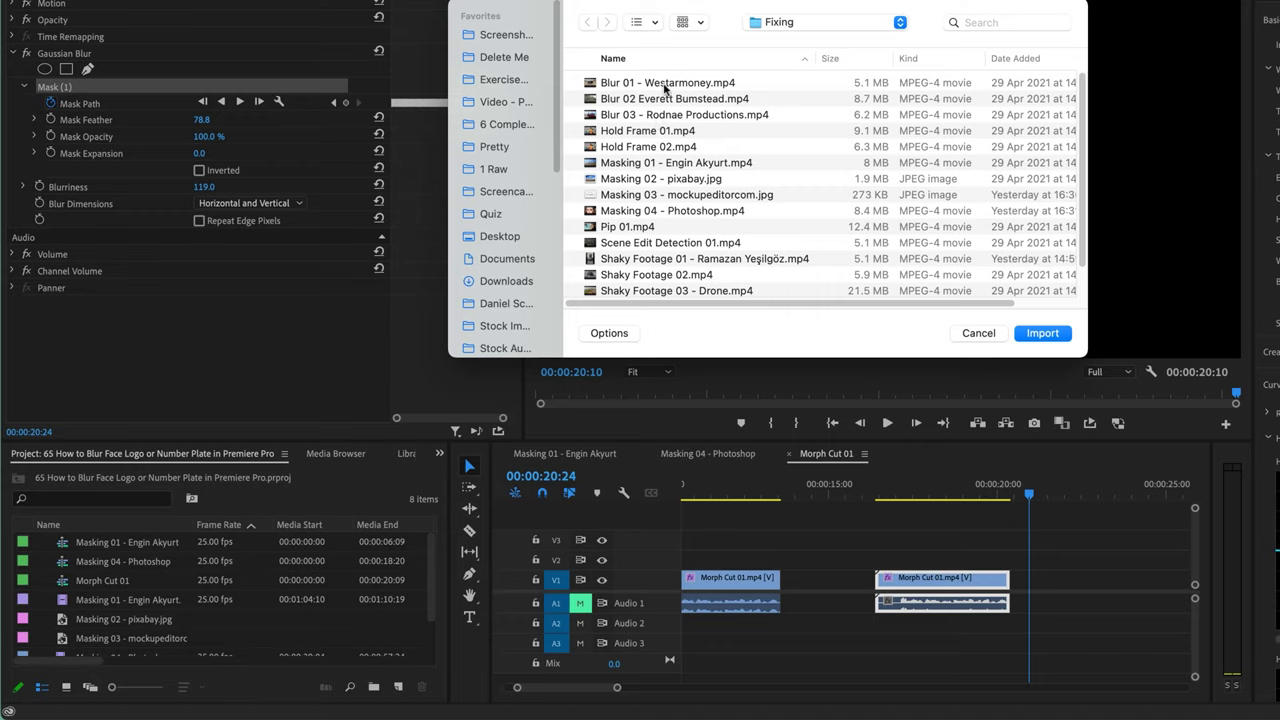
left_click(648, 84)
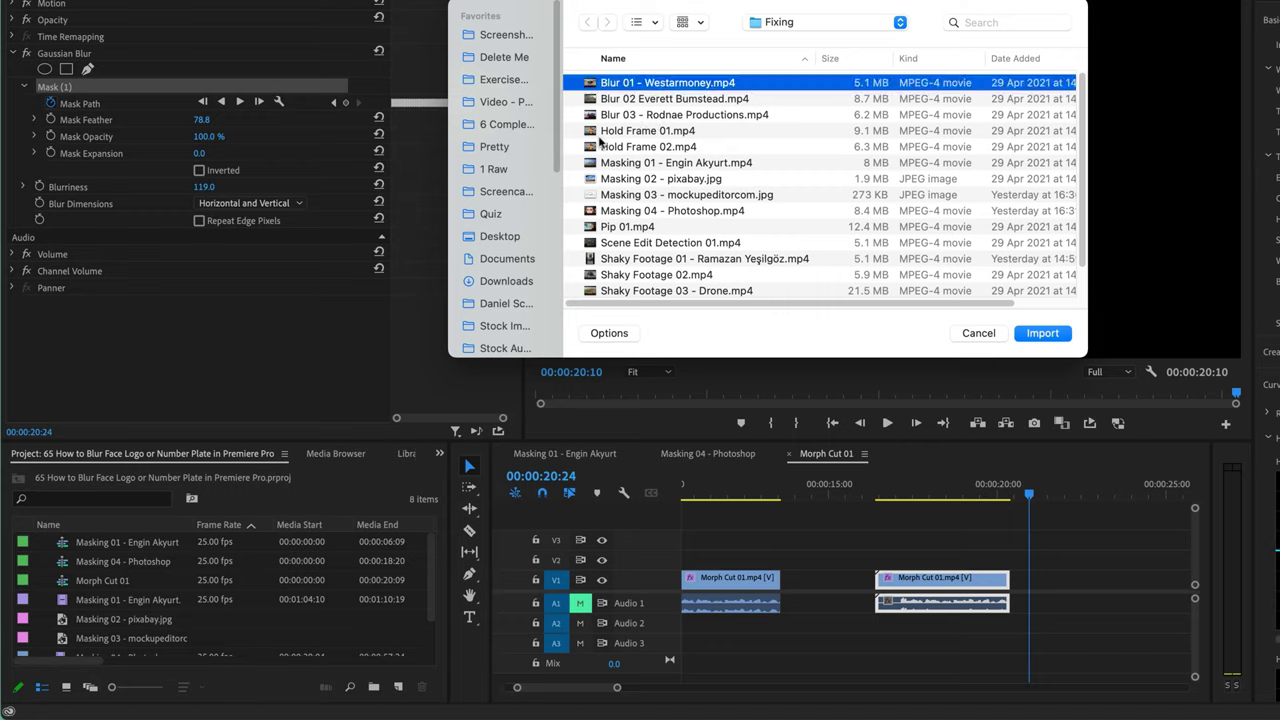
left_click(645, 99, "shift")
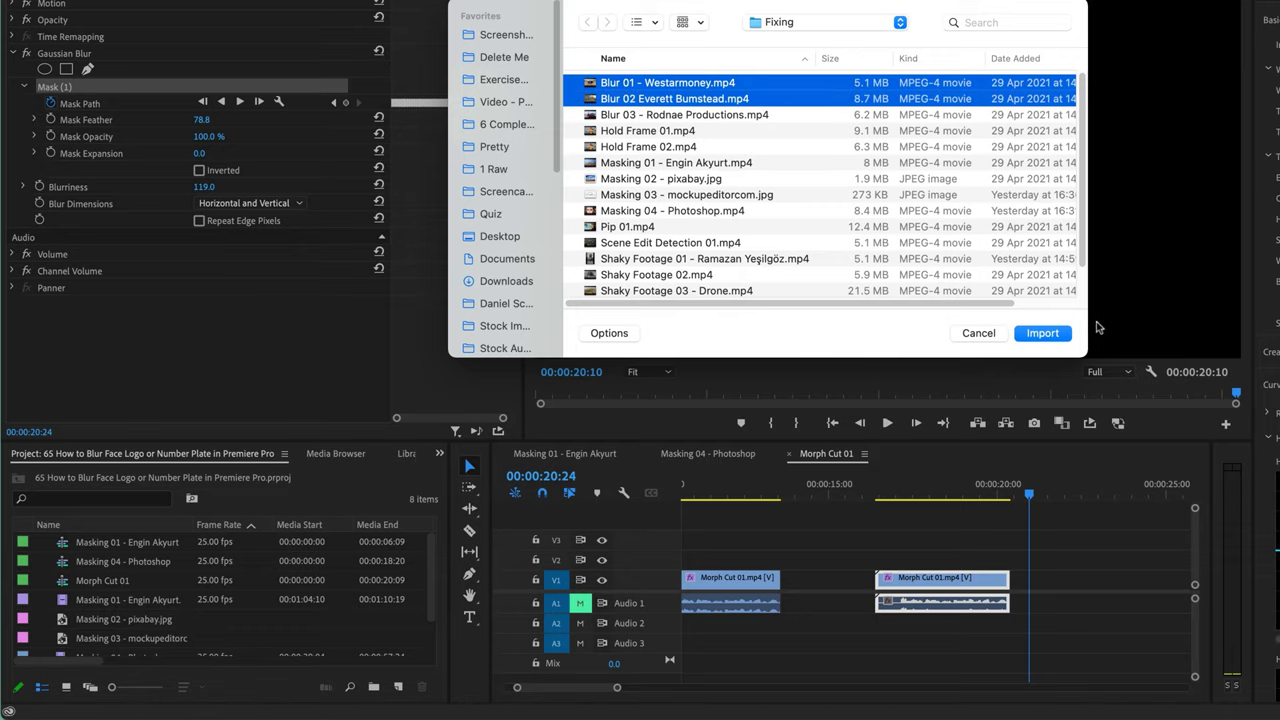
left_click(1042, 333)
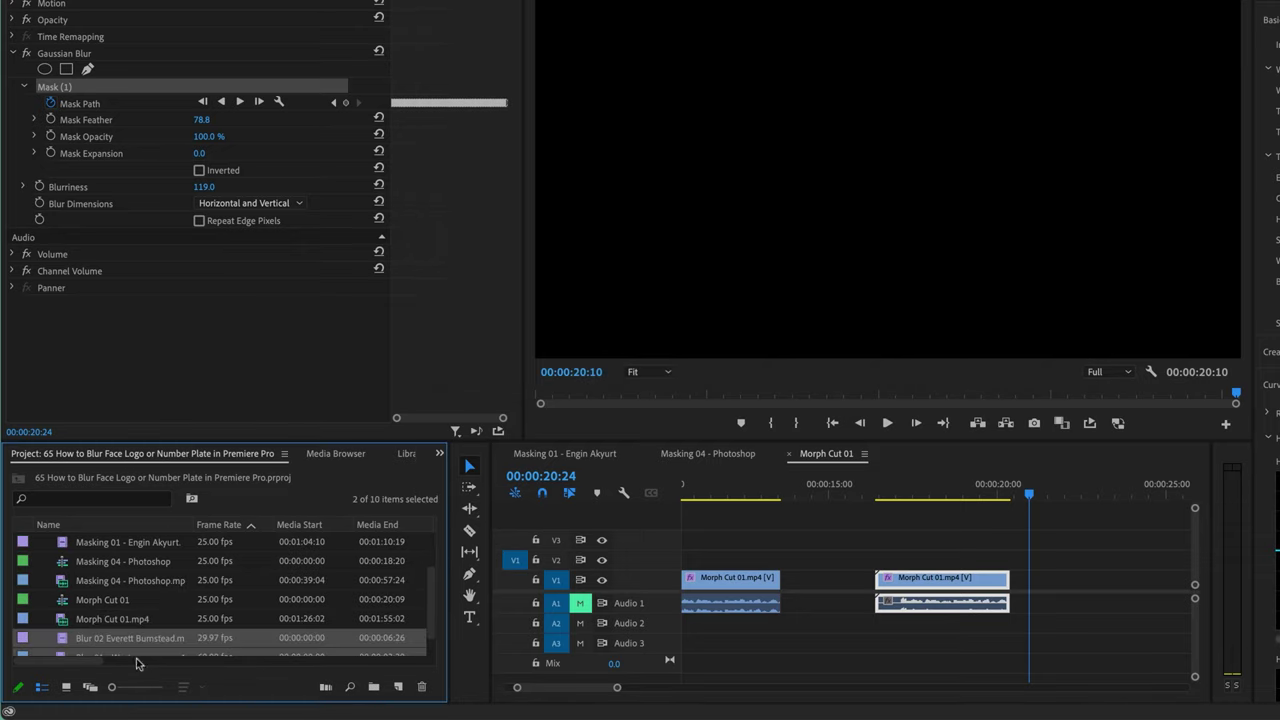
- Create the Blur 01 - Westarmoney sequence from the Blur 01 car clip and fit it in the timeline
scroll(150, 640, "down", 1)
left_click(140, 599)
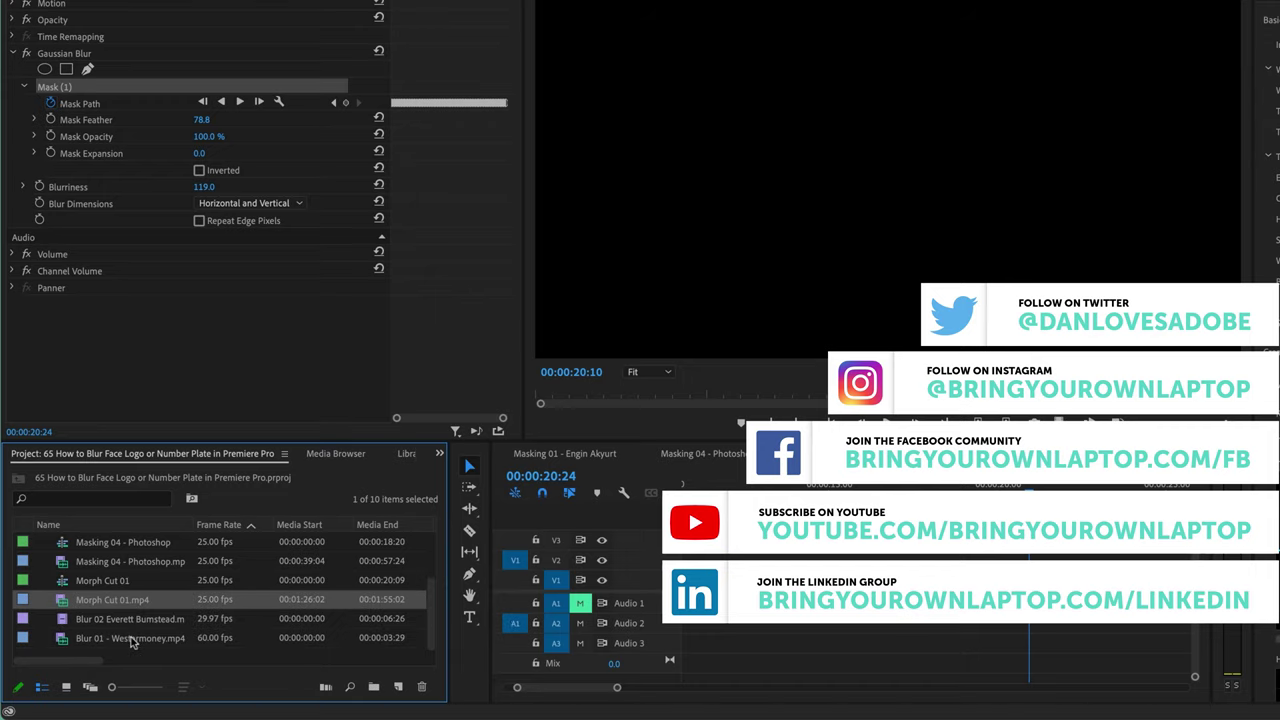
left_click(93, 640)
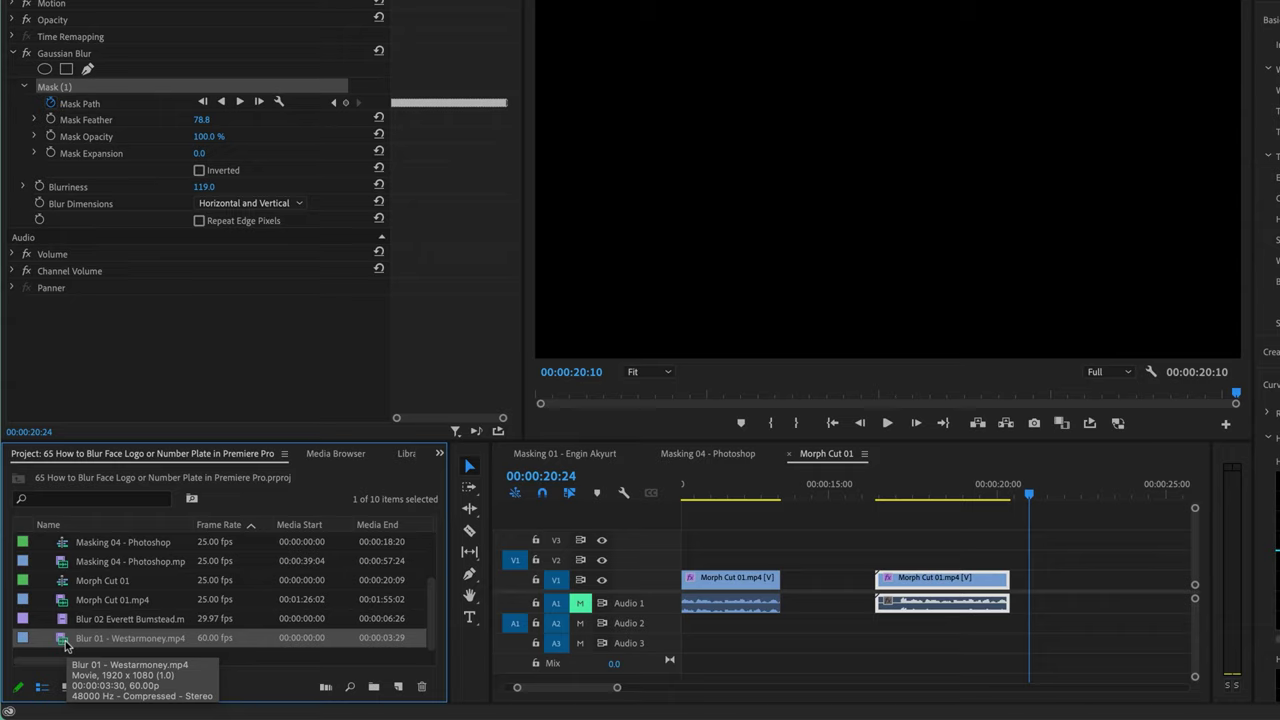
left_click_drag(66, 645, 398, 687)
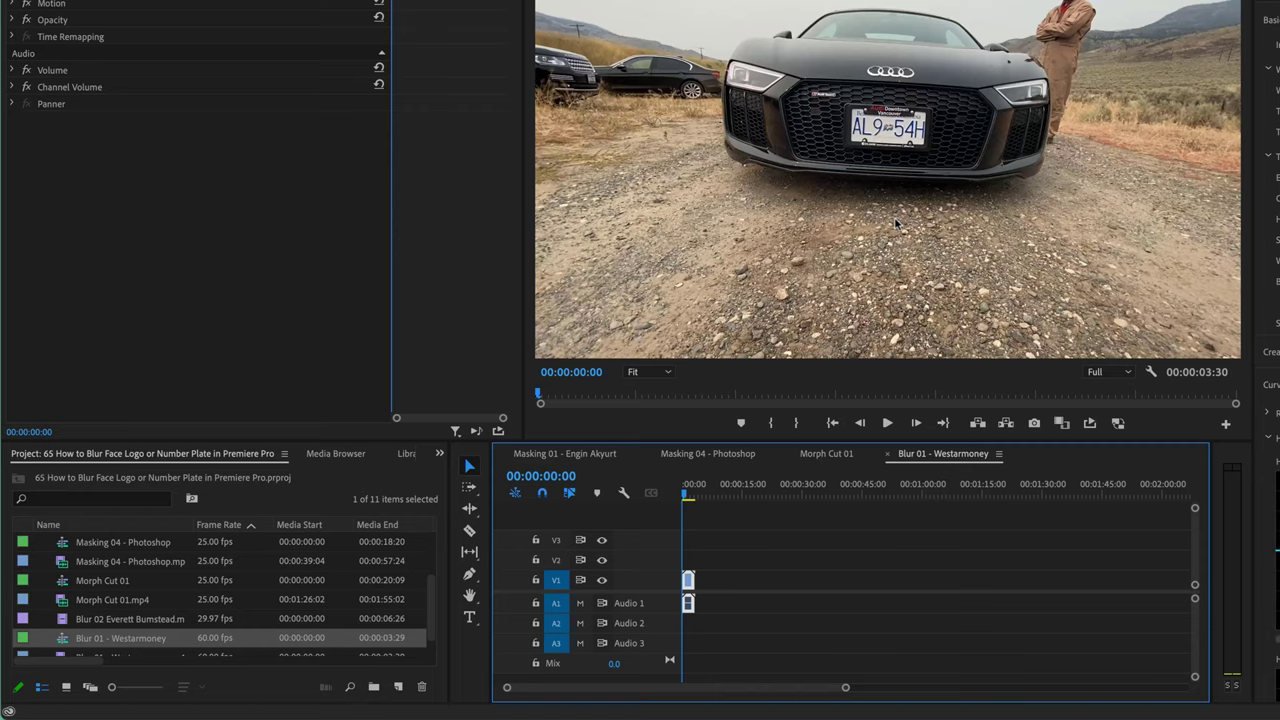
key("backslash")
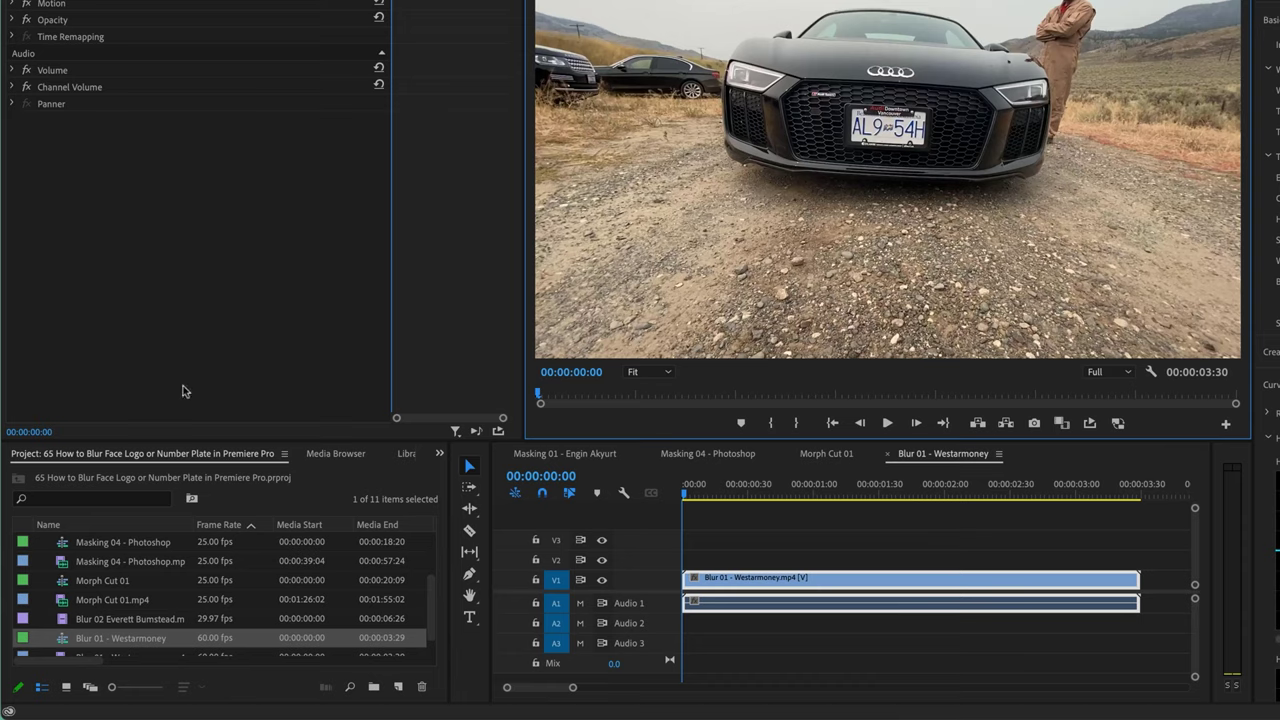
left_click(439, 453)
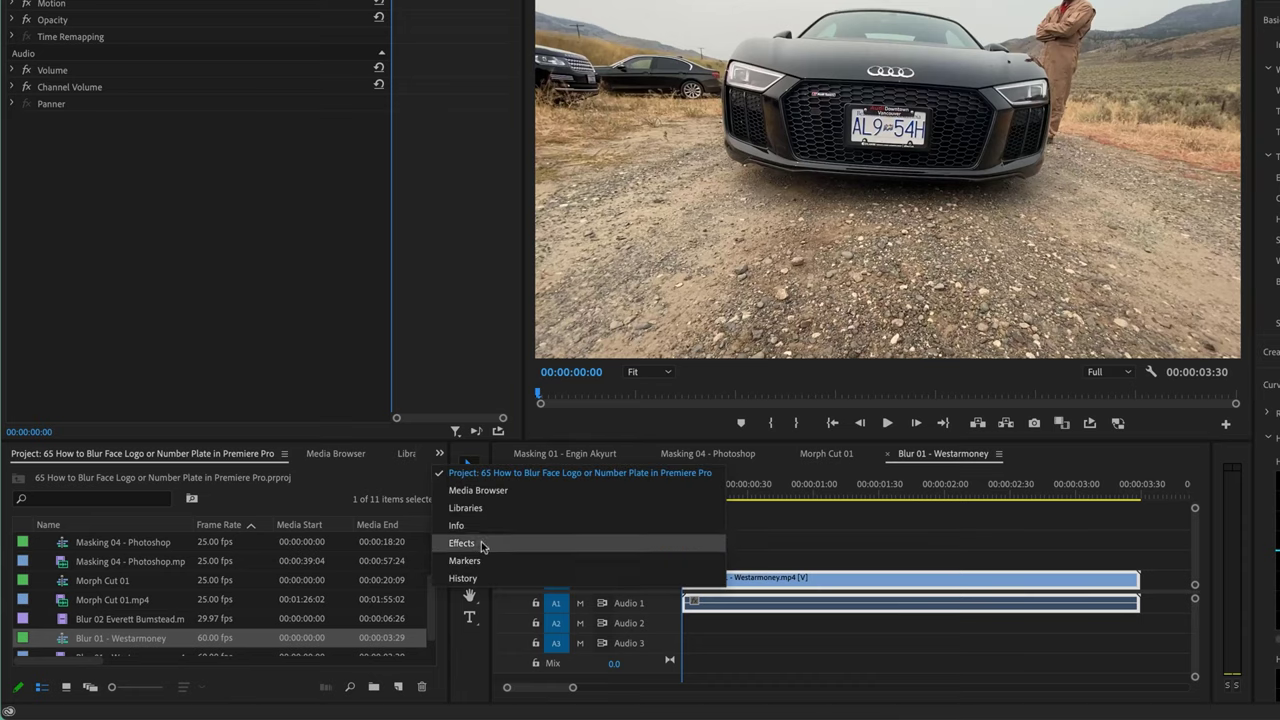
- Apply Gaussian Blur to the car clip with Blurriness 33
left_click(468, 544)
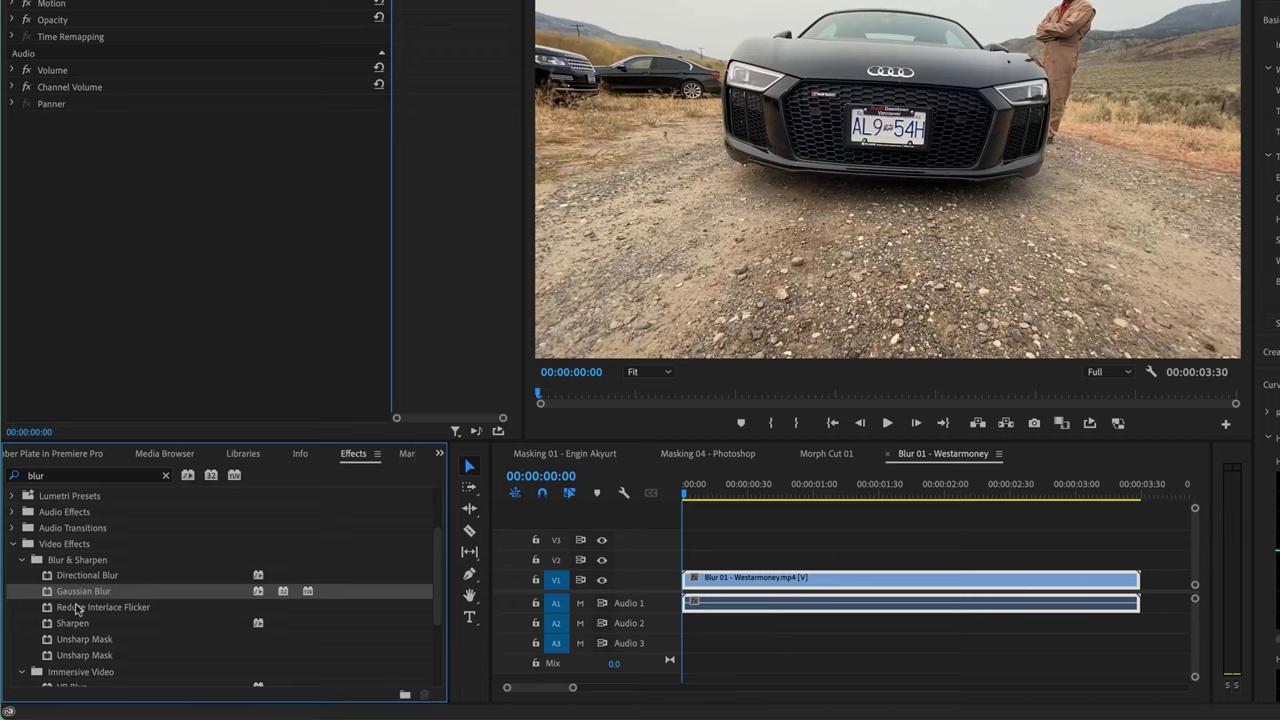
left_click_drag(62, 597, 880, 580)
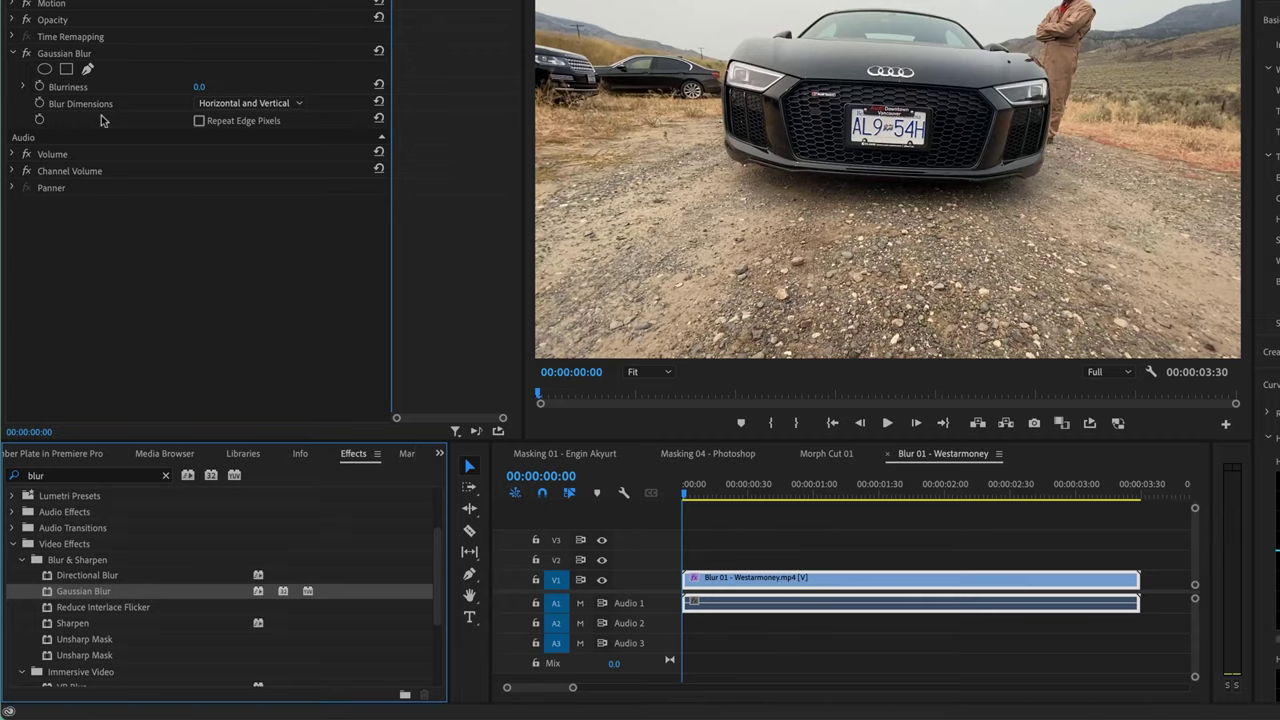
left_click_drag(199, 87, 238, 87)
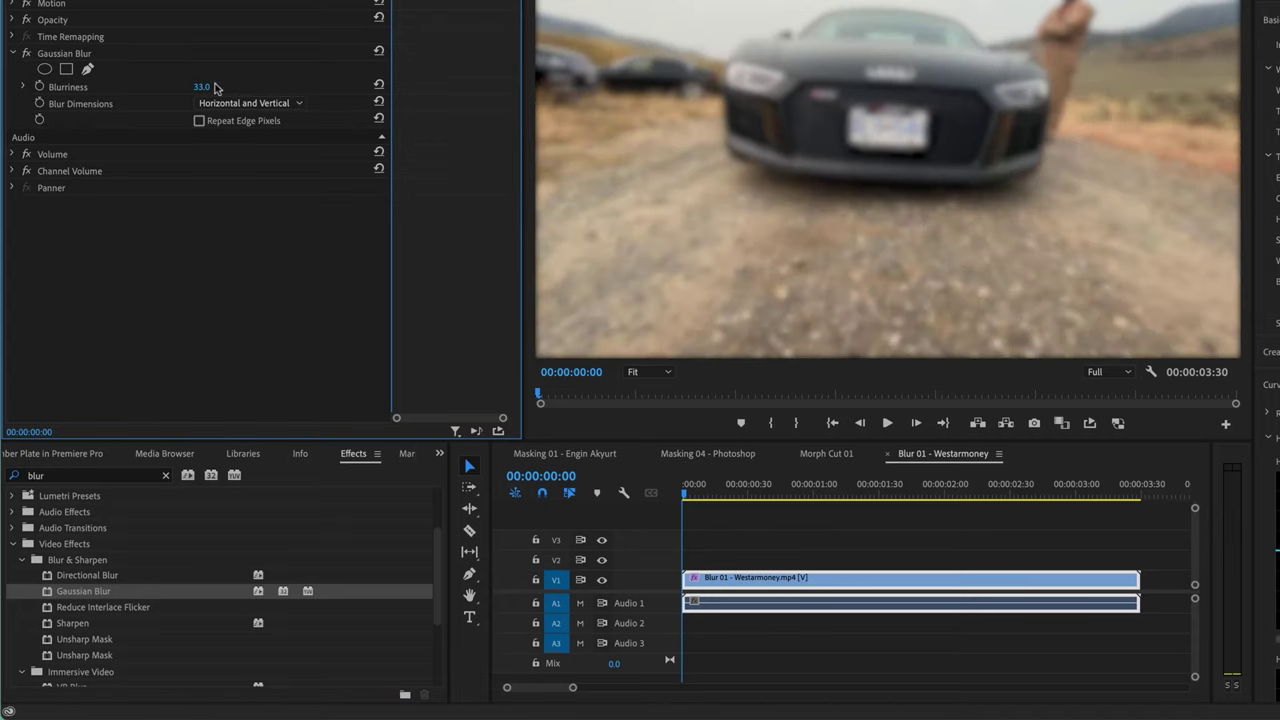
- Add a four-point mask and shape it tightly around the licence plate
left_click(66, 71)
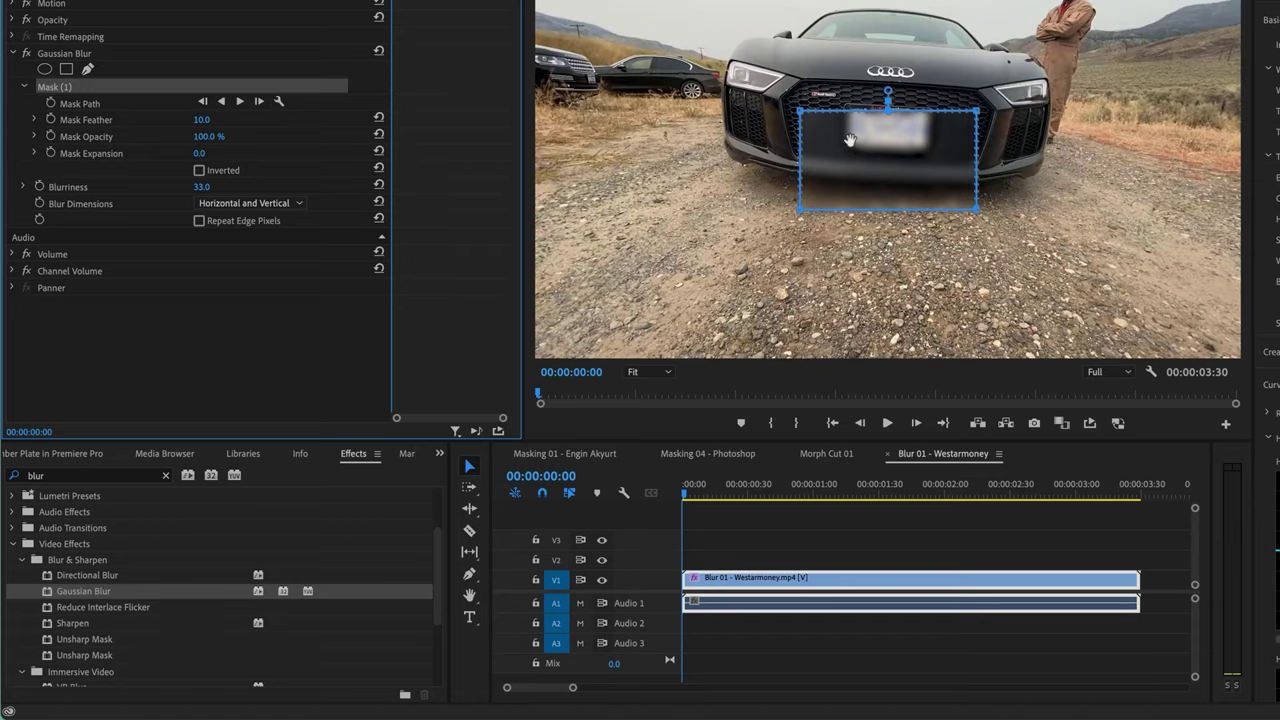
left_click_drag(851, 140, 910, 134)
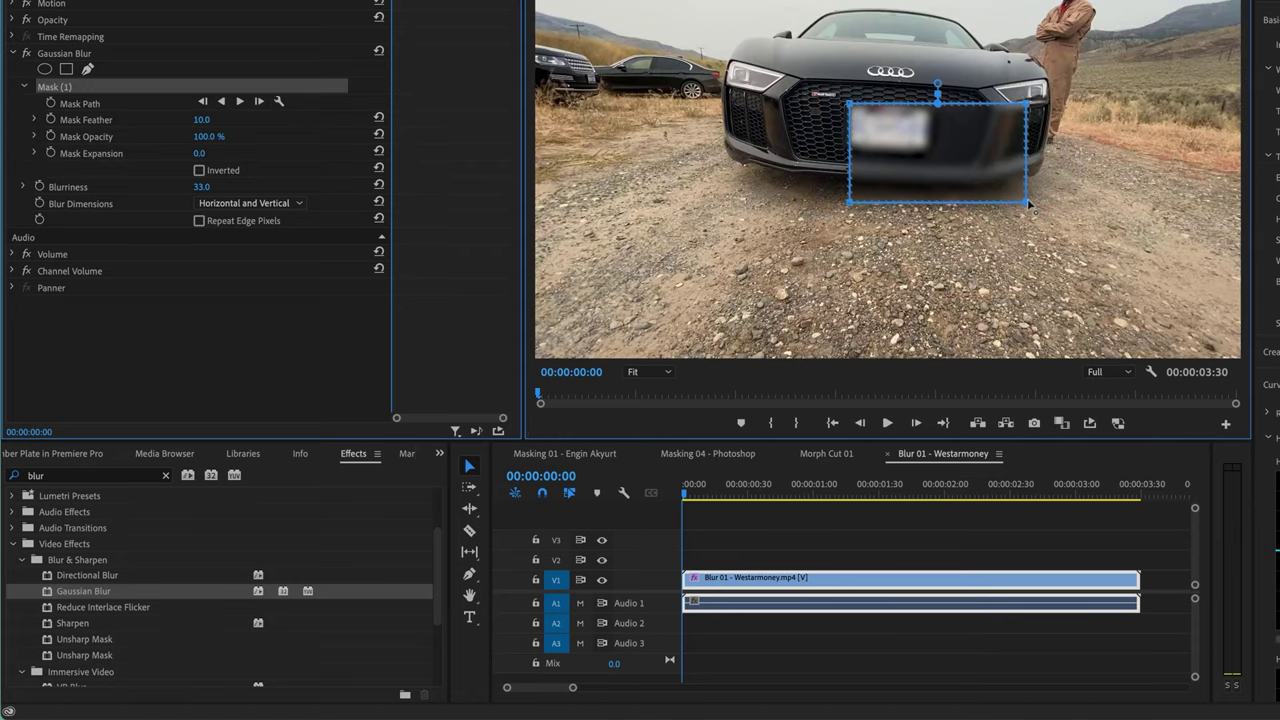
left_click_drag(1027, 203, 930, 106)
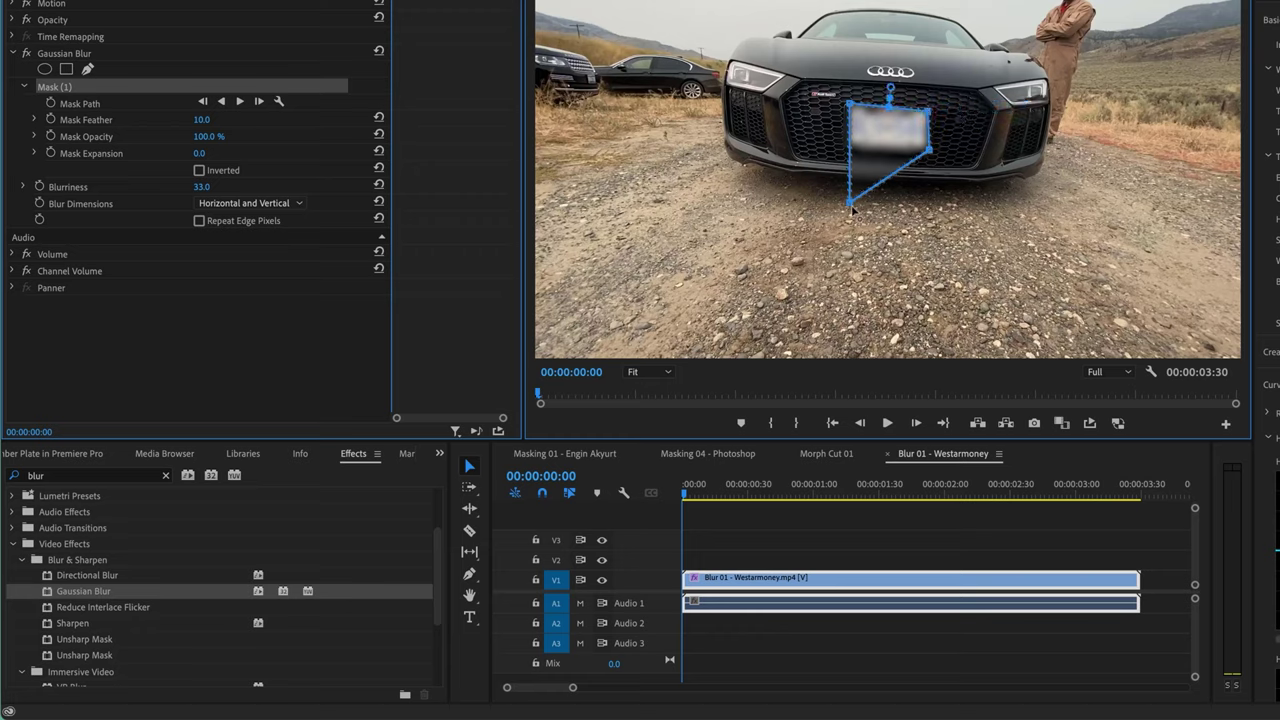
left_click_drag(849, 201, 852, 146)
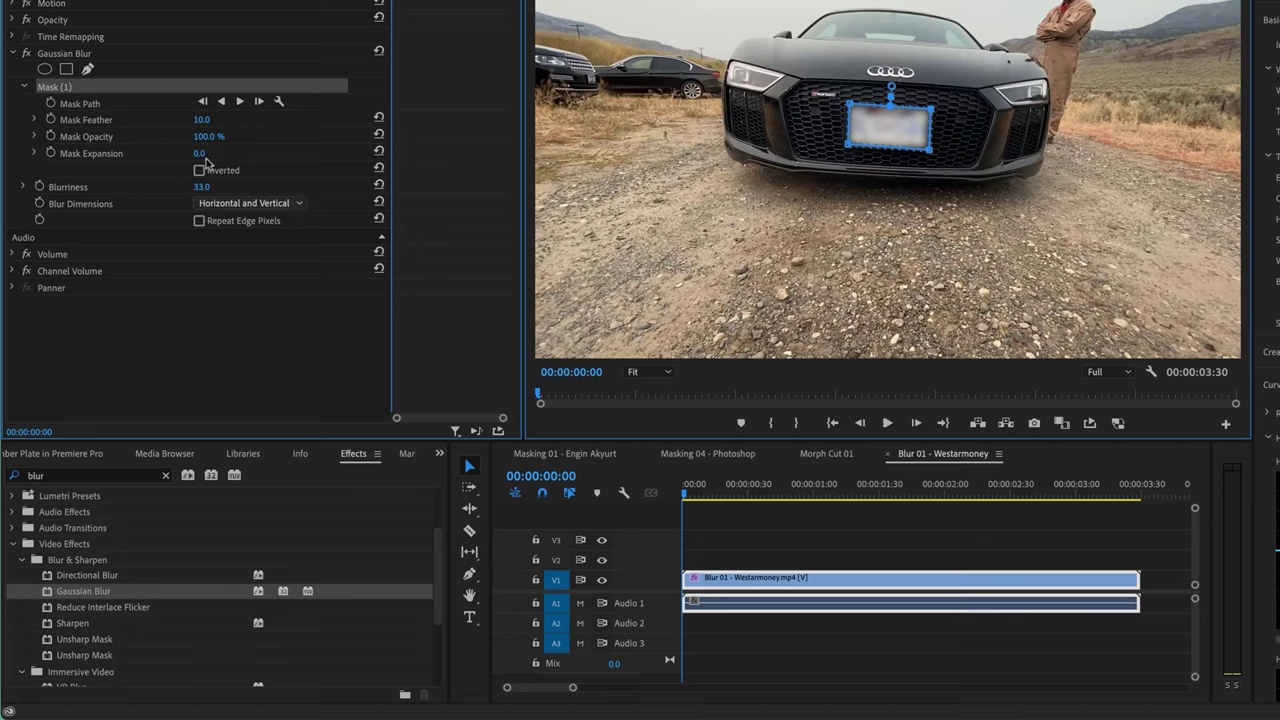
- Track the plate mask forward through the car clip and scrub to check it stays on the plate
left_click(240, 101)
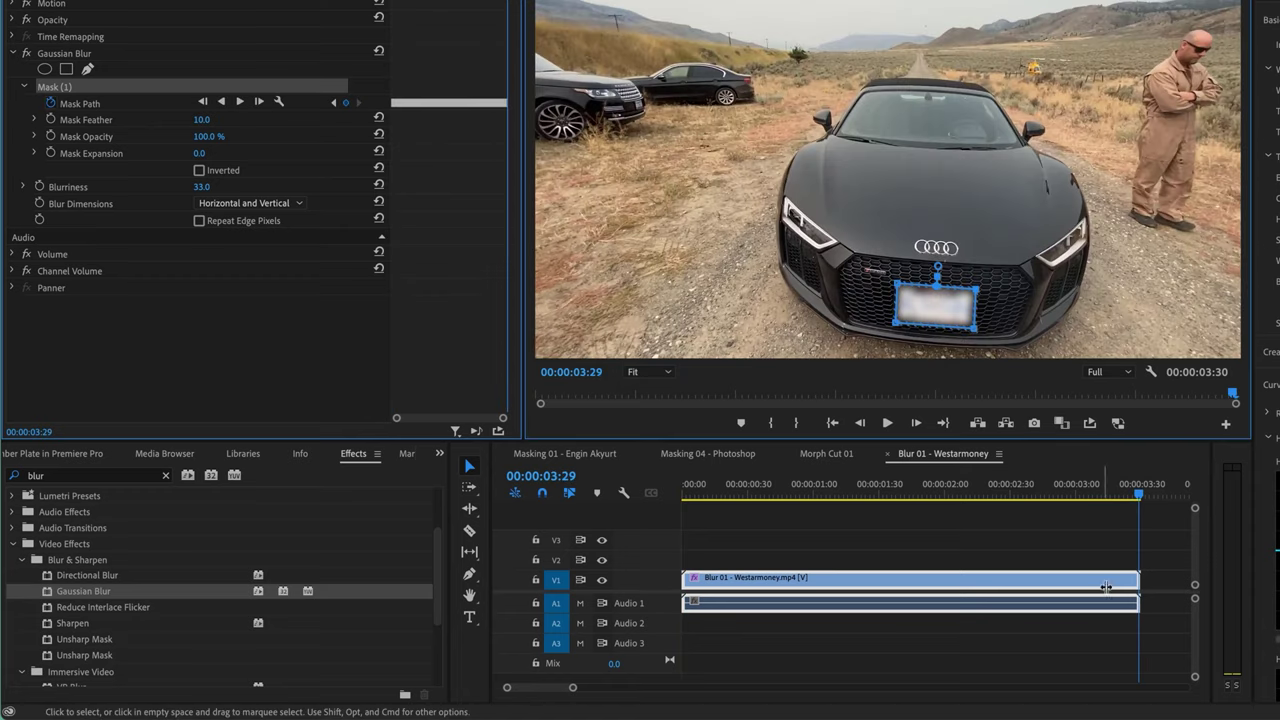
left_click_drag(1128, 487, 1086, 512)
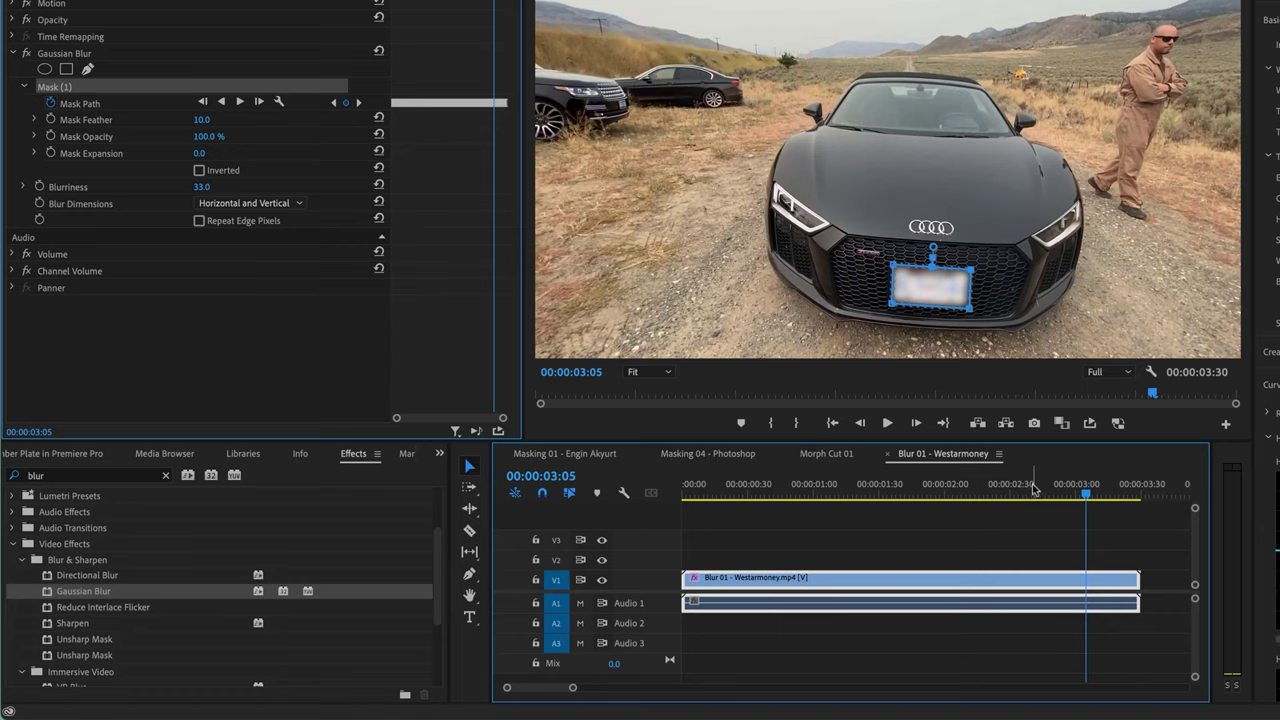
left_click_drag(1038, 495, 951, 508)
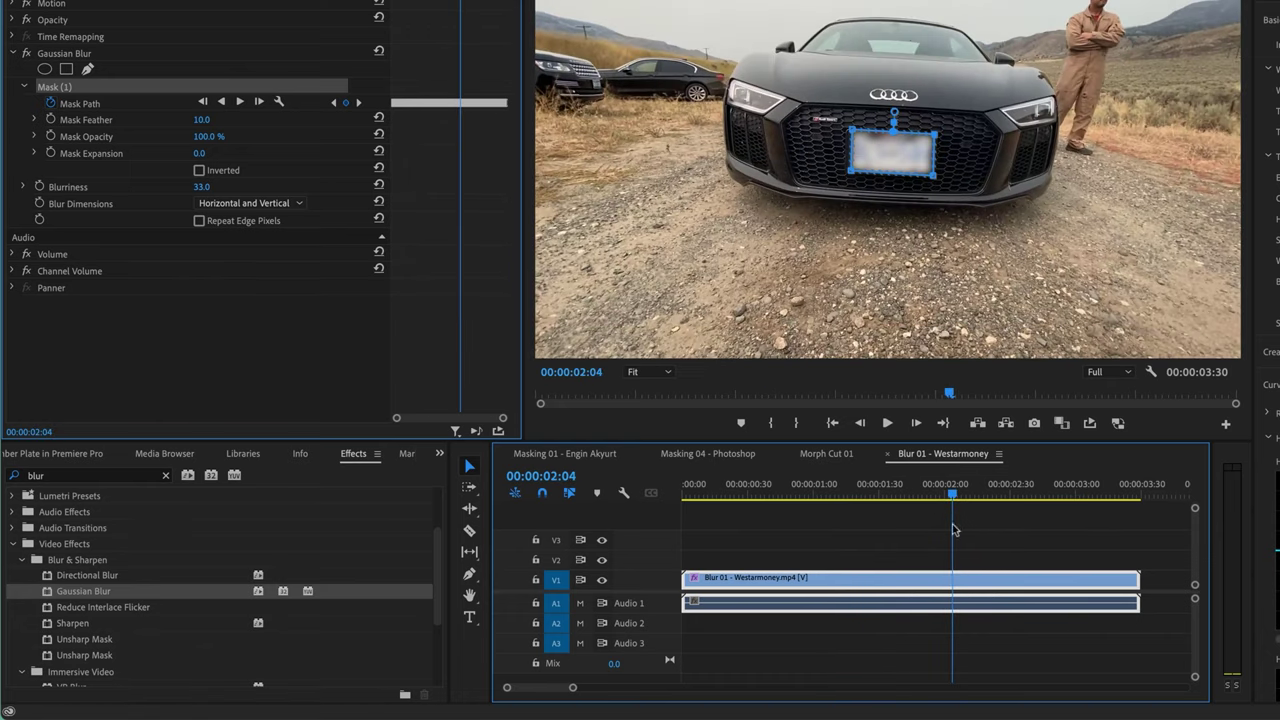
- Ripple-trim the car clip to end at 00:00:02:04 and play it back to check the plate blur
key("w")
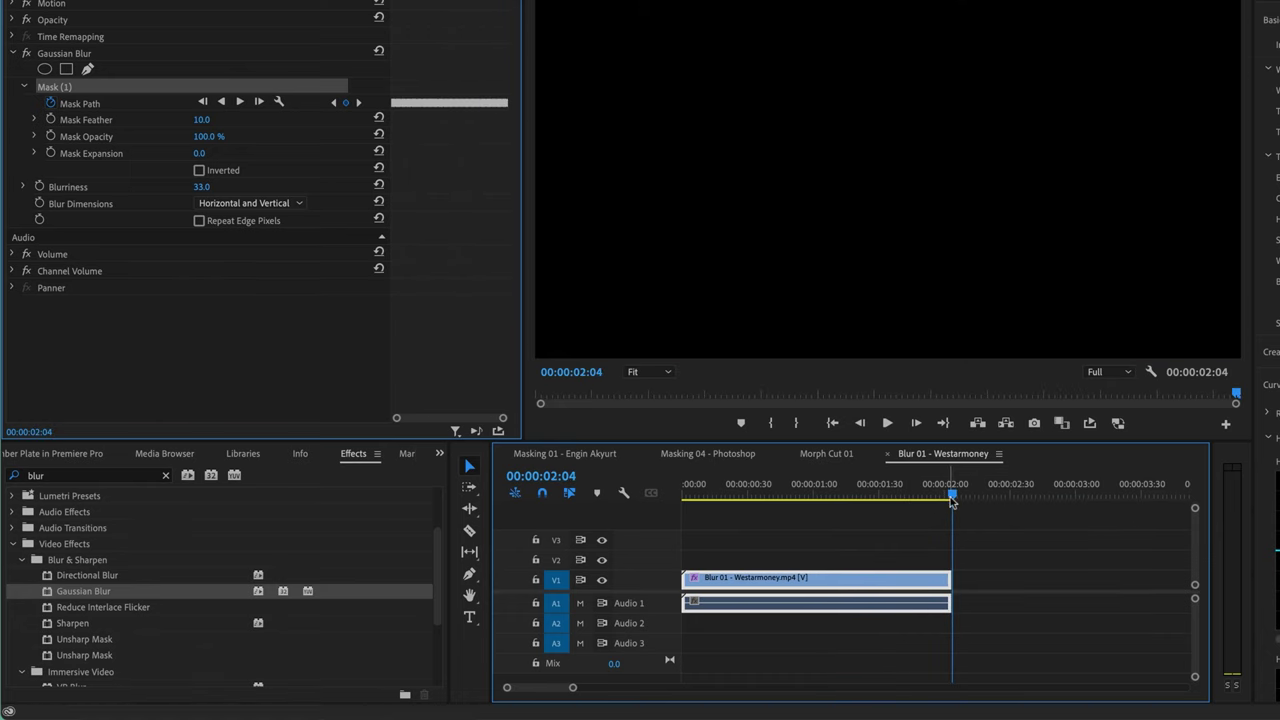
left_click_drag(951, 503, 677, 514)
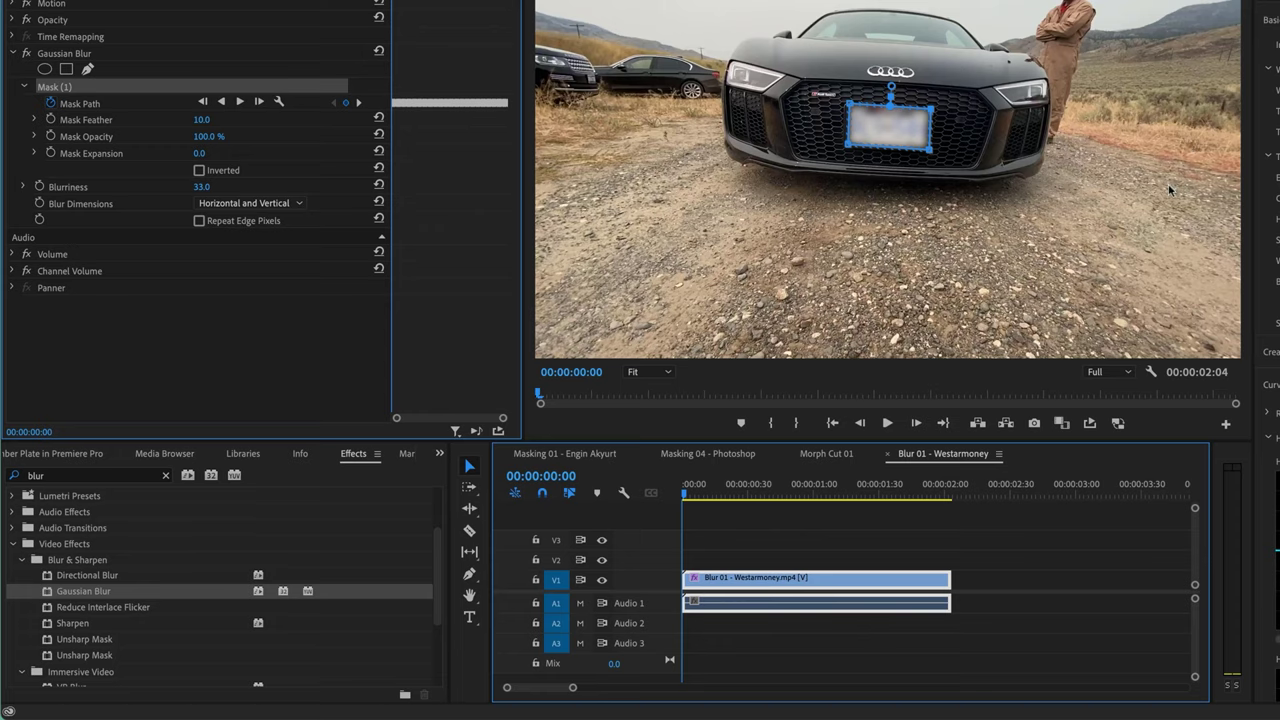
left_click_drag(865, 497, 946, 500)
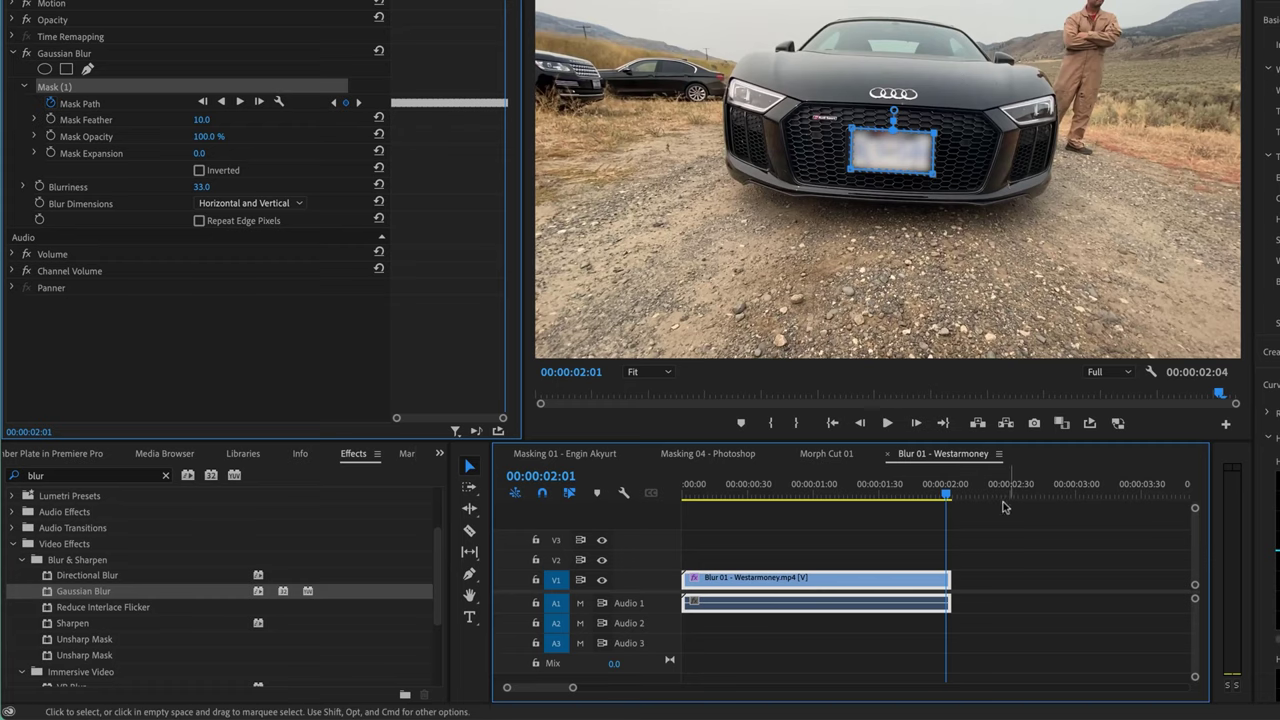
left_click_drag(946, 494, 779, 489)
key("space")
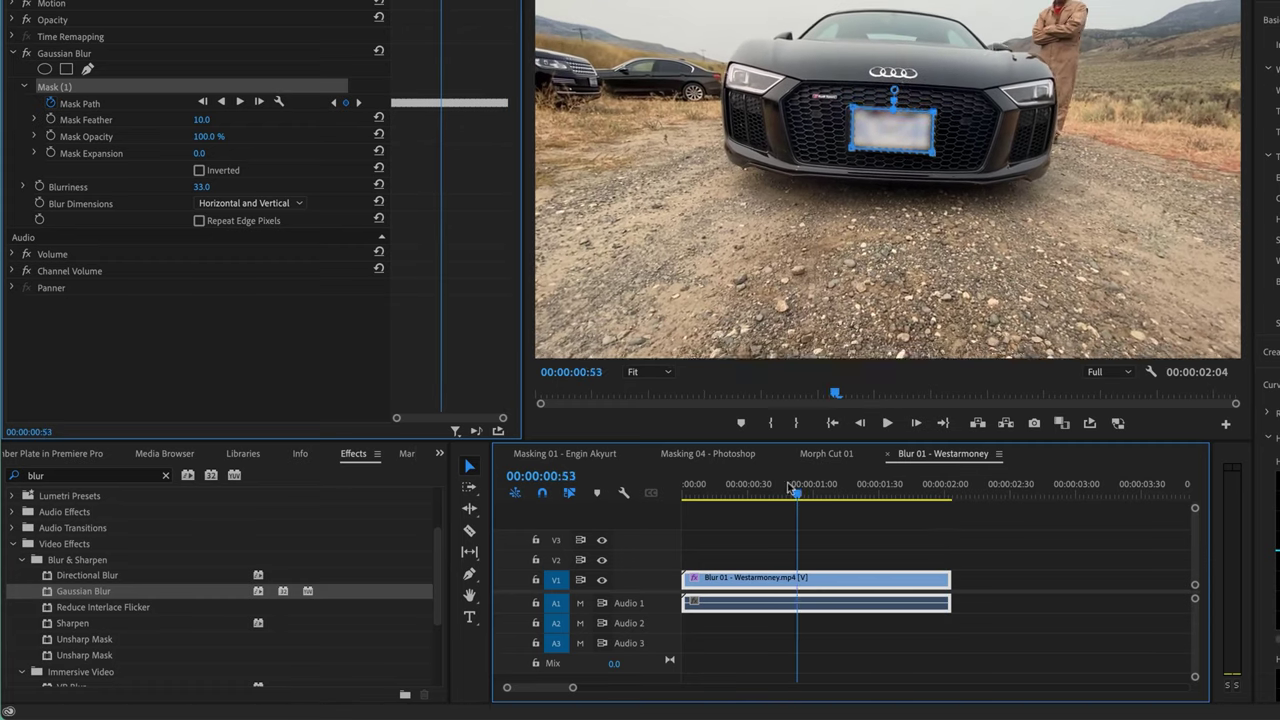
key("space")
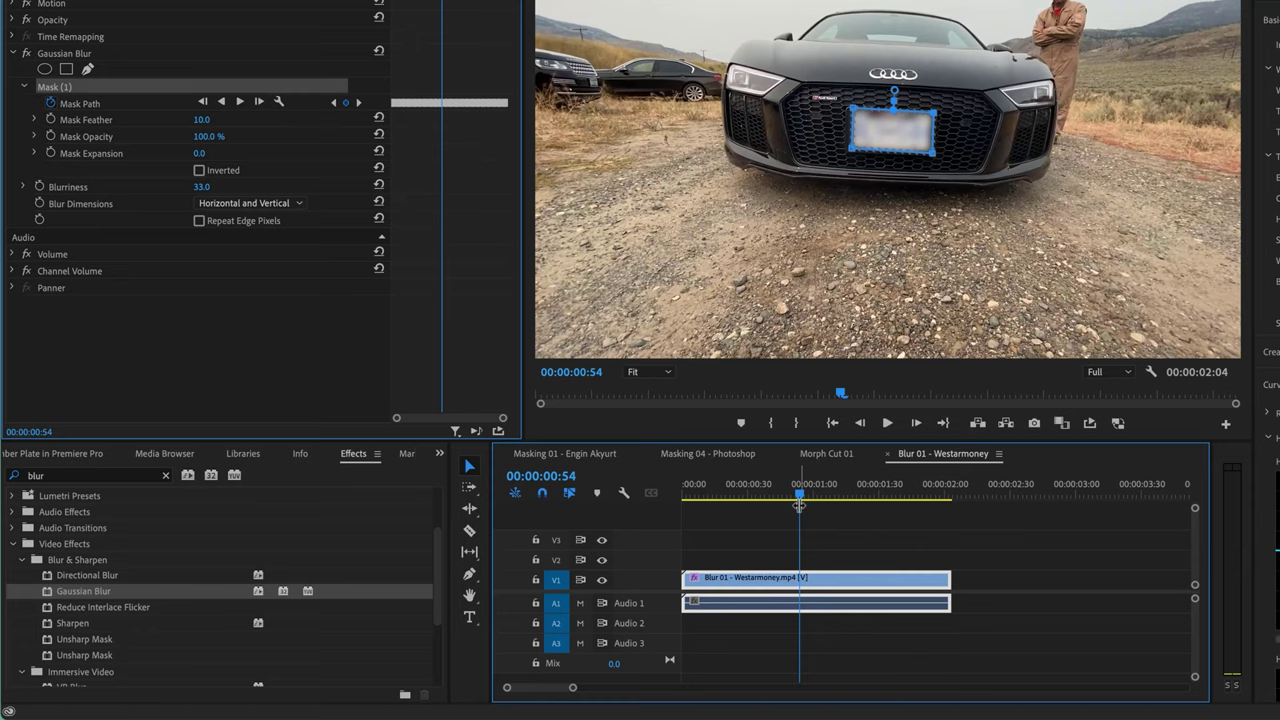
left_click(881, 470)
left_click(13, 53)
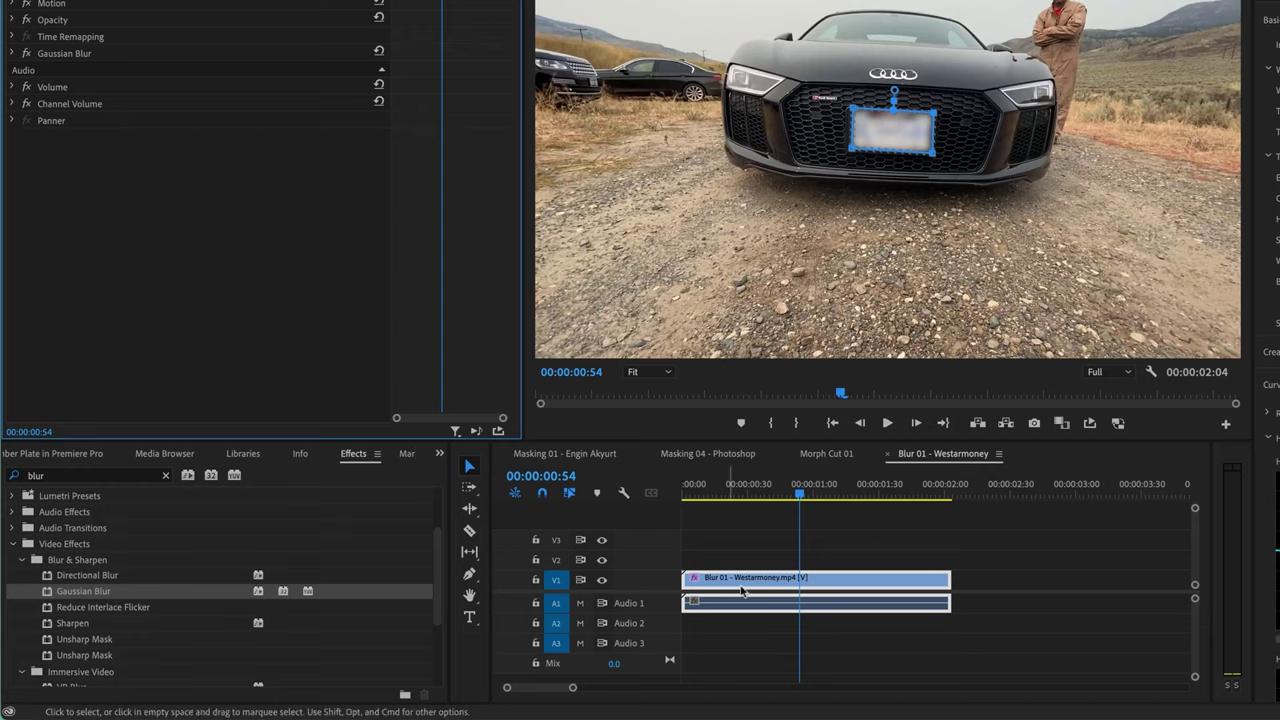
left_click(55, 456)
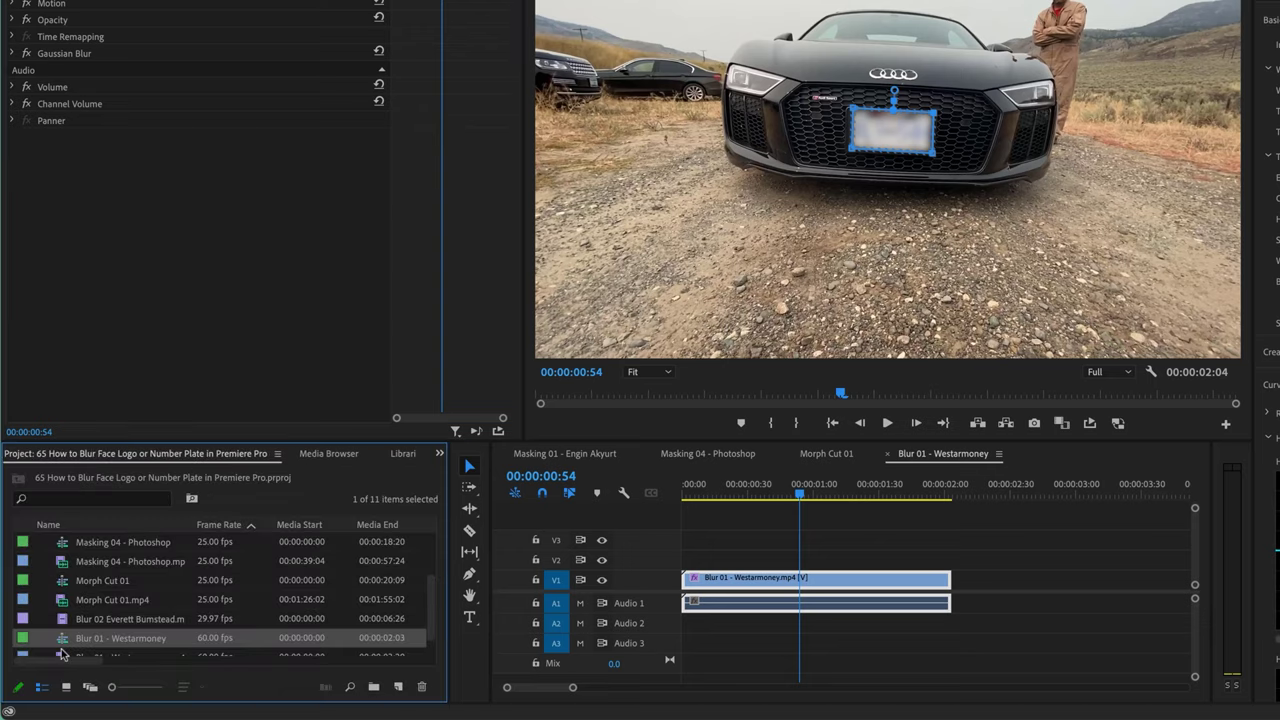
scroll(85, 645, "down", 1)
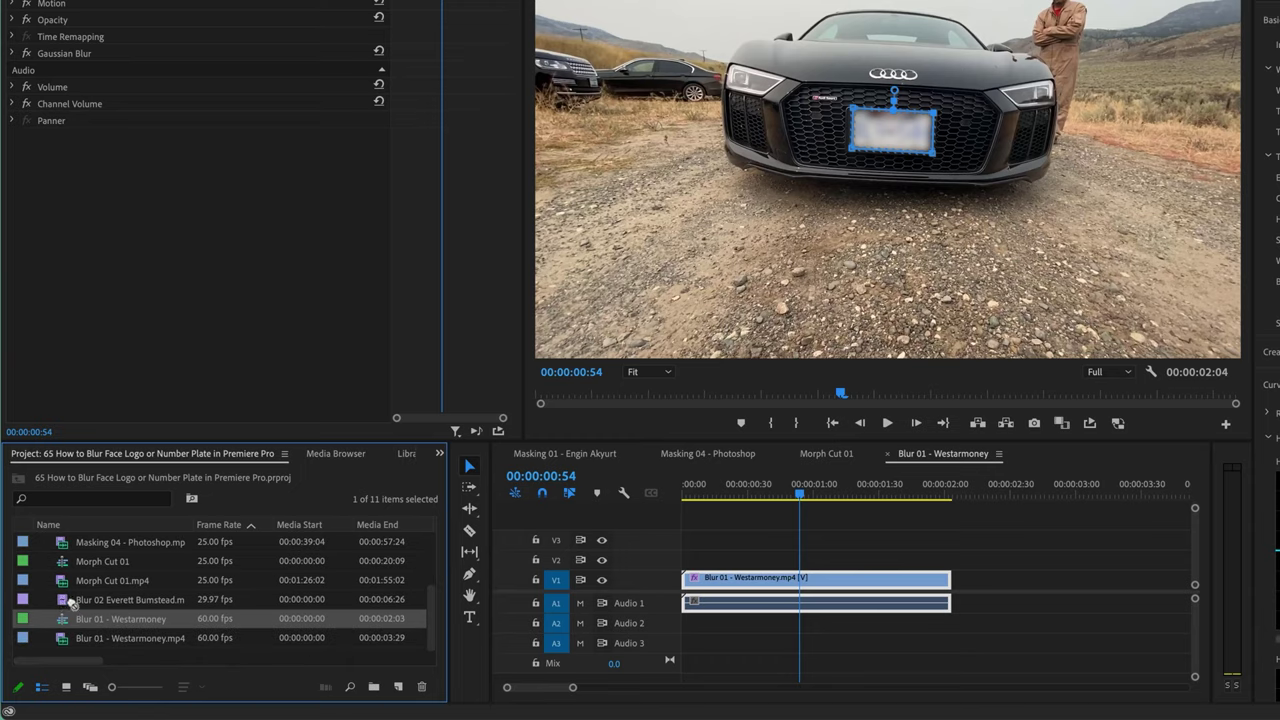
left_click_drag(72, 603, 398, 688)
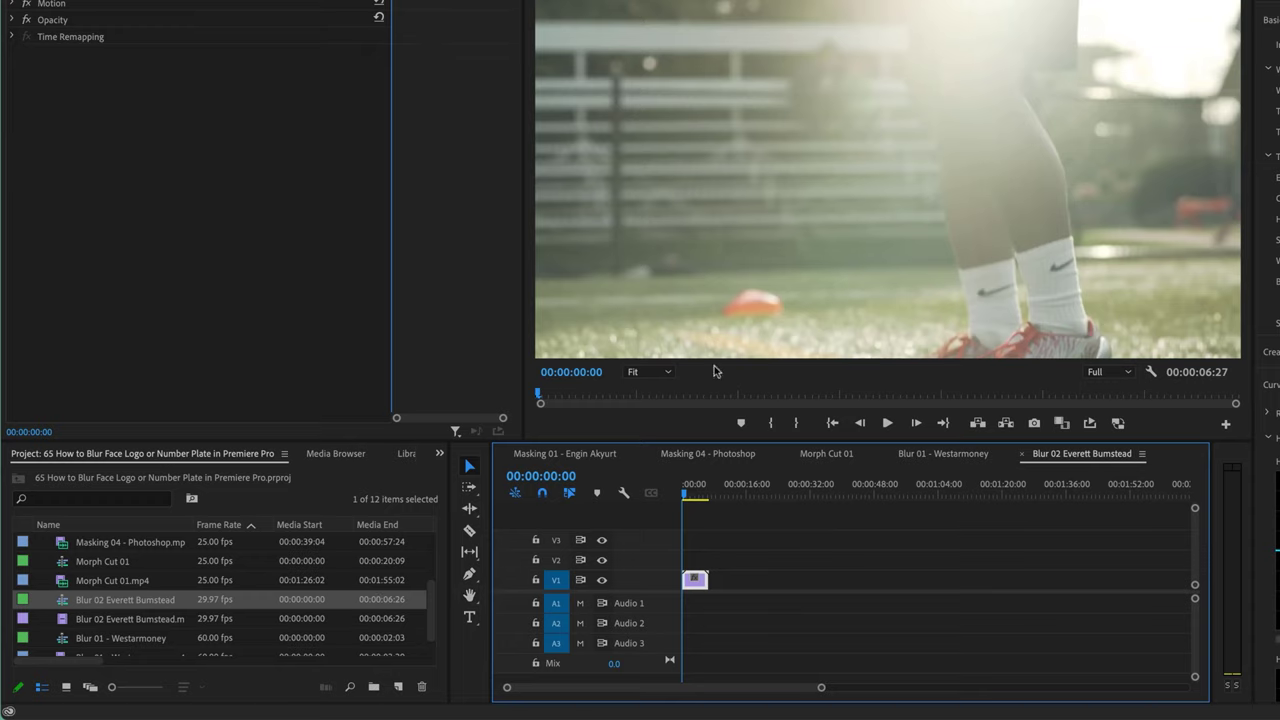
- Play the football sequence and park the playhead on its last frame at 00:00:06:26
key("space")
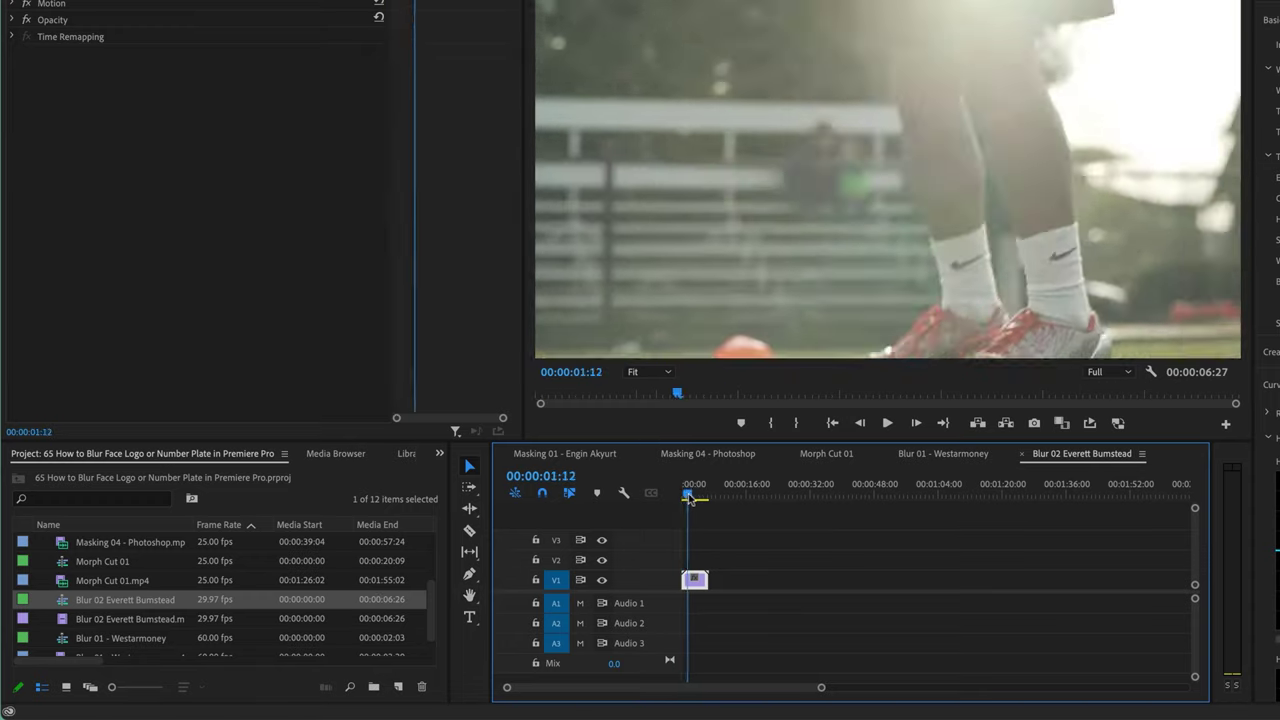
left_click(690, 500)
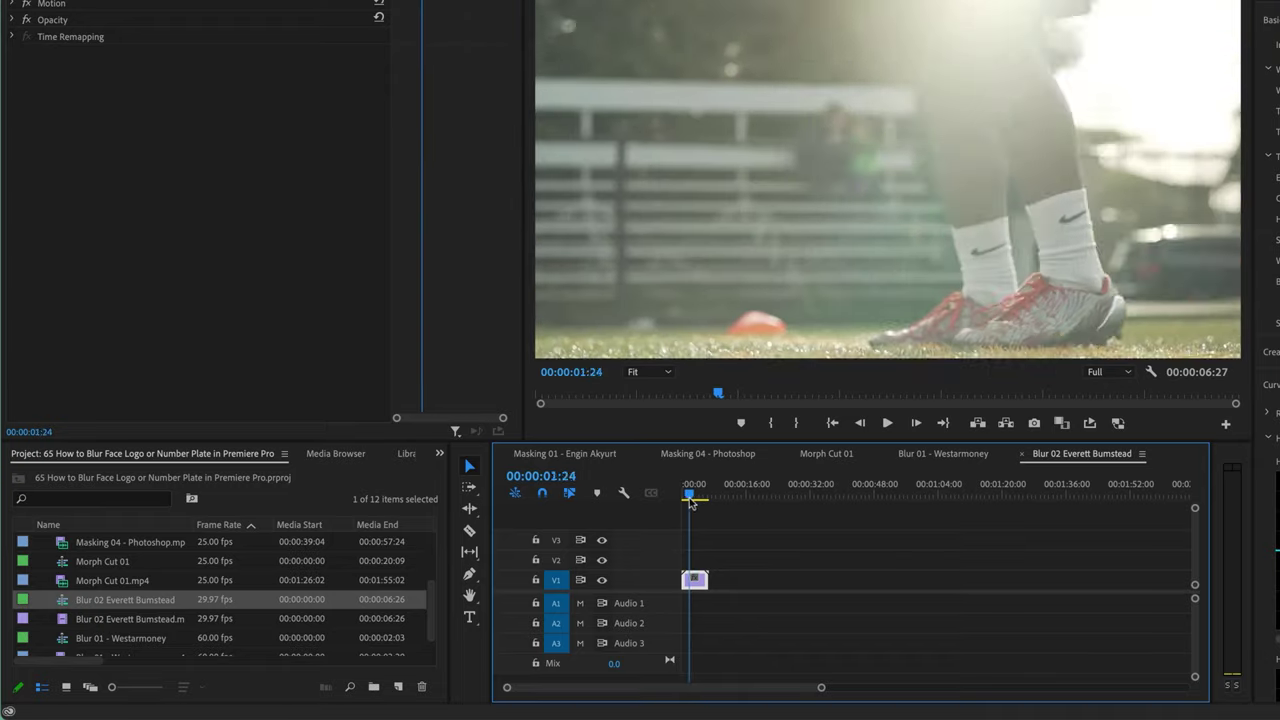
mouse_move(690, 500)
left_mouse_down()
mouse_move(712, 499)
mouse_move(700, 502)
left_mouse_up()
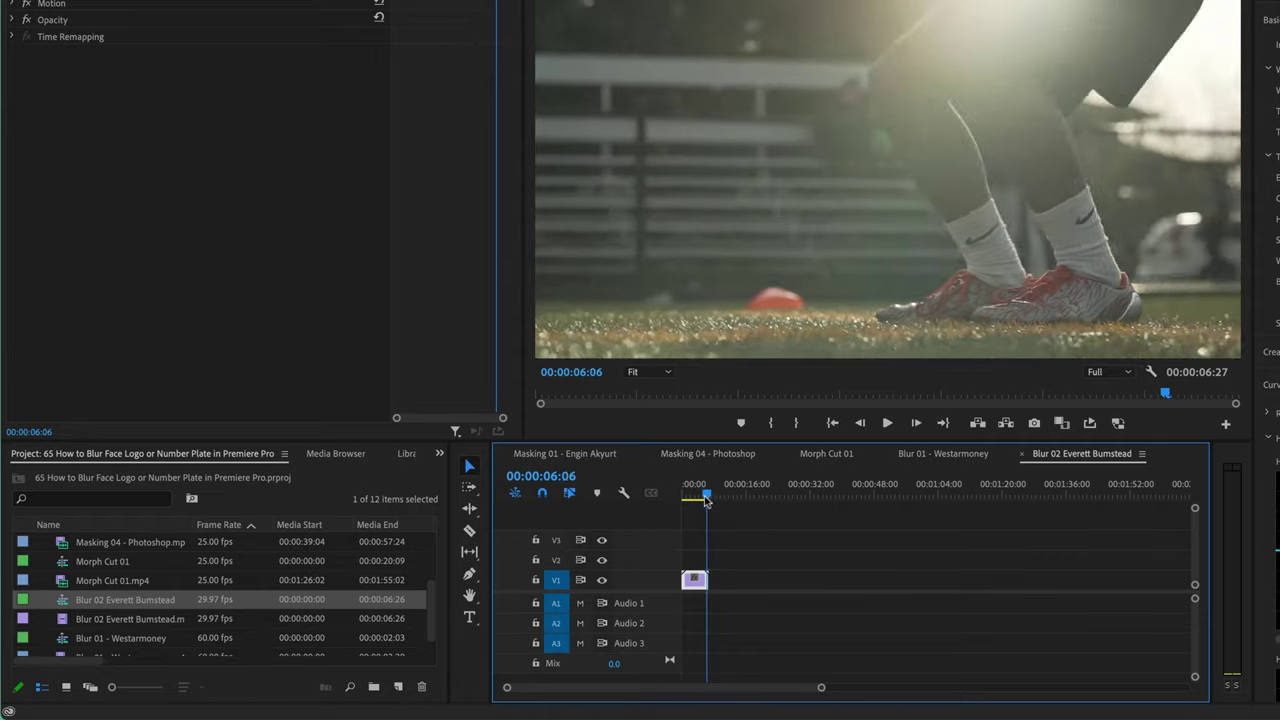
left_click(708, 501)
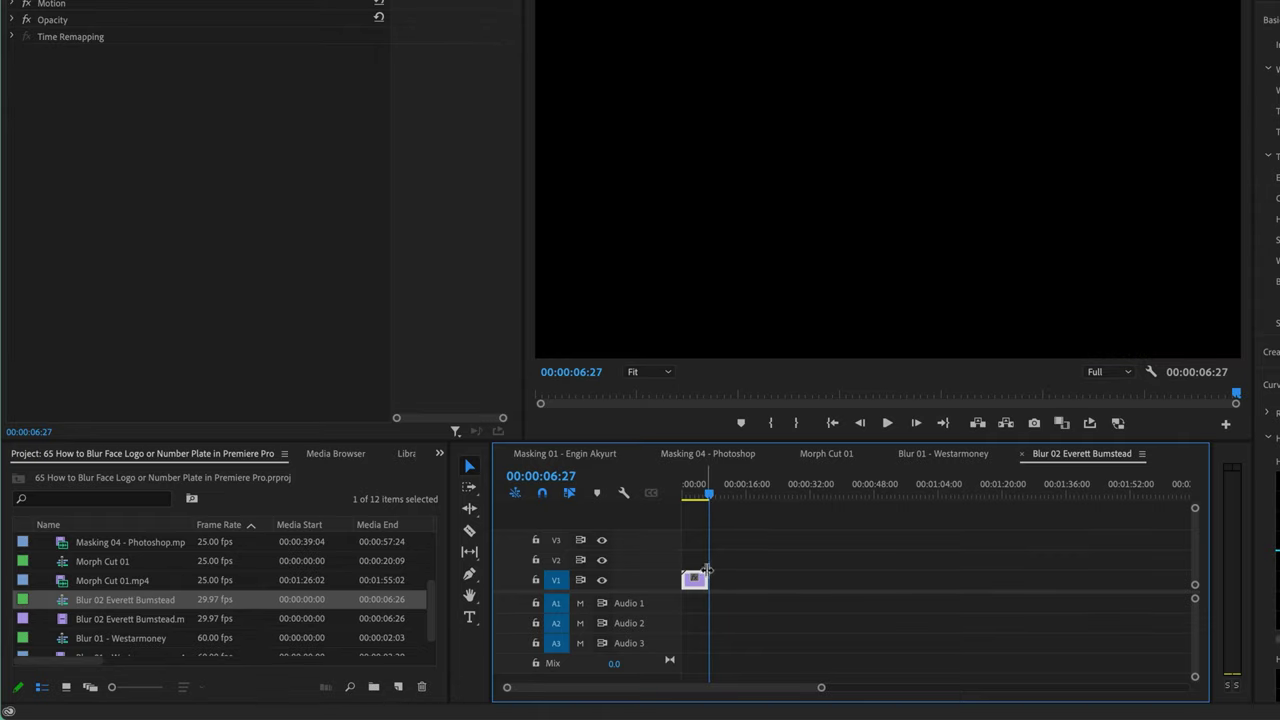
key("Left")
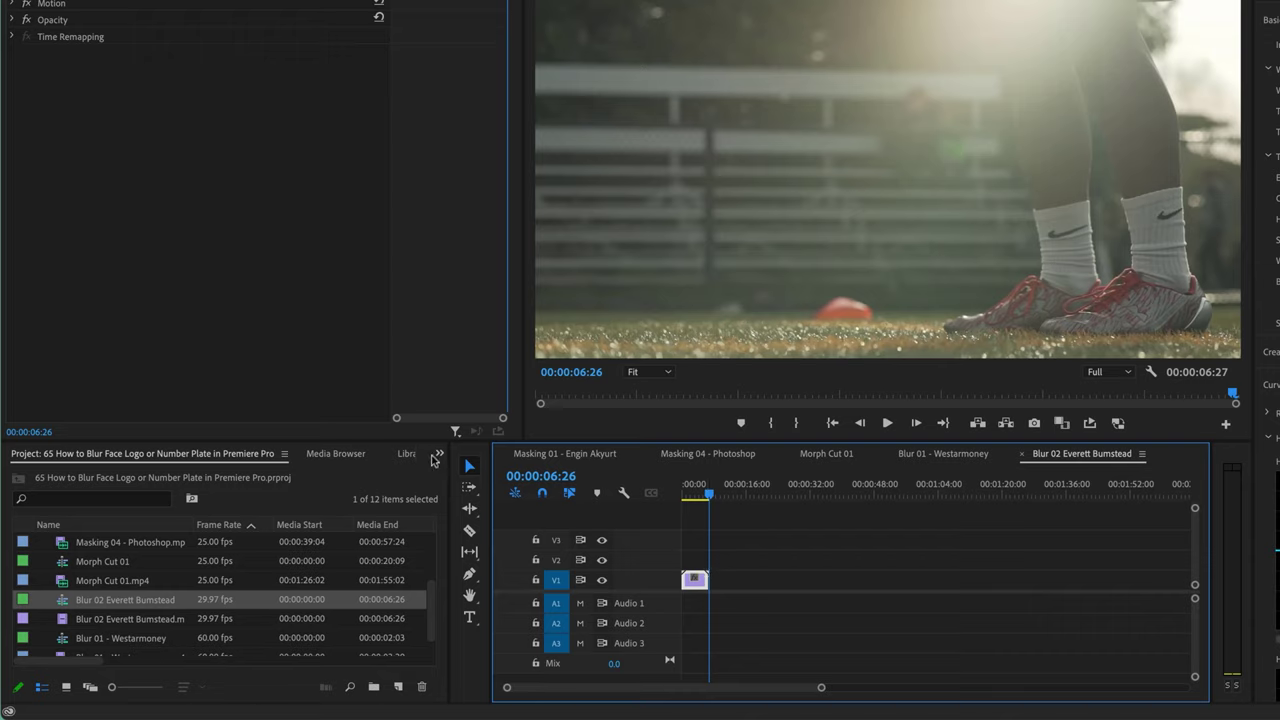
- Close the Media Browser, Libraries, Info, Markers and History panels, keeping Project and the blur results
right_click(341, 453)
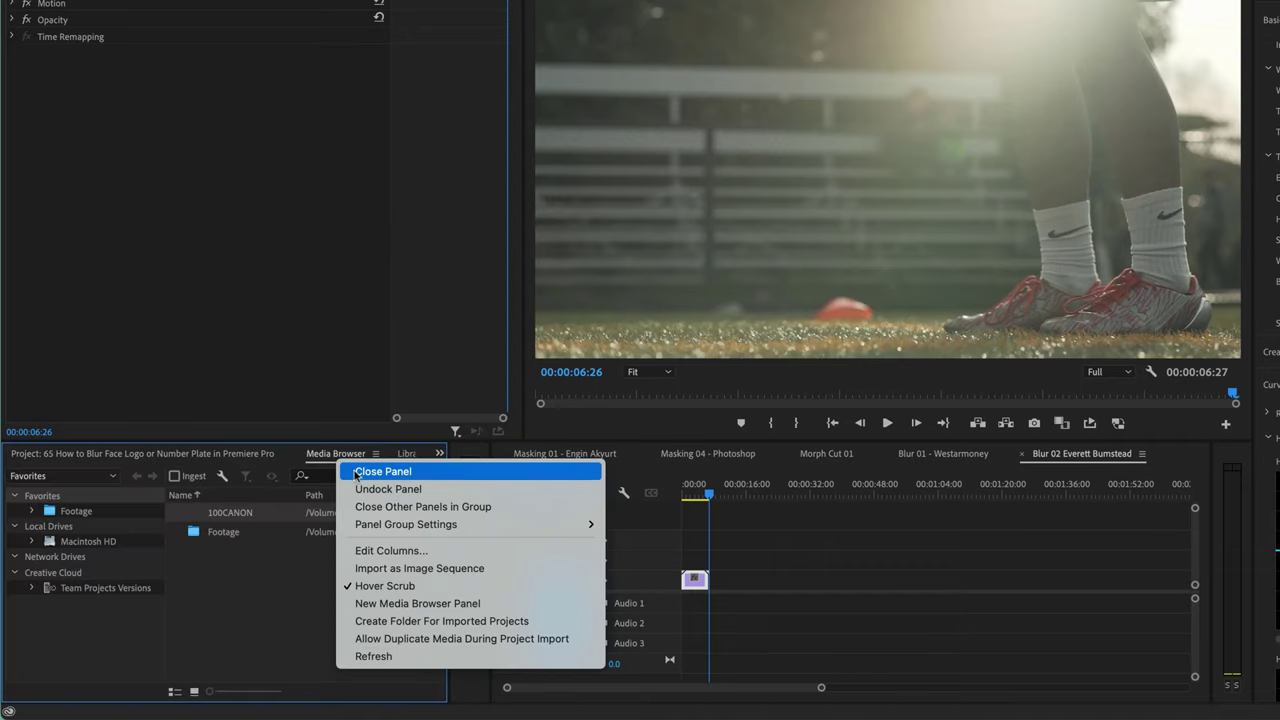
left_click(346, 477)
right_click(316, 458)
left_click(335, 470)
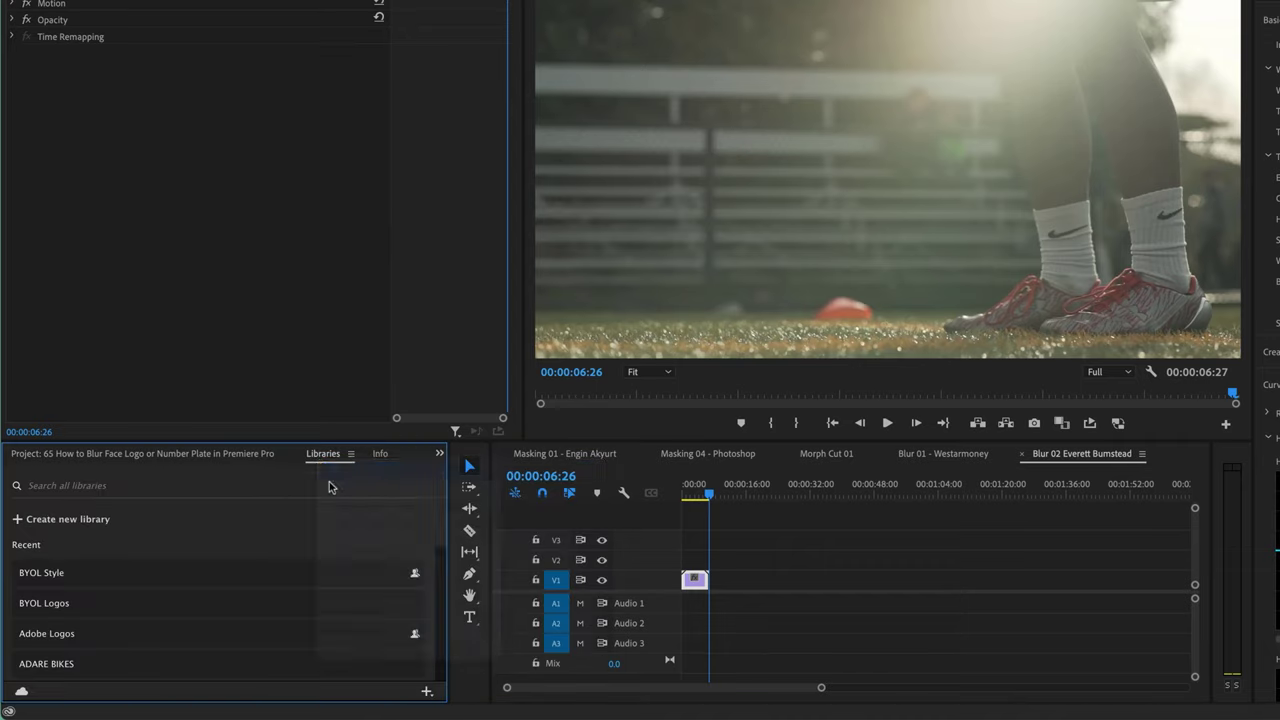
right_click(324, 456)
left_click(340, 471)
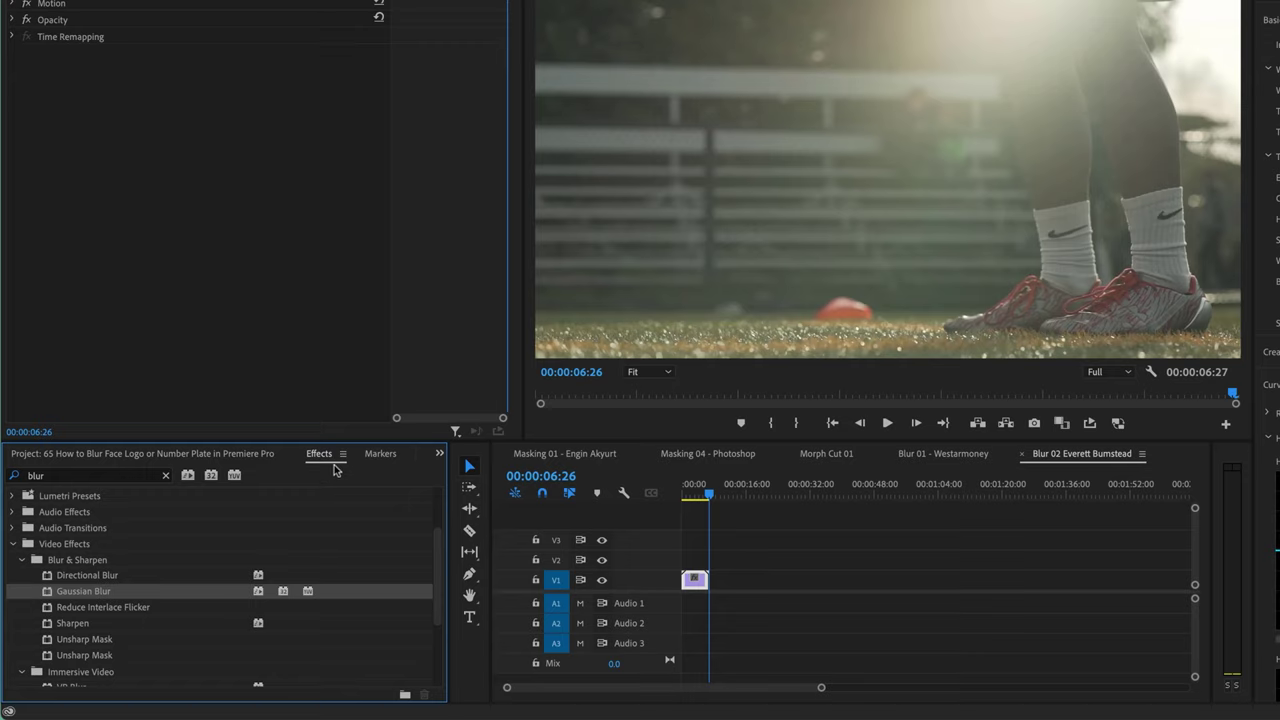
right_click(389, 457)
left_click(405, 472)
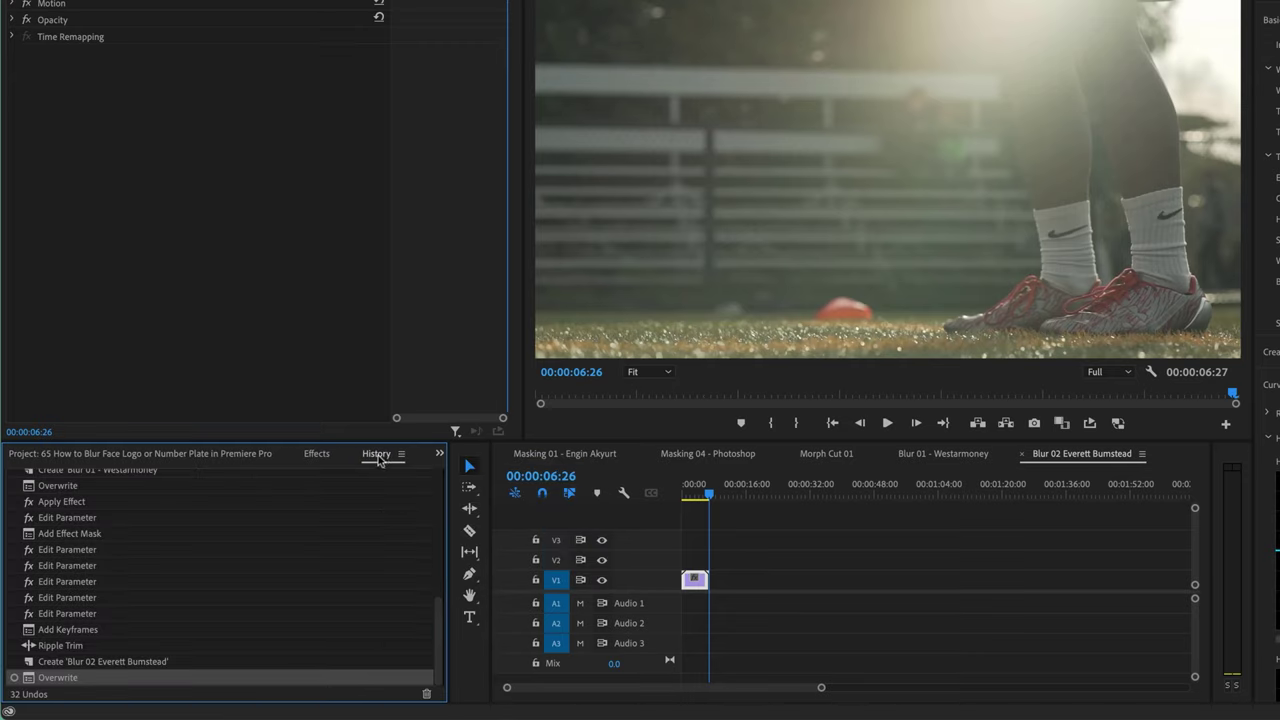
right_click(378, 458)
left_click(395, 470)
left_click(230, 460)
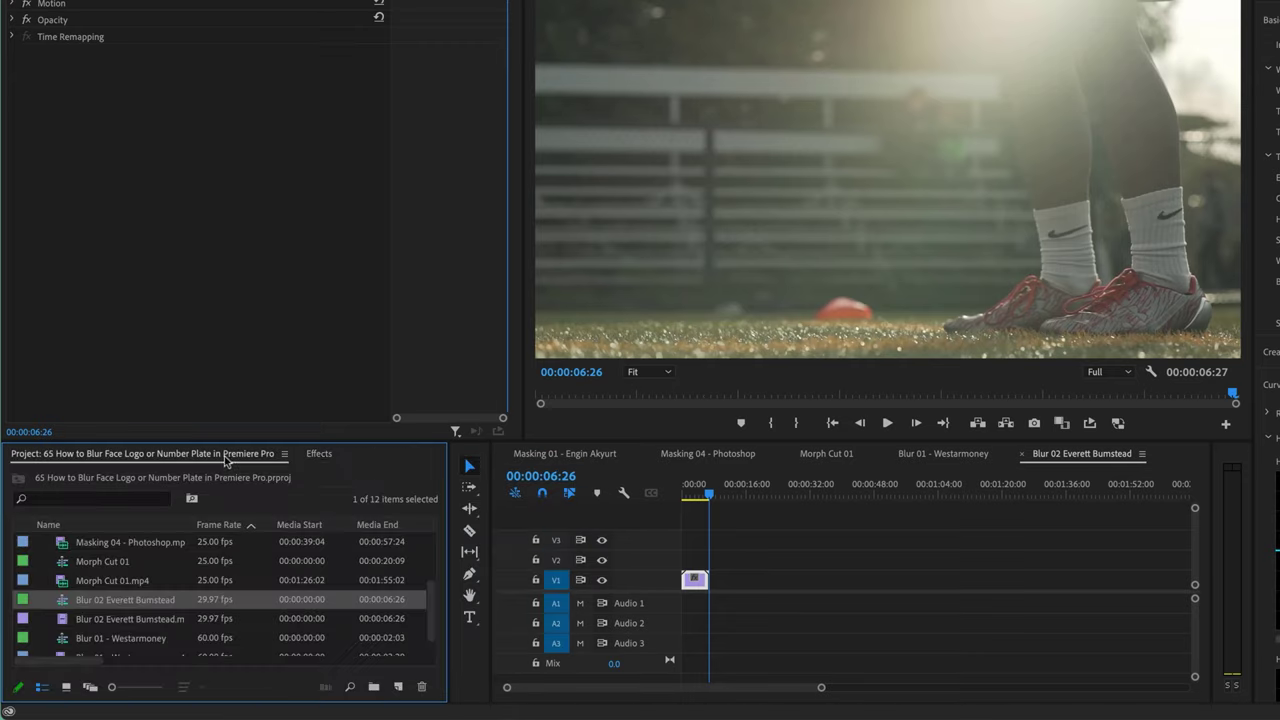
left_click(316, 456)
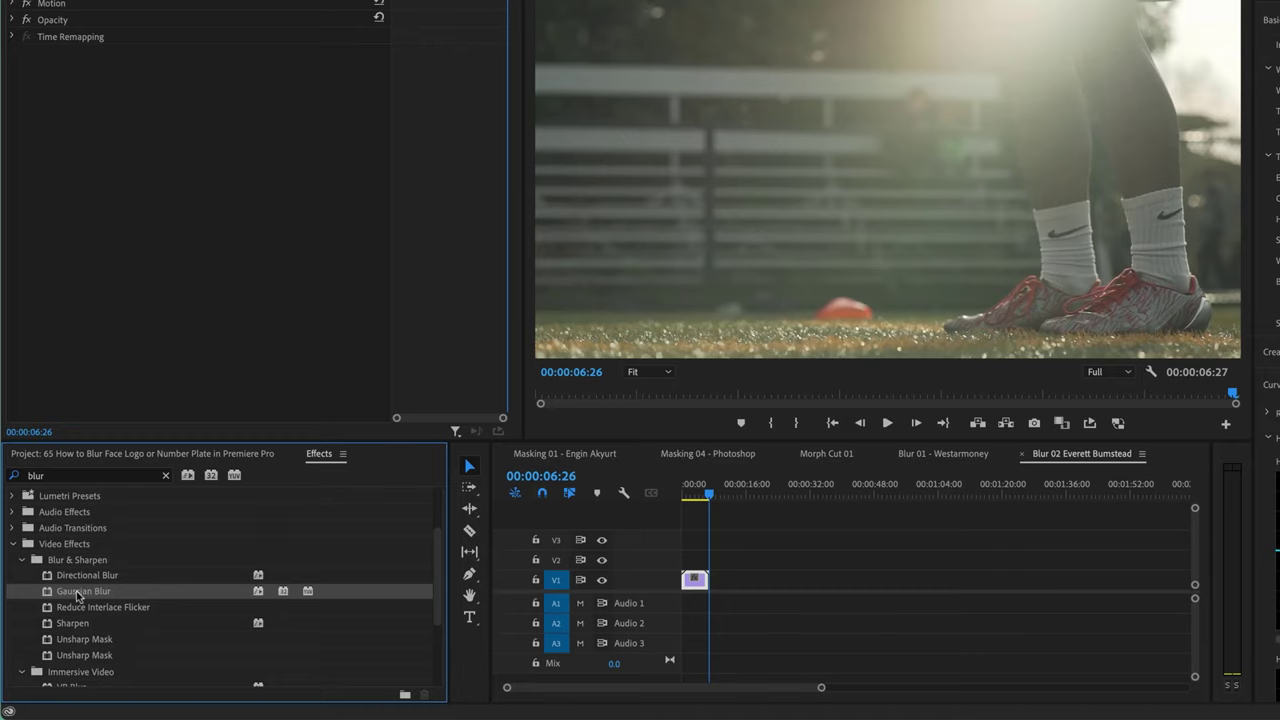
- Apply Gaussian Blur to the V1 clip at Blurriness 25 and add a rectangle mask
left_click_drag(48, 593, 695, 581)
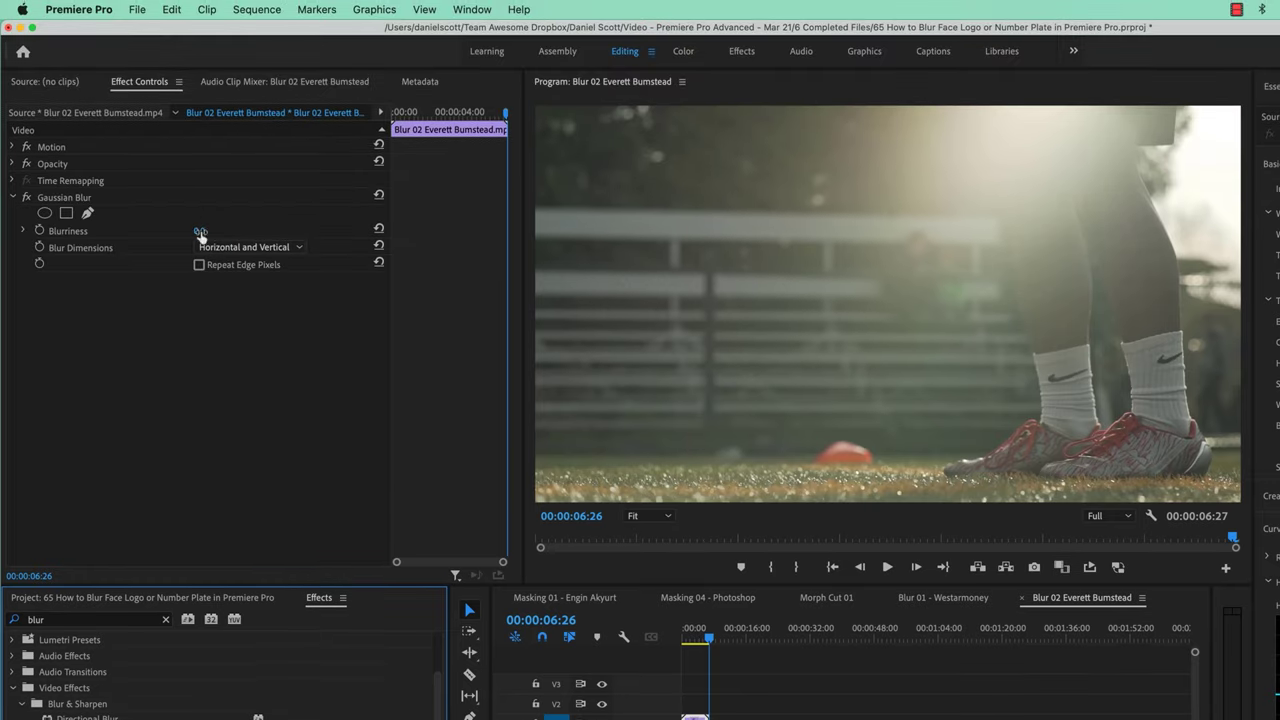
left_click_drag(200, 233, 225, 233)
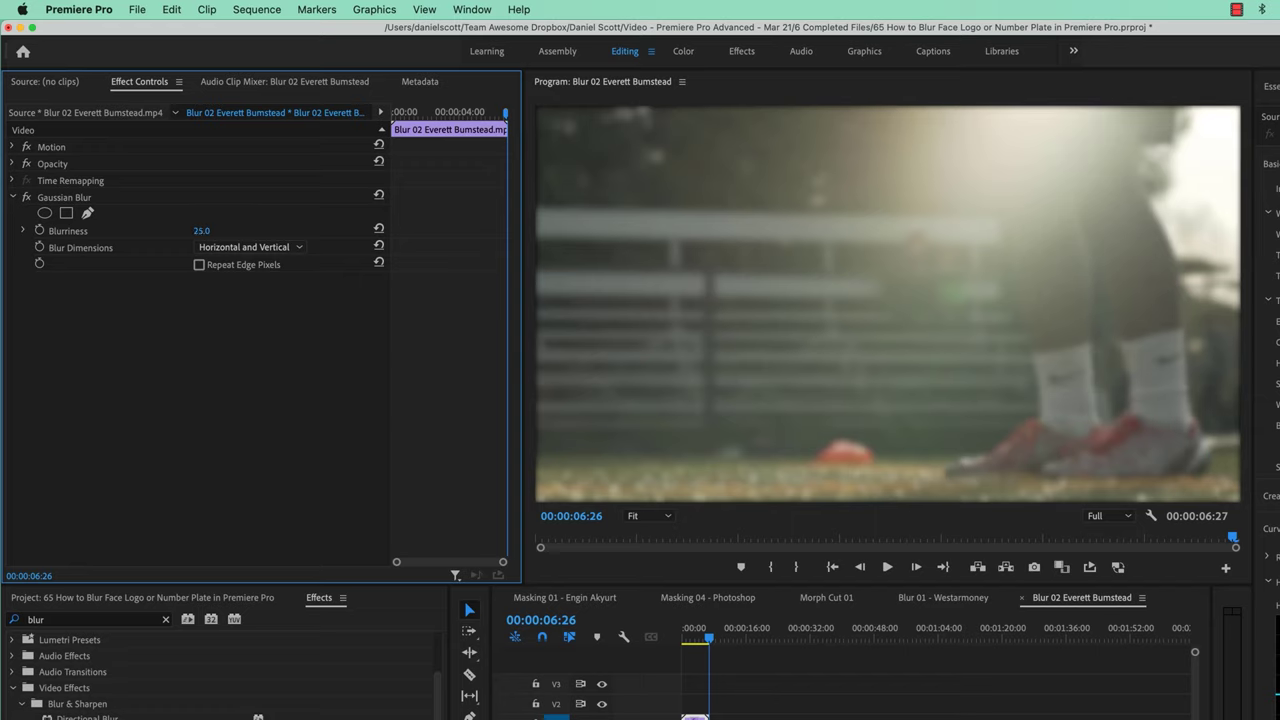
left_click(67, 214)
- Fit the rectangle mask's corners over the right sock logo and raise Blurriness to 35
left_click_drag(937, 297, 1185, 372)
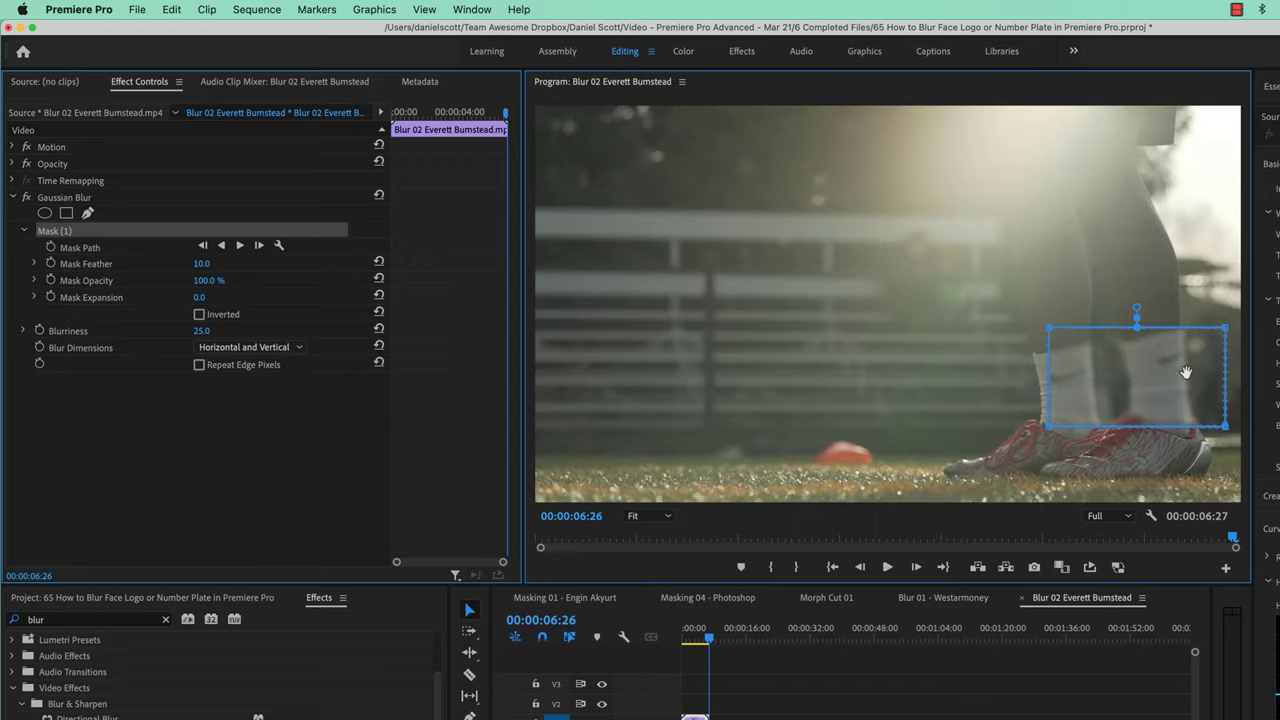
left_click_drag(1225, 426, 1188, 347)
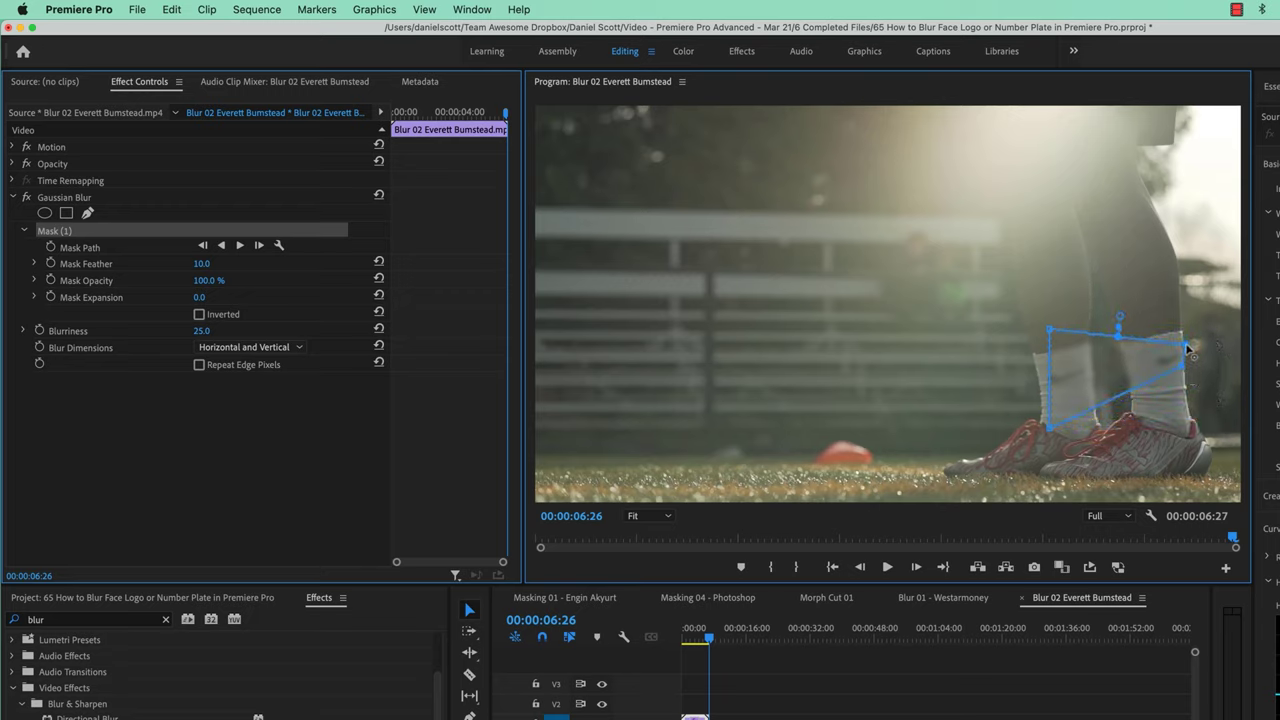
left_click_drag(1049, 329, 1161, 367)
left_click_drag(1050, 428, 1155, 371)
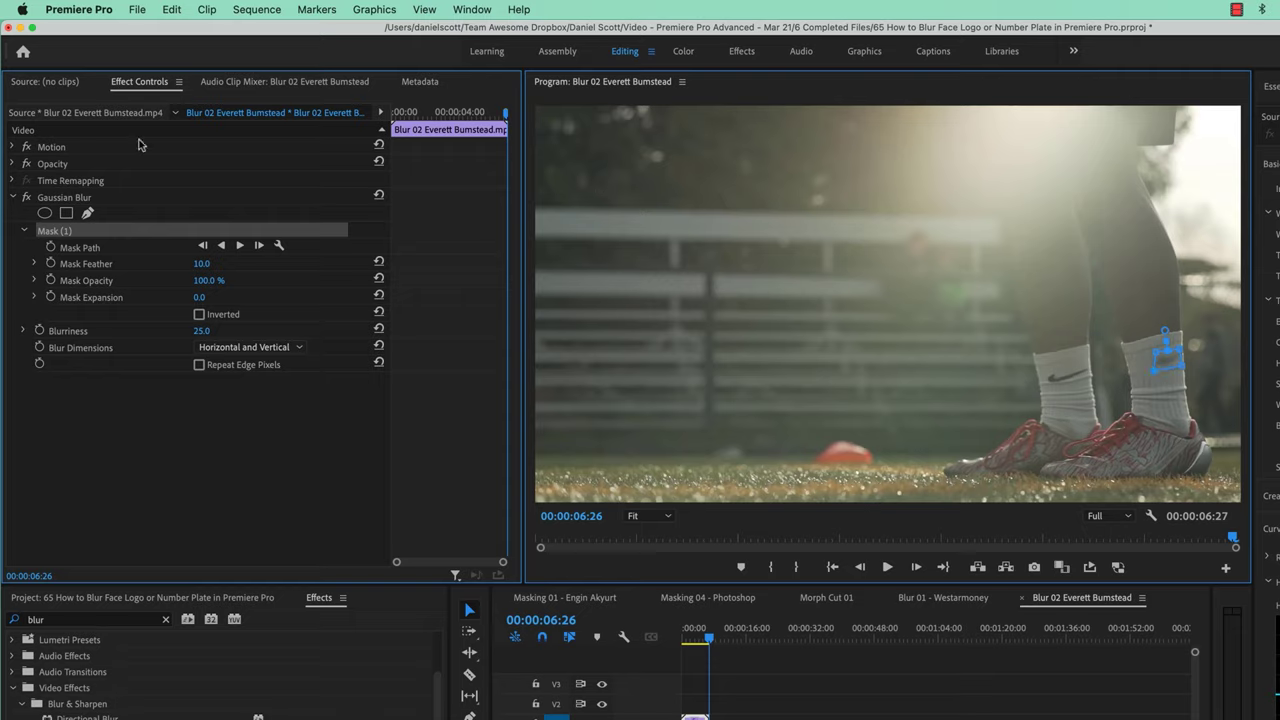
left_click(202, 331)
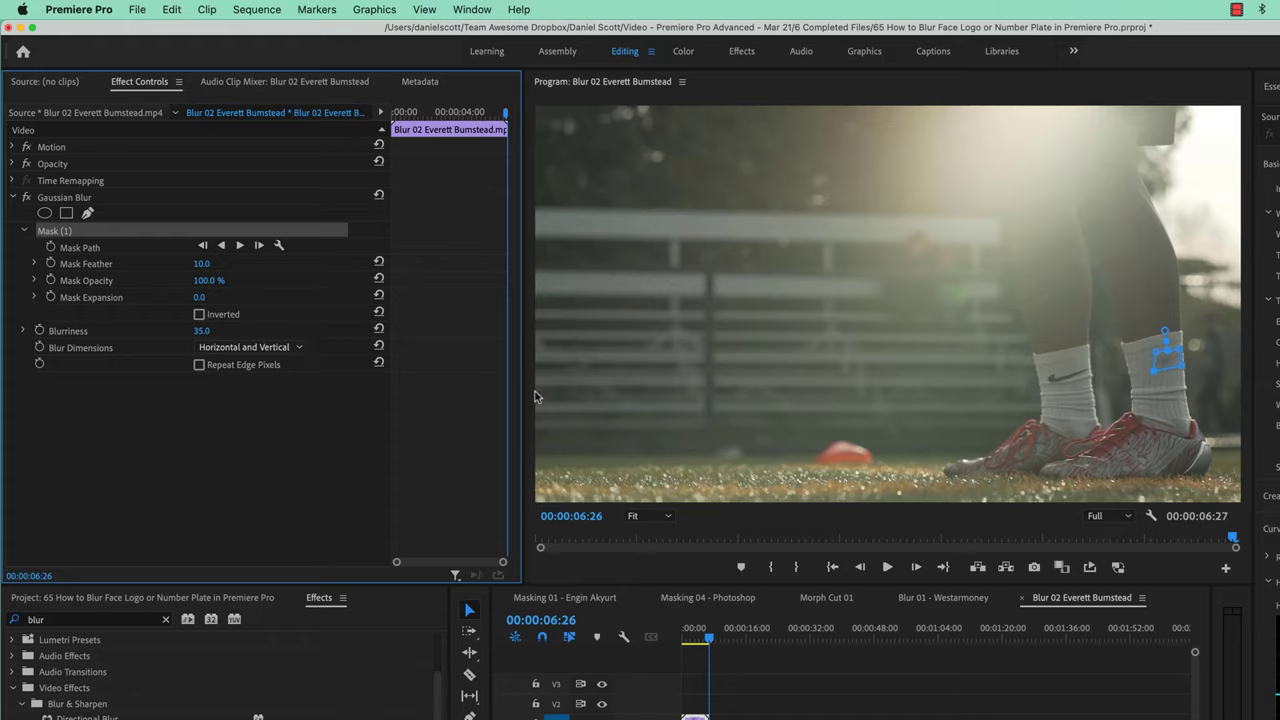
left_click(1190, 398)
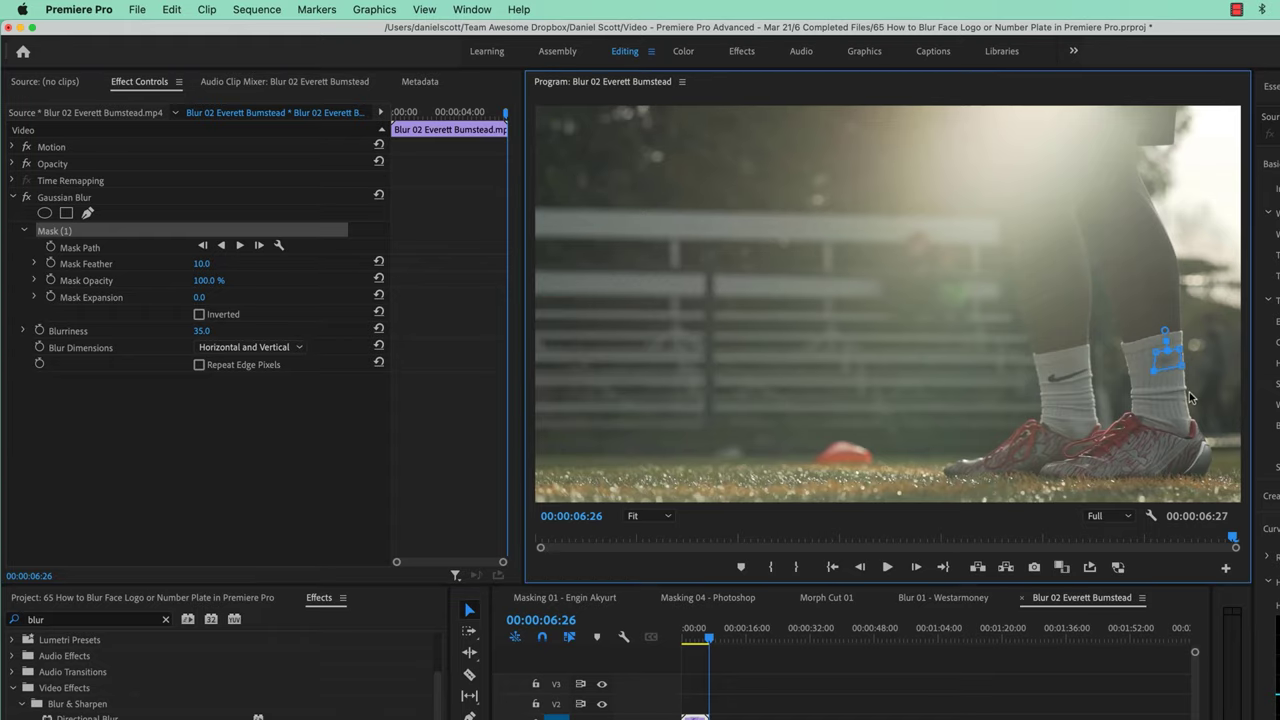
- At 200% zoom, fit the mask vertices snugly around the sock logo and track it backward
key("equal")
left_click_drag(952, 502, 1123, 508)
left_click_drag(1238, 366, 1245, 402)
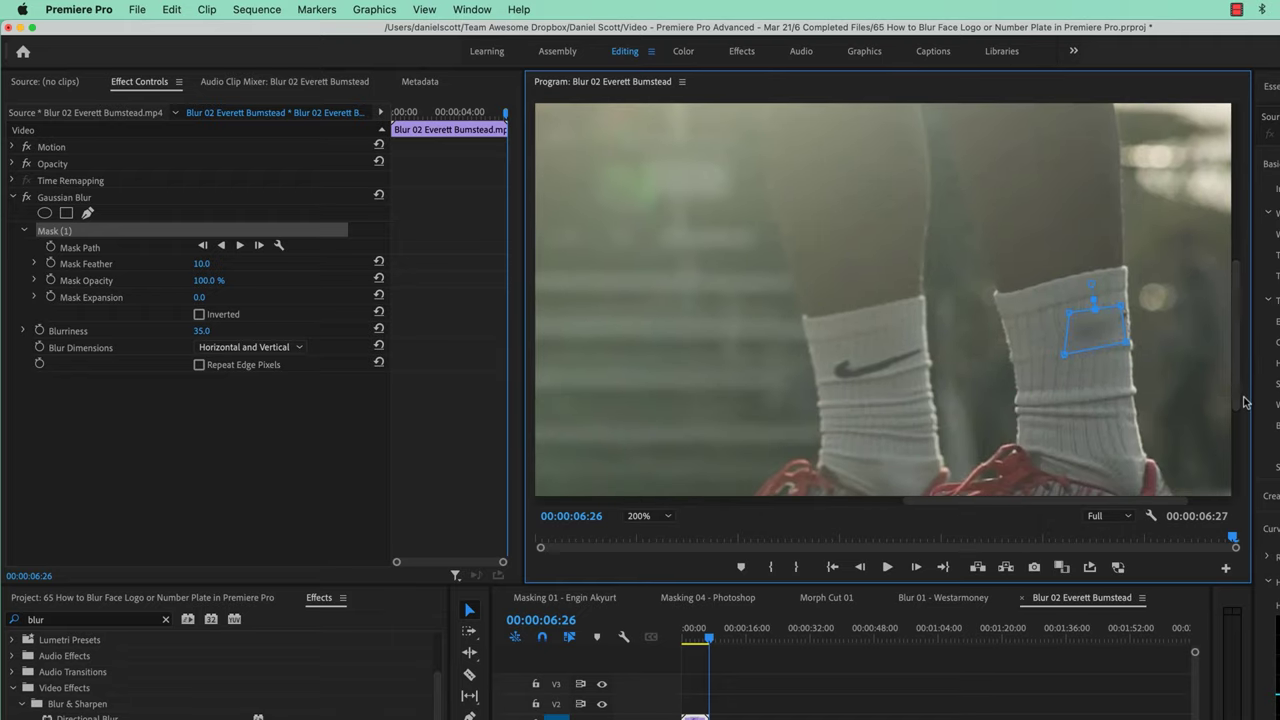
left_click_drag(1123, 307, 1128, 304)
left_click_drag(1129, 342, 1135, 301)
left_click_drag(1131, 347, 1138, 302)
left_click_drag(1064, 358, 1059, 355)
left_click(221, 246)
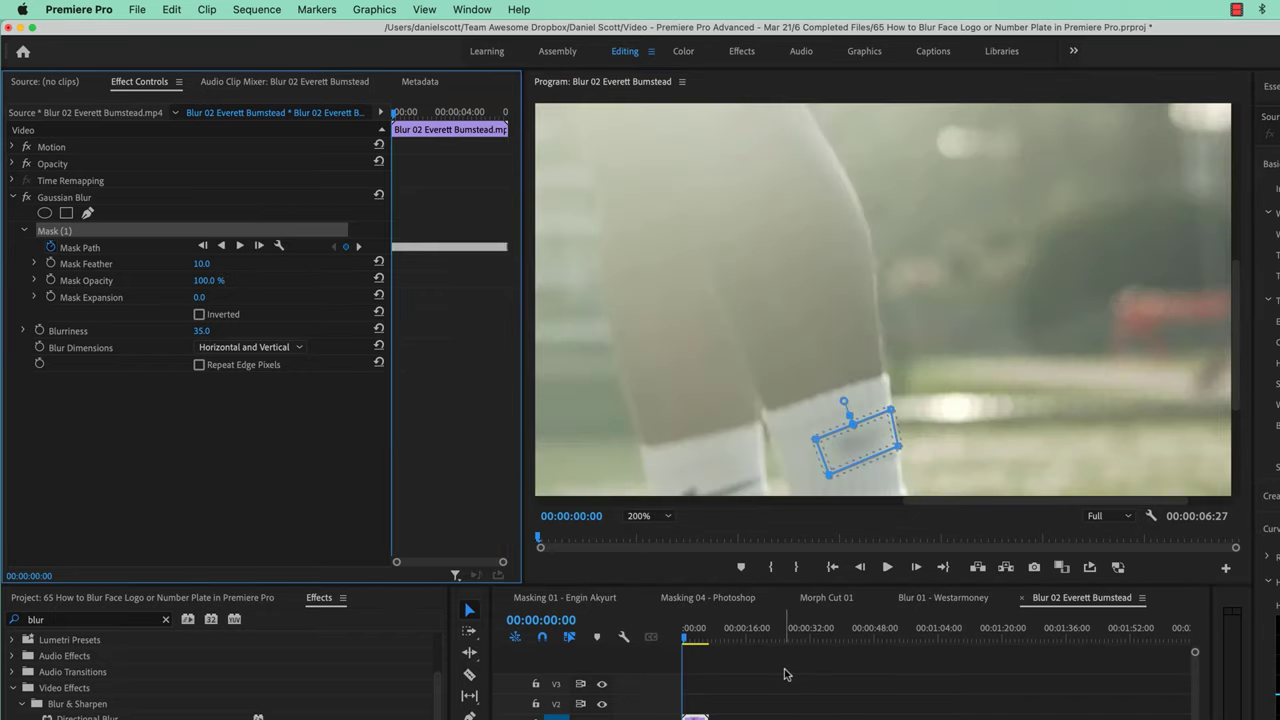
left_click(810, 260)
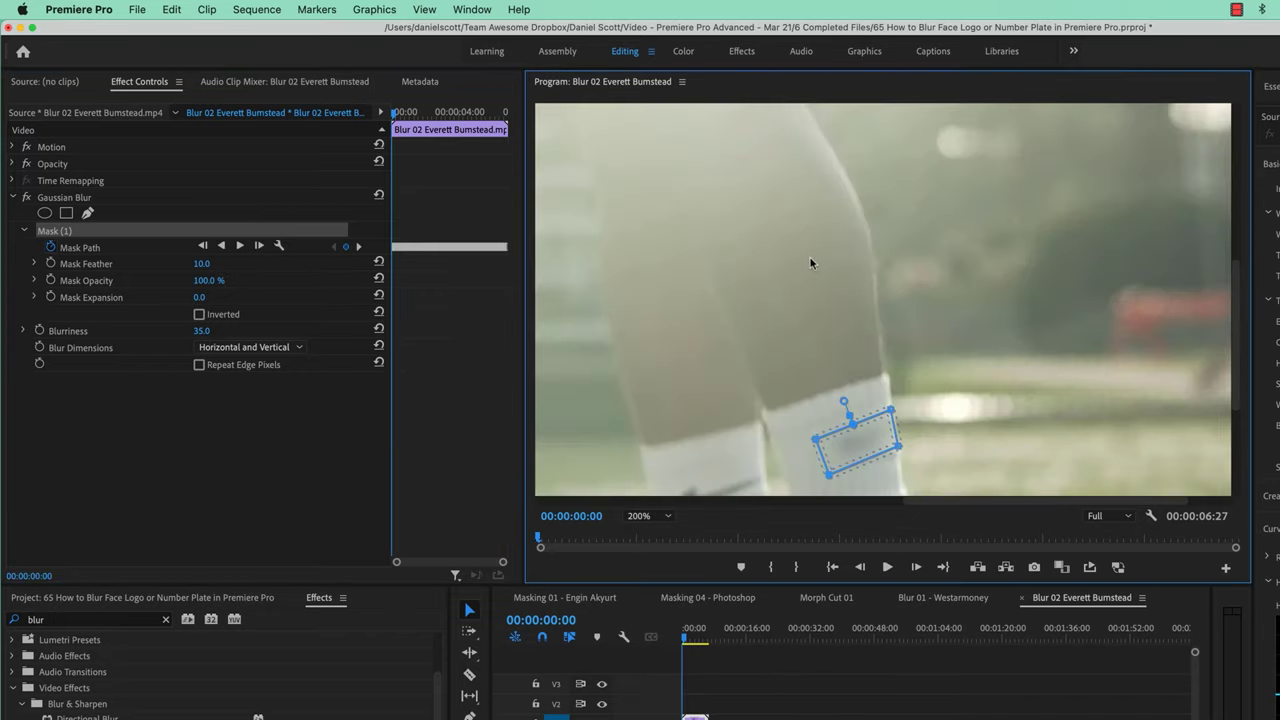
key("shift+z")
key("space")
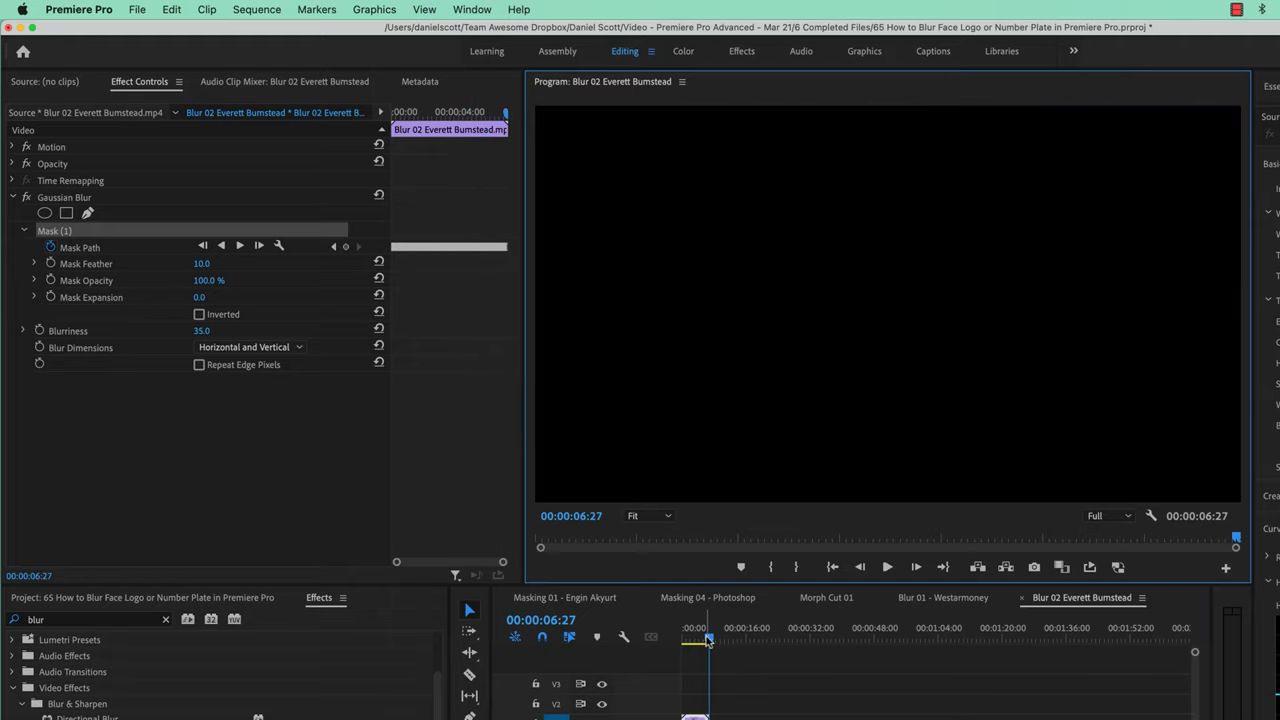
mouse_move(708, 640)
left_mouse_down()
mouse_move(682, 642)
mouse_move(701, 645)
left_mouse_up()
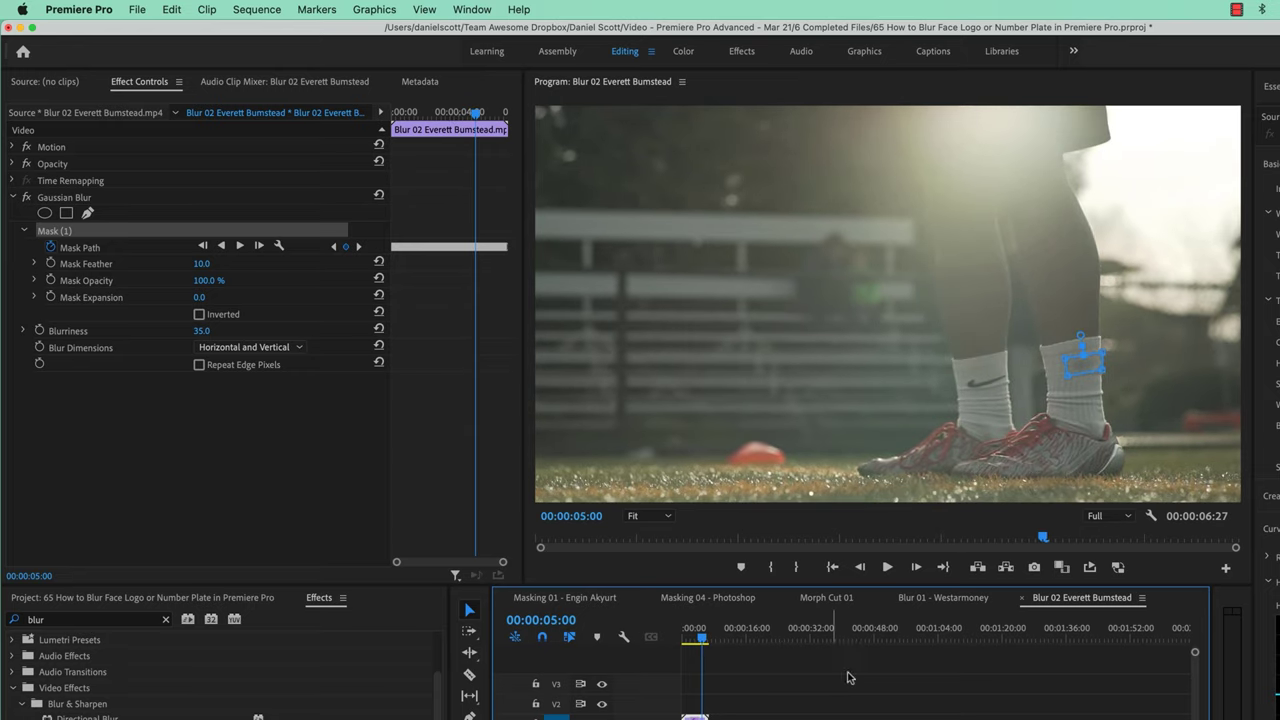
left_click(740, 668)
left_click(694, 717)
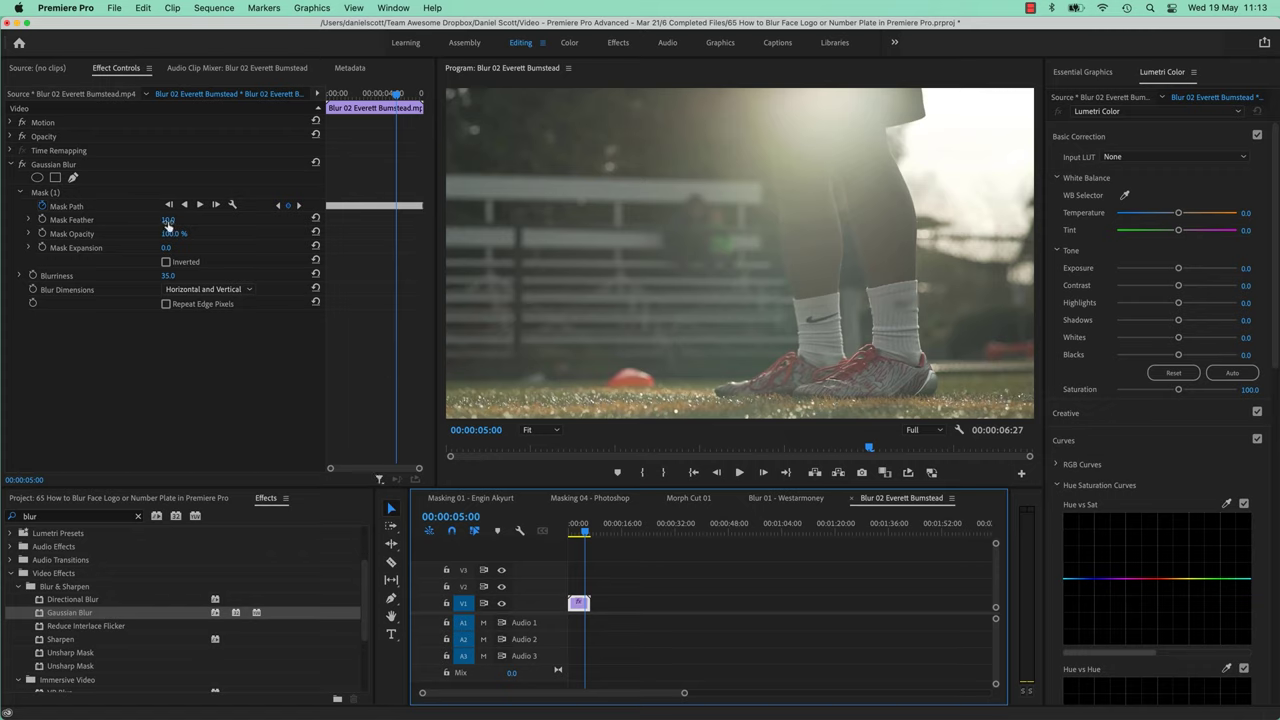
- Set Mask (1) feather to 7, collapse it, and add a second rectangle mask to Gaussian Blur
left_click_drag(163, 277, 167, 230)
left_click(168, 221)
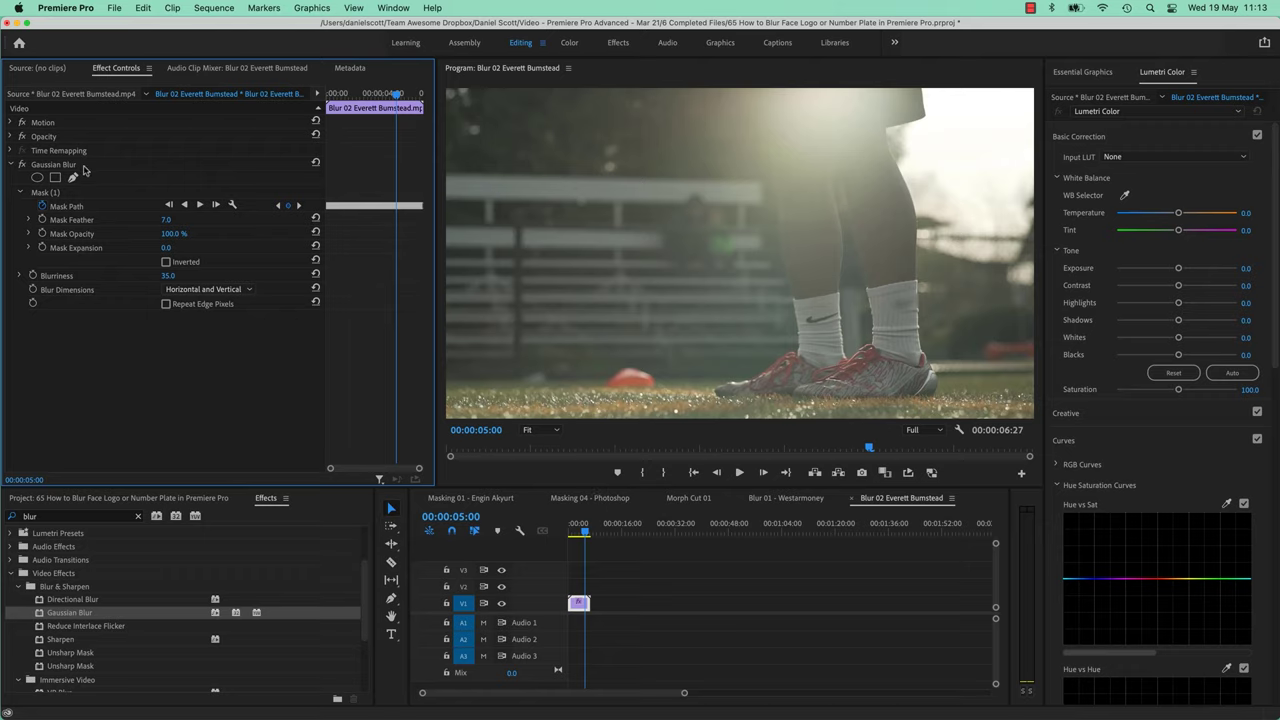
left_click(579, 603)
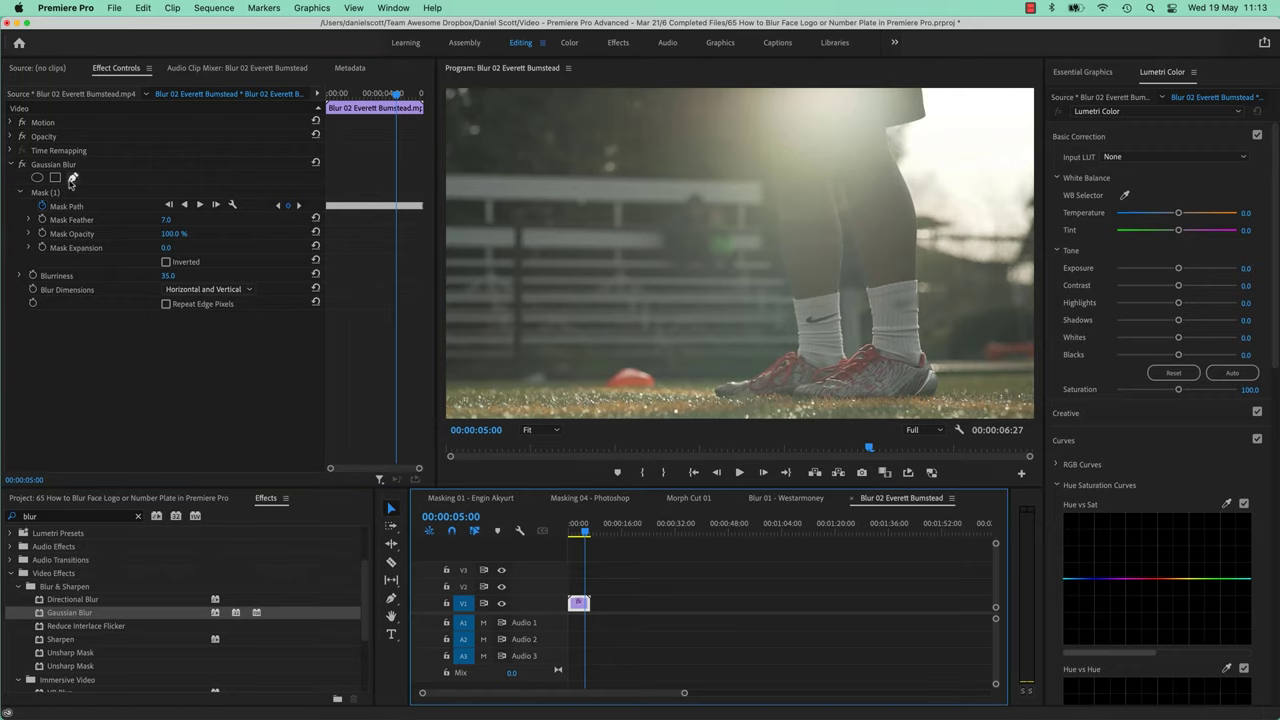
left_click(60, 166)
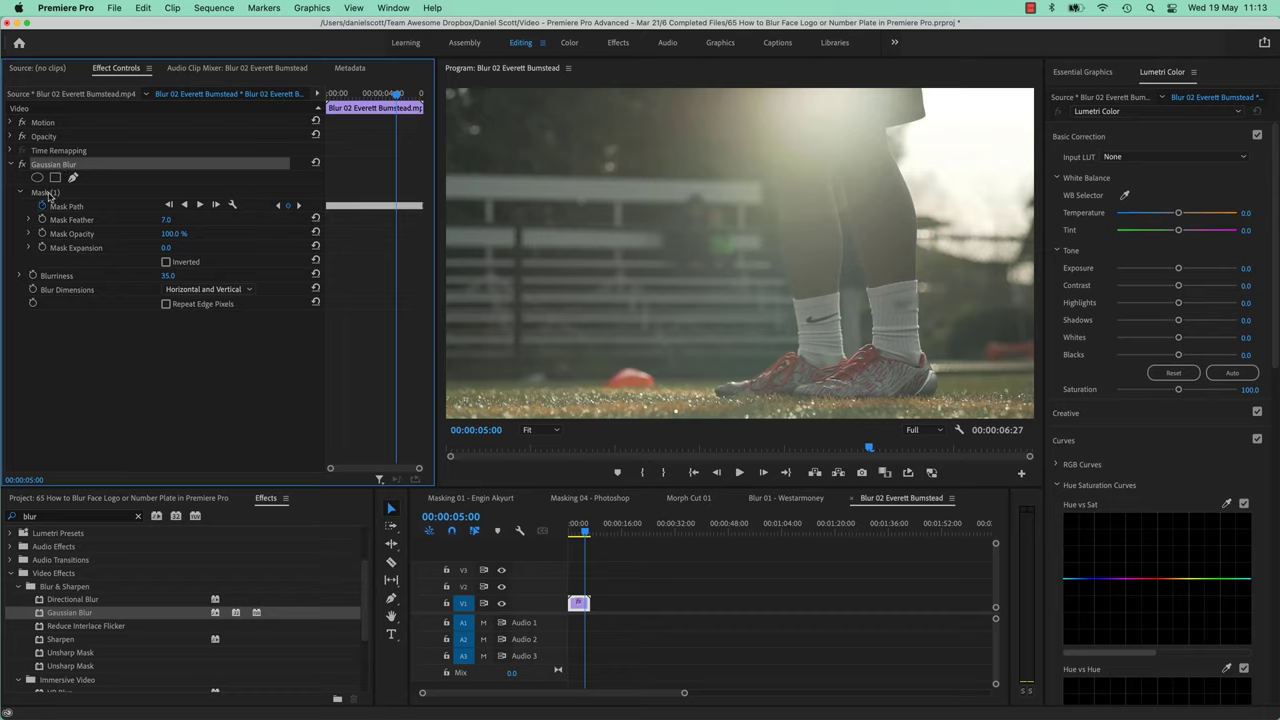
left_click(20, 193)
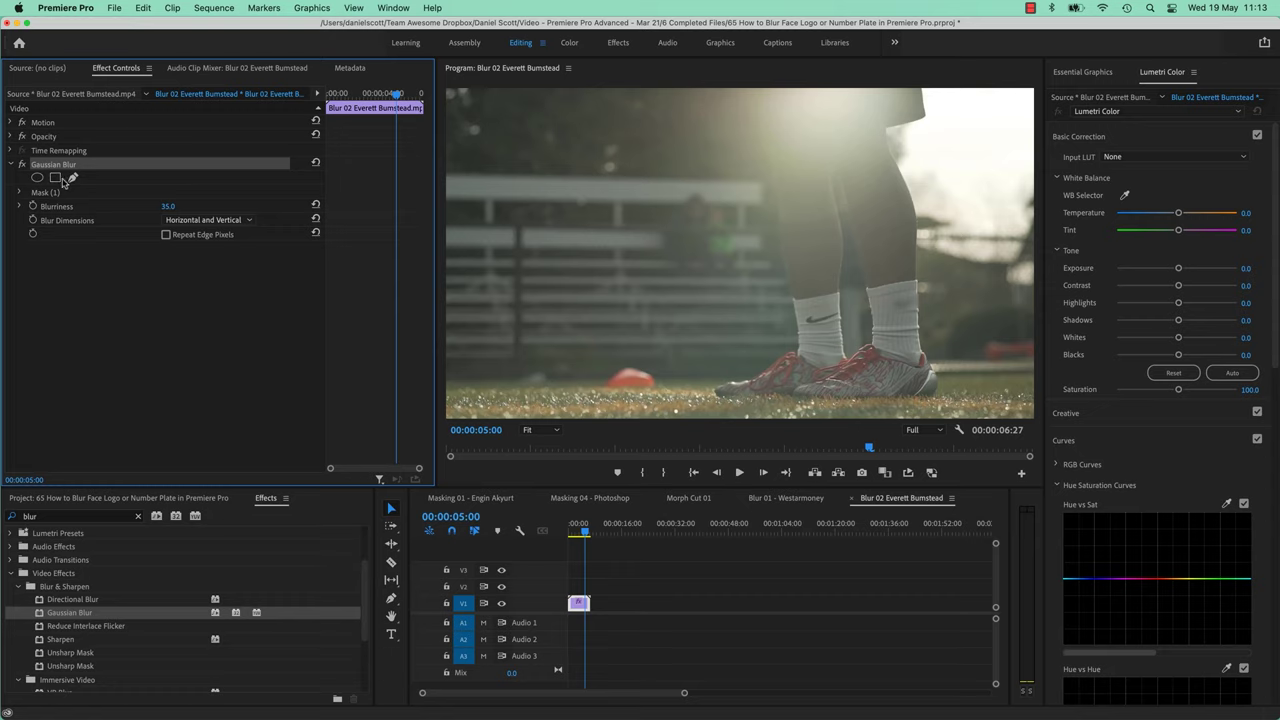
left_click(55, 178)
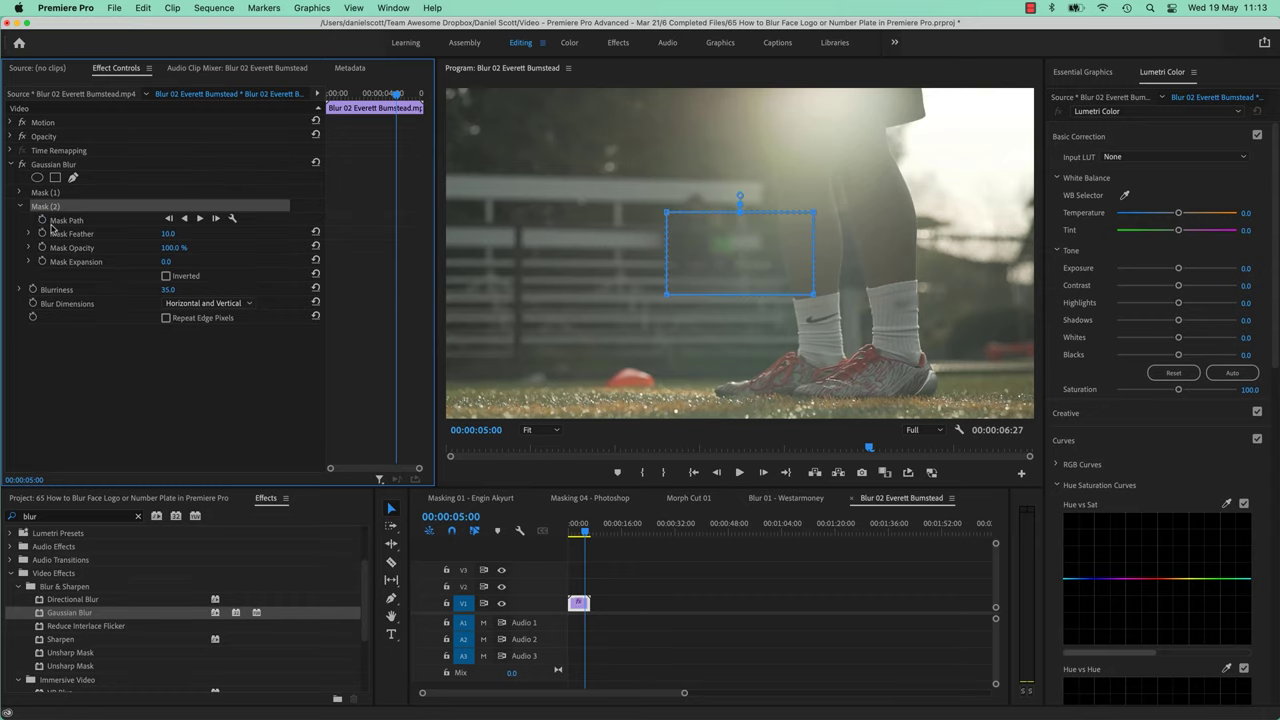
- Move and shrink Mask (2) tightly over the other sock's logo and set its feather to 15
left_click_drag(742, 239, 777, 275)
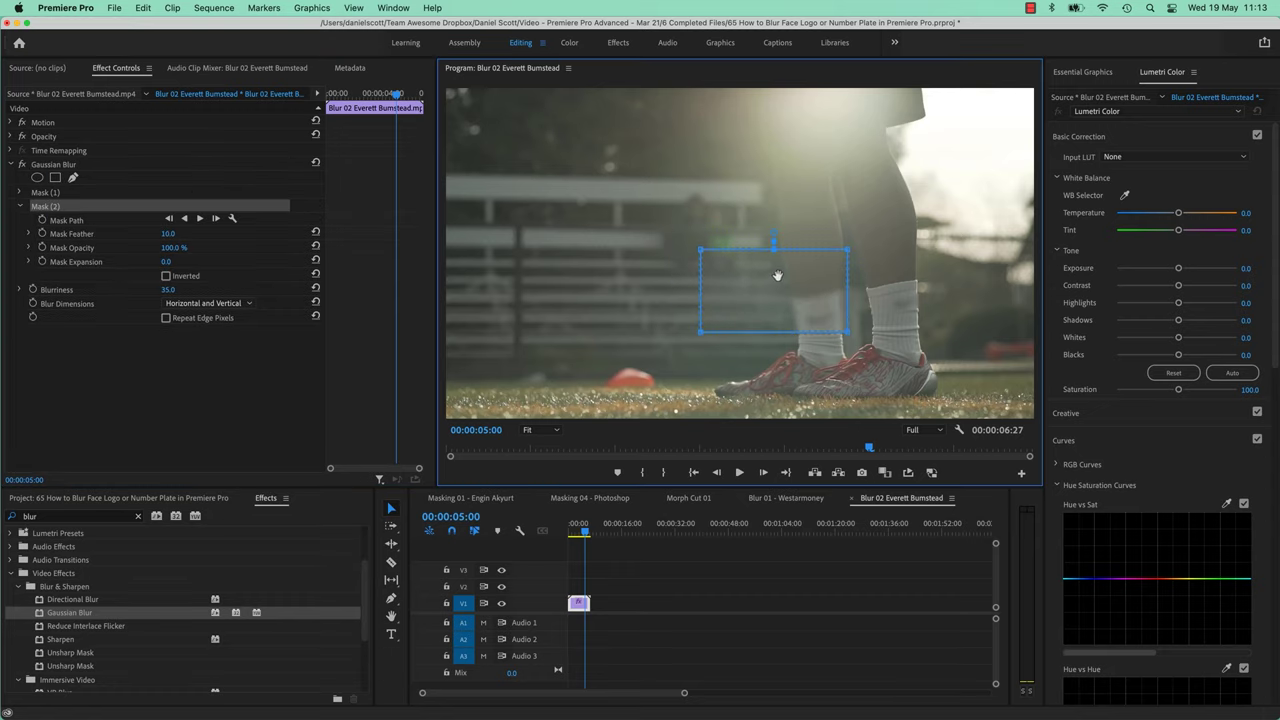
left_click_drag(701, 250, 842, 300)
left_click_drag(586, 534, 597, 510)
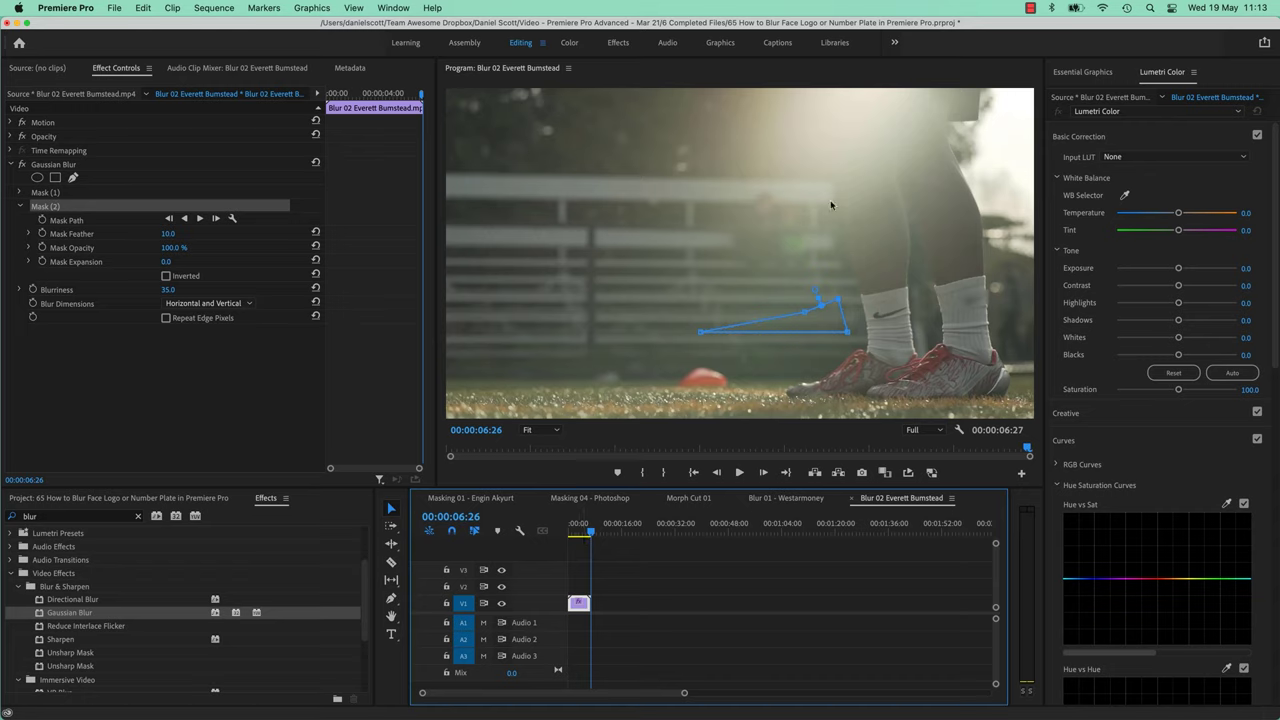
left_click_drag(826, 320, 911, 324)
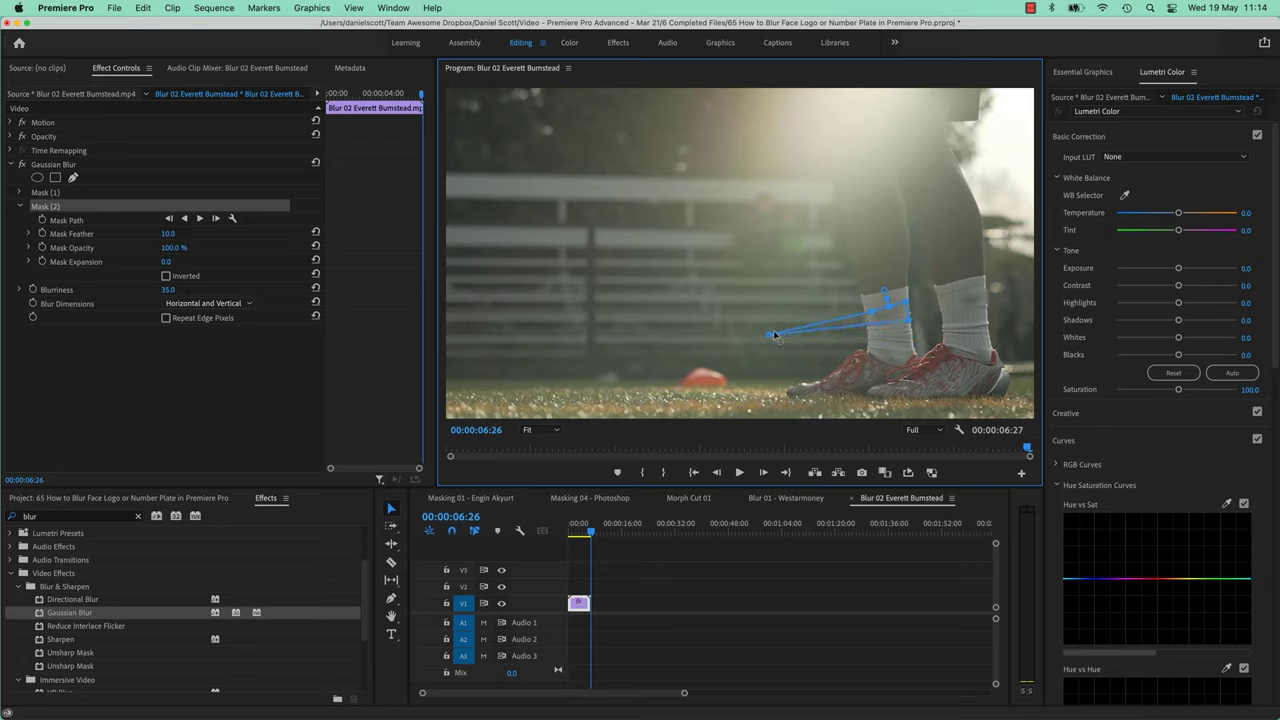
left_click_drag(776, 337, 871, 324)
left_click(168, 236)
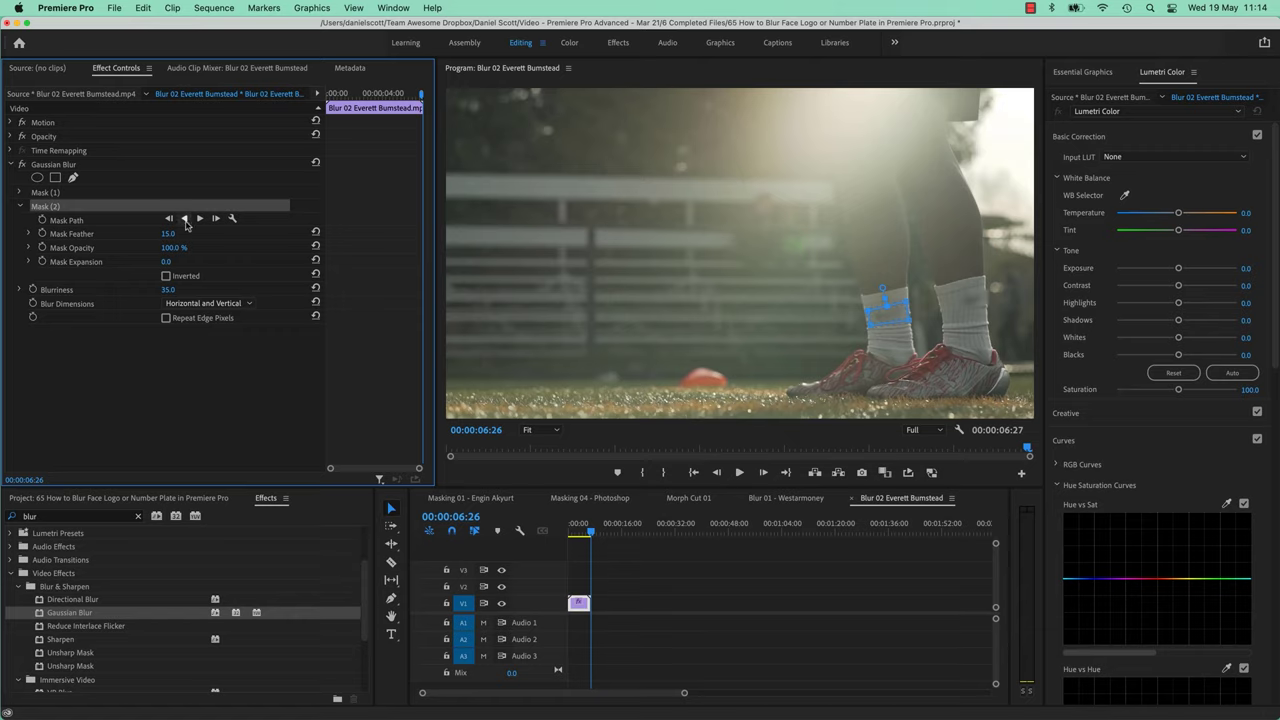
- Track Mask (2) forward, check it frame by frame back to frame 4, and maximize Effect Controls
left_click(184, 218)
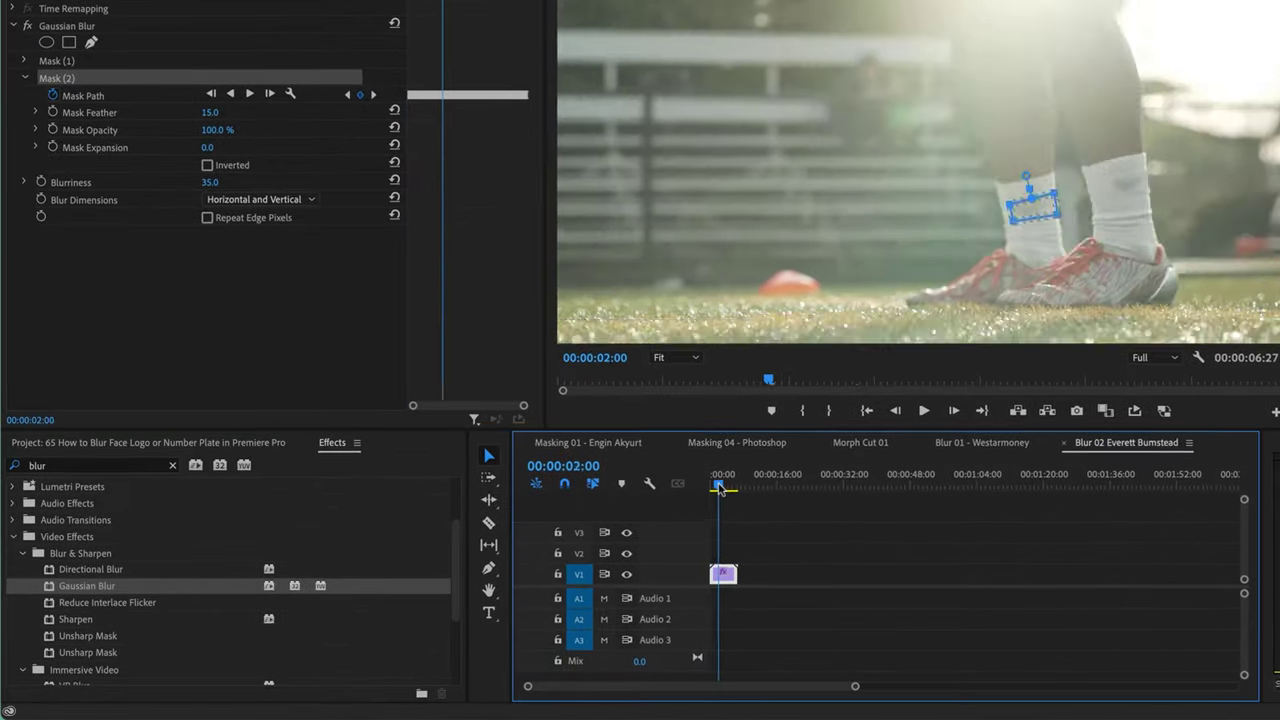
left_click_drag(570, 532, 572, 533)
mouse_move(715, 487)
left_mouse_down()
mouse_move(735, 494)
mouse_move(713, 490)
left_mouse_up()
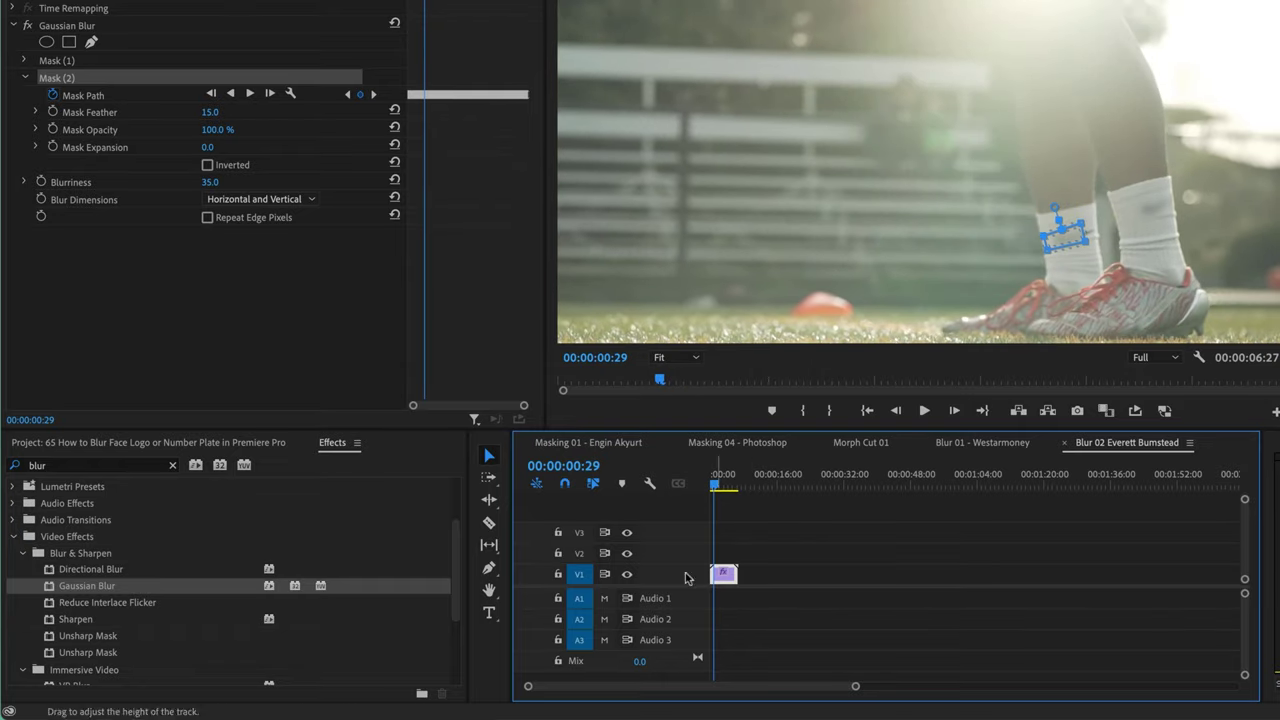
key("Left")
key("Left")
key("Left")
key("Left")
key("Left")
key("Left")
key("Left")
key("Left")
key("Left")
key("Left")
key("Left")
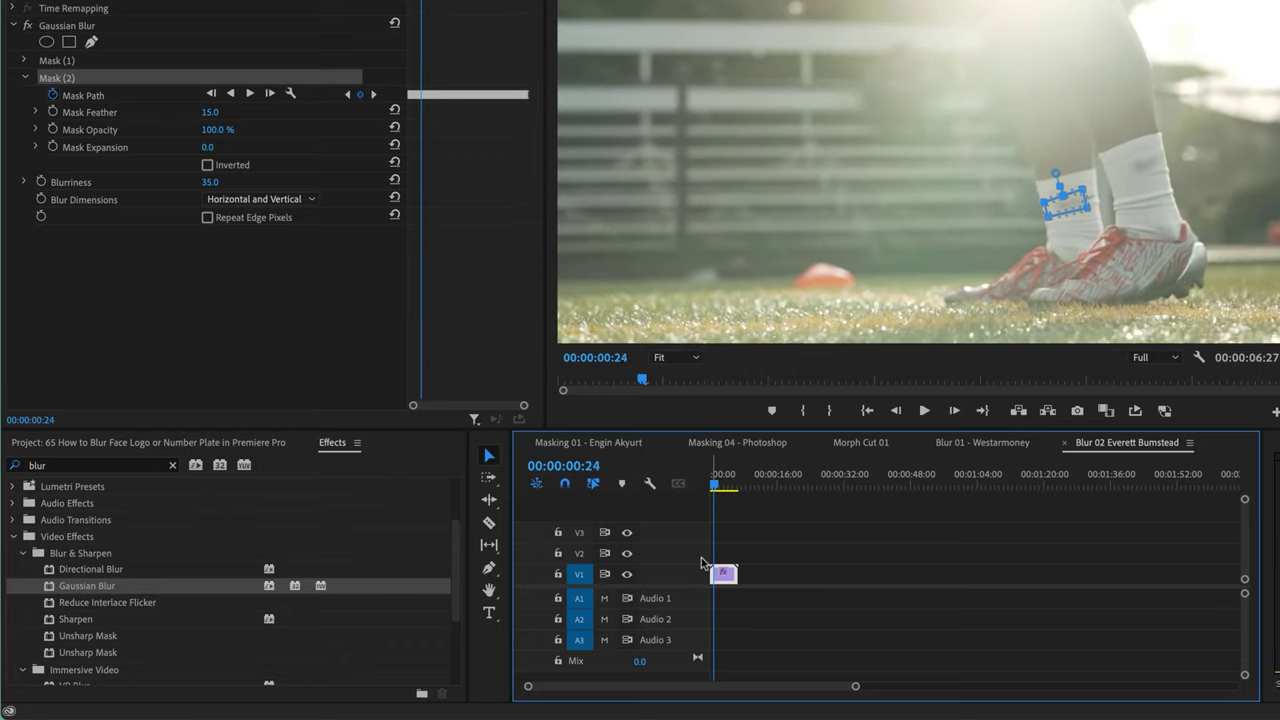
key("Left")
key("Left")
key("Left")
key("Left")
key("Left")
key("Left")
key("Left")
key("Left")
key("Left")
key("Left")
key("Left")
key("Left")
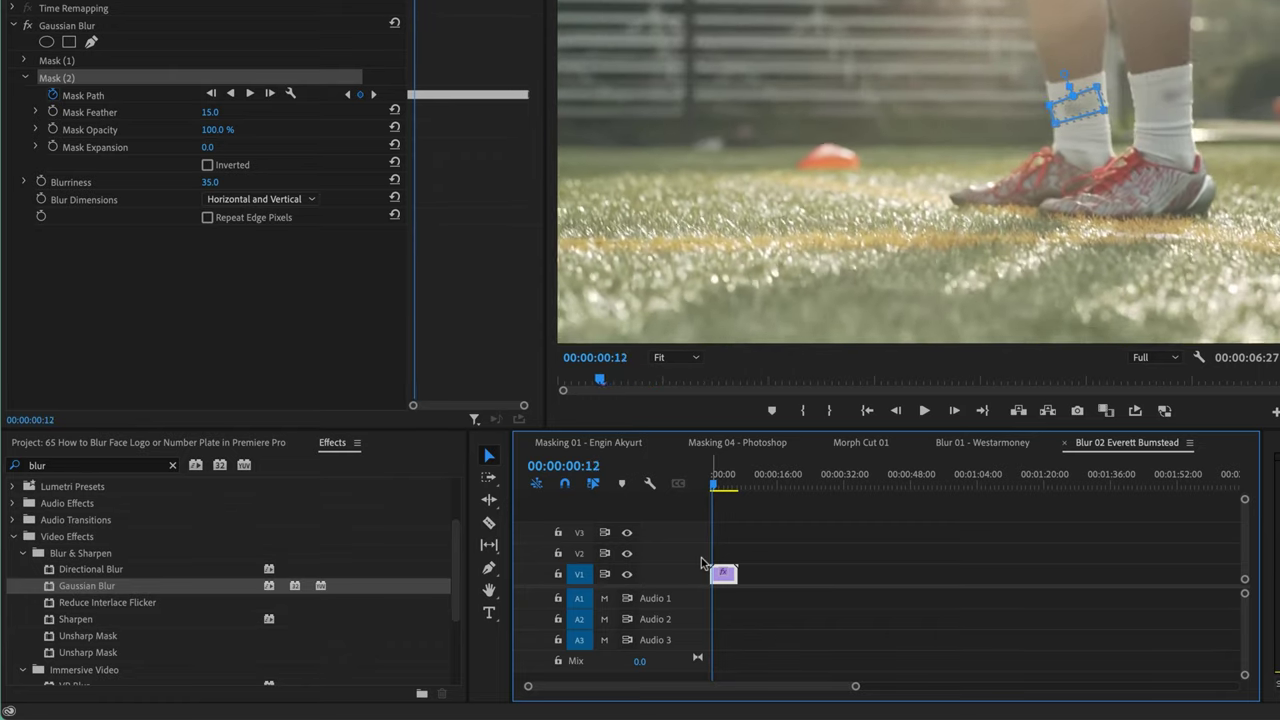
key("Left")
key("Left")
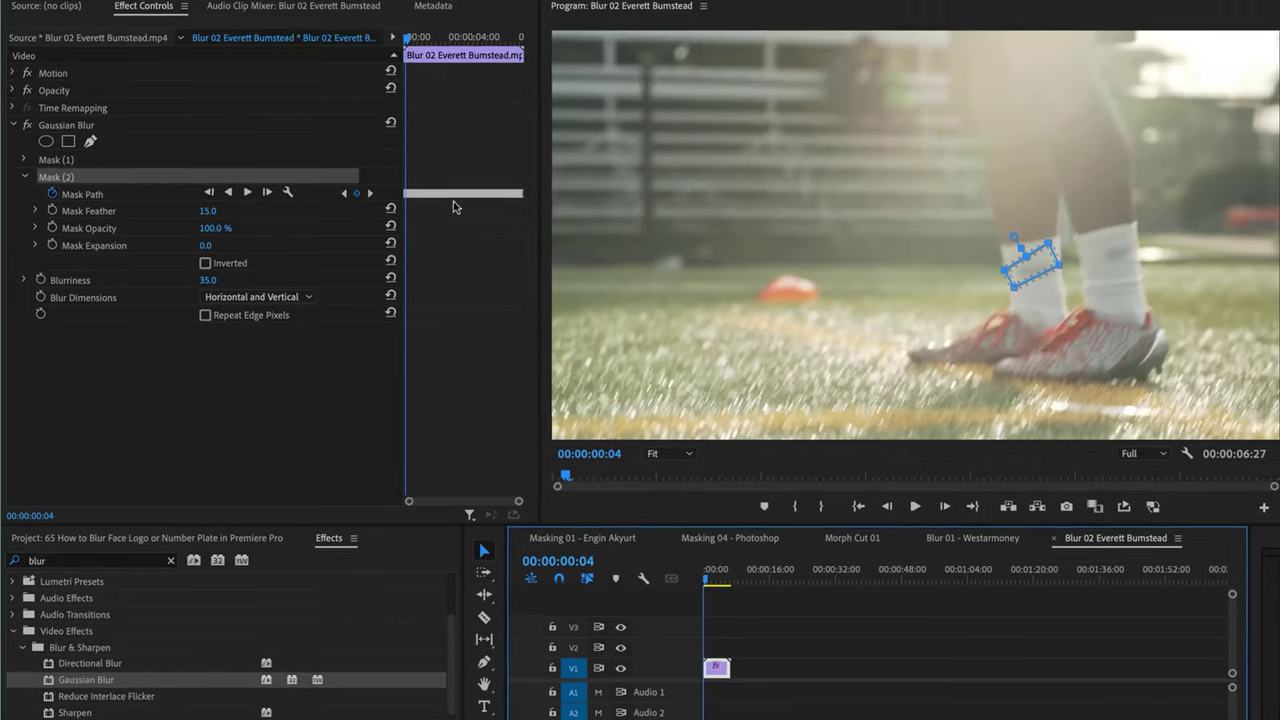
key("grave")
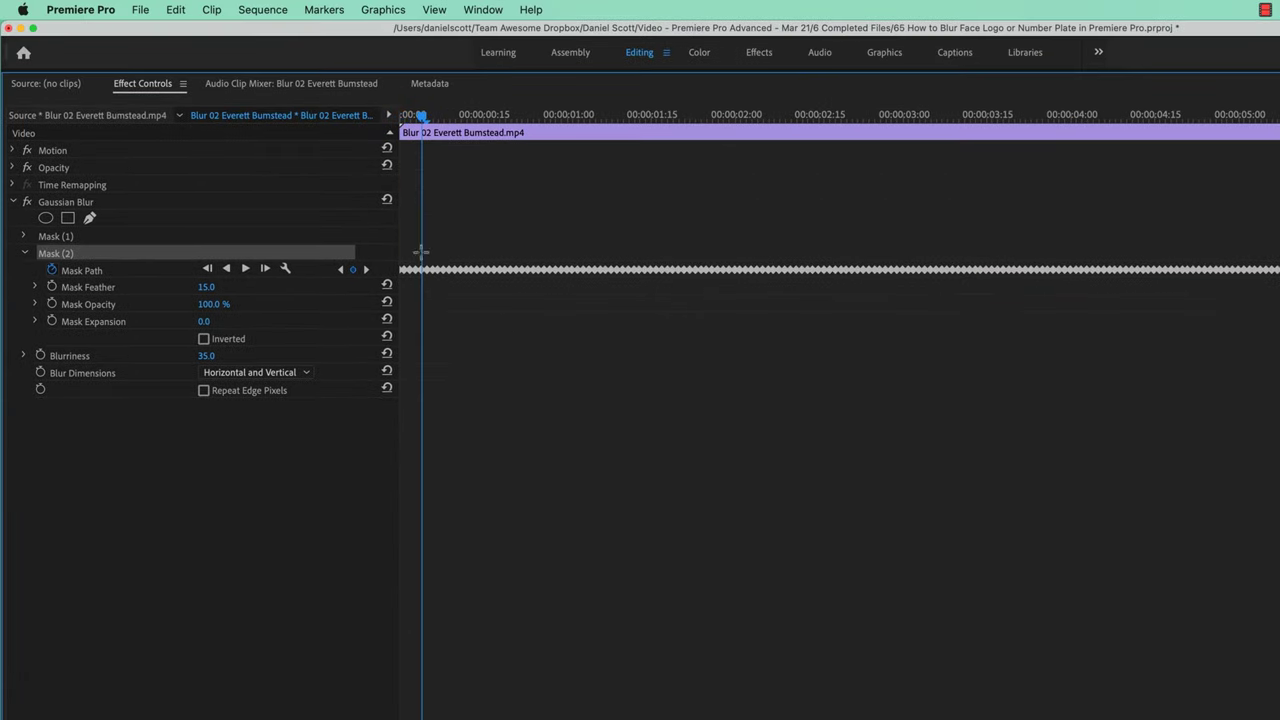
- Select the opening Mask Path keyframes and, at frame 0, drag the mask off the shin onto the sock
left_click_drag(421, 252, 383, 302)
key("grave")
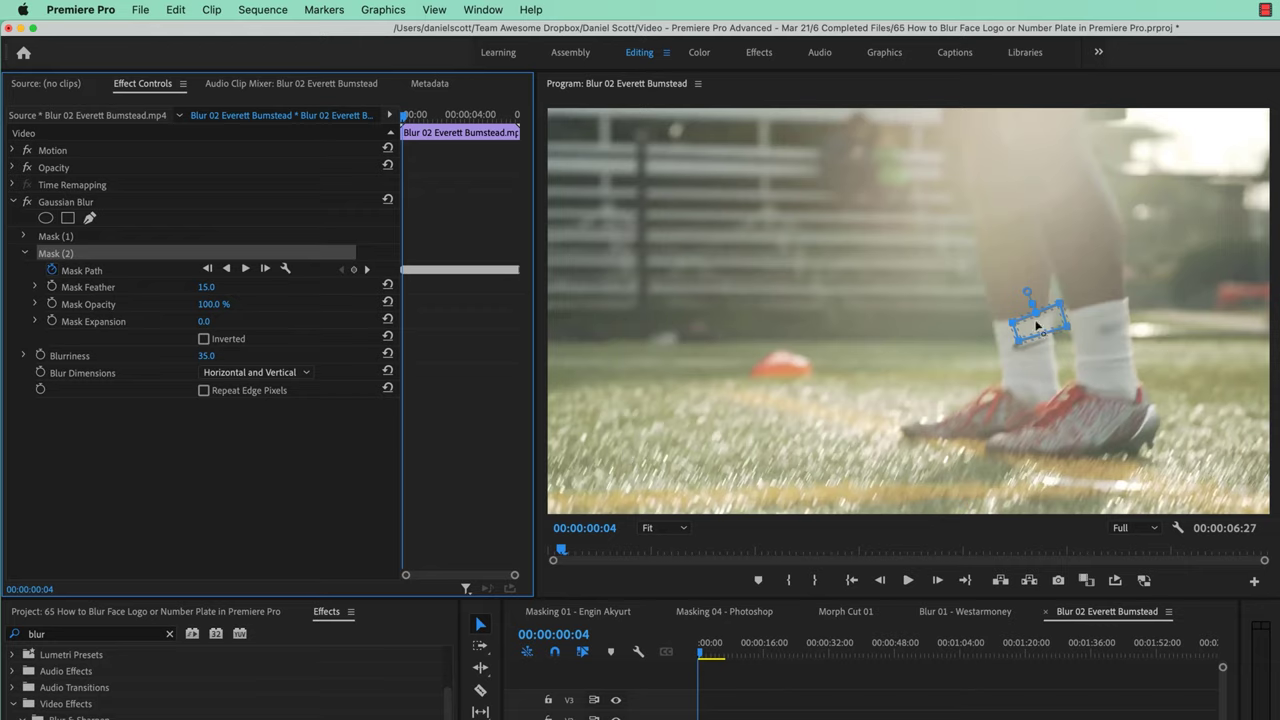
left_click_drag(1048, 320, 1042, 336)
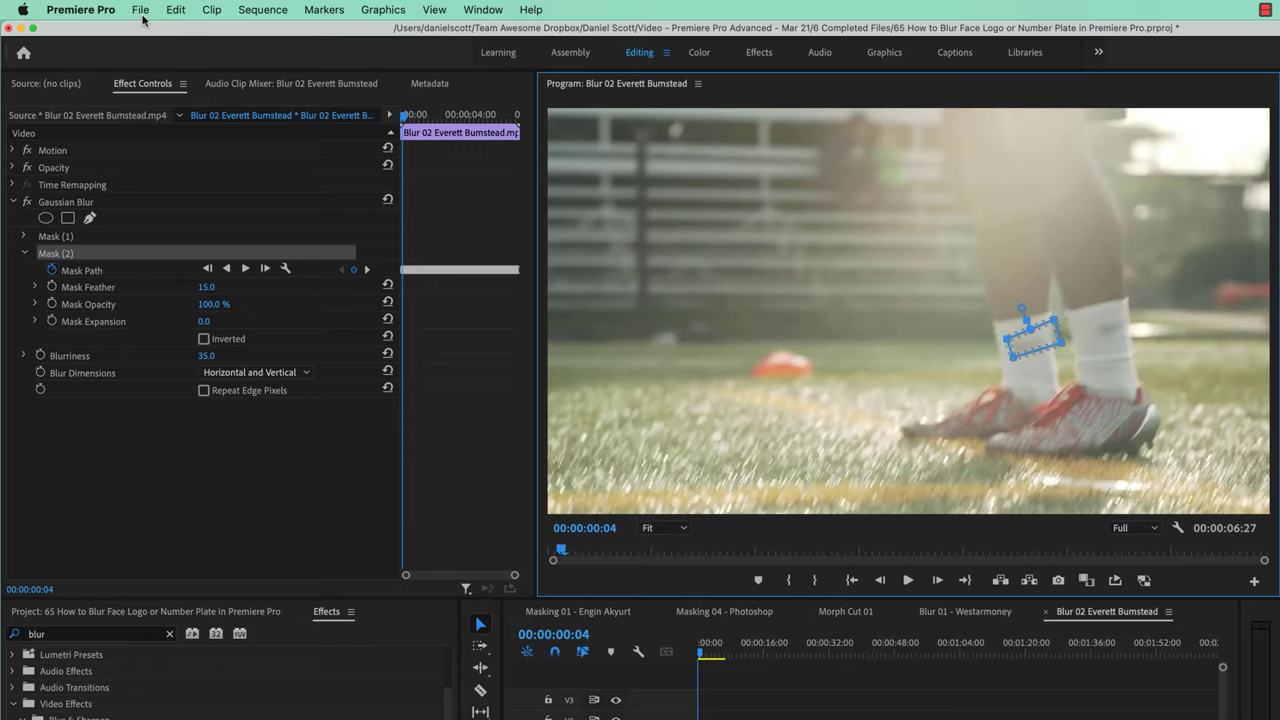
left_click(403, 117)
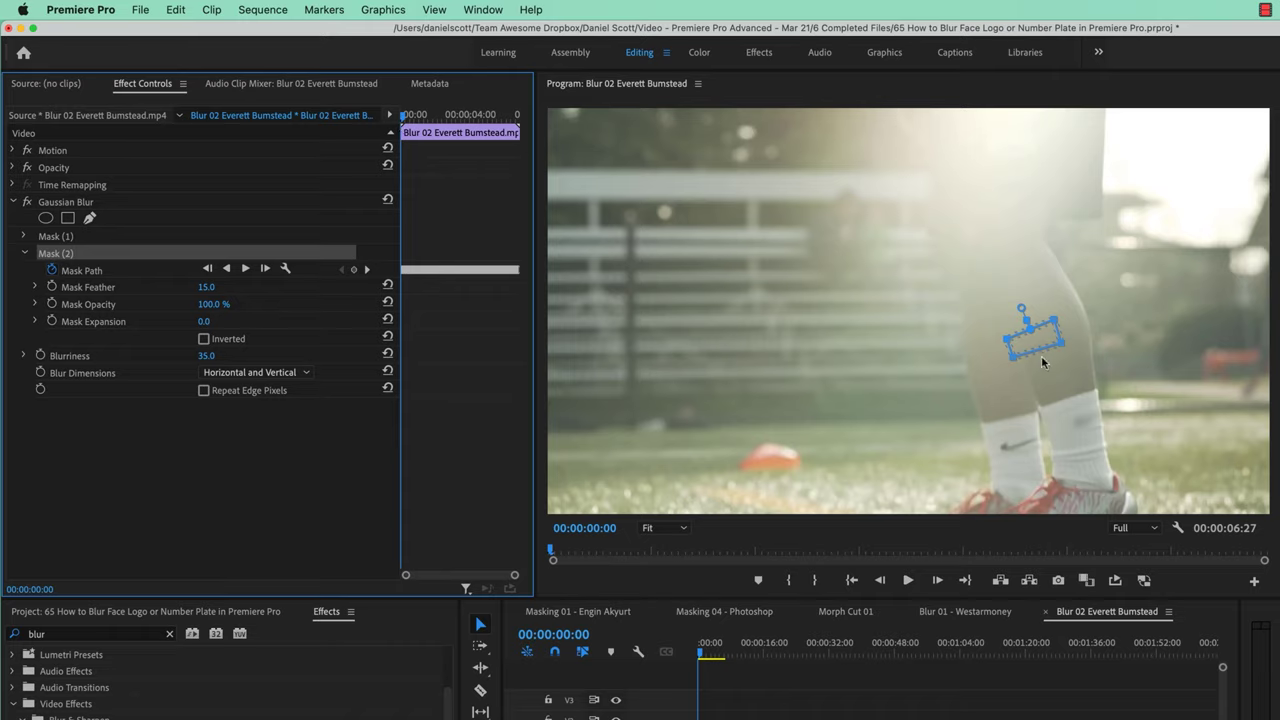
left_click_drag(1033, 338, 1022, 441)
key("grave")
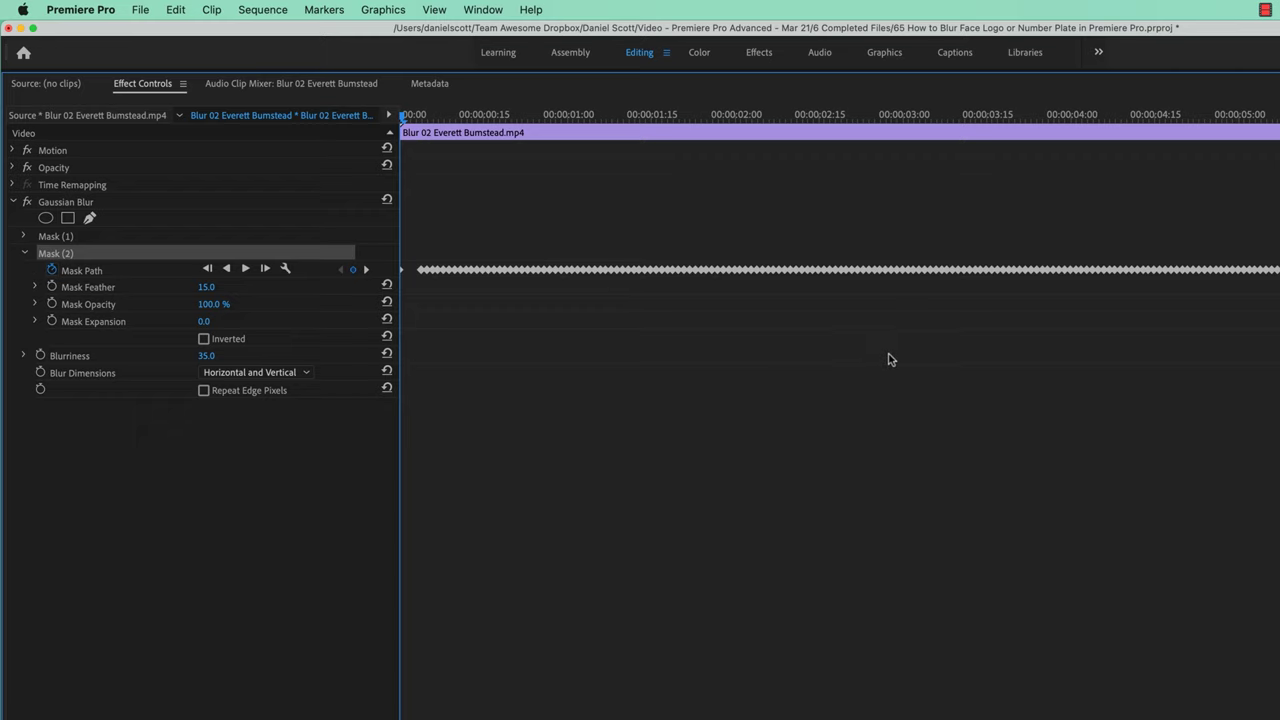
key("grave")
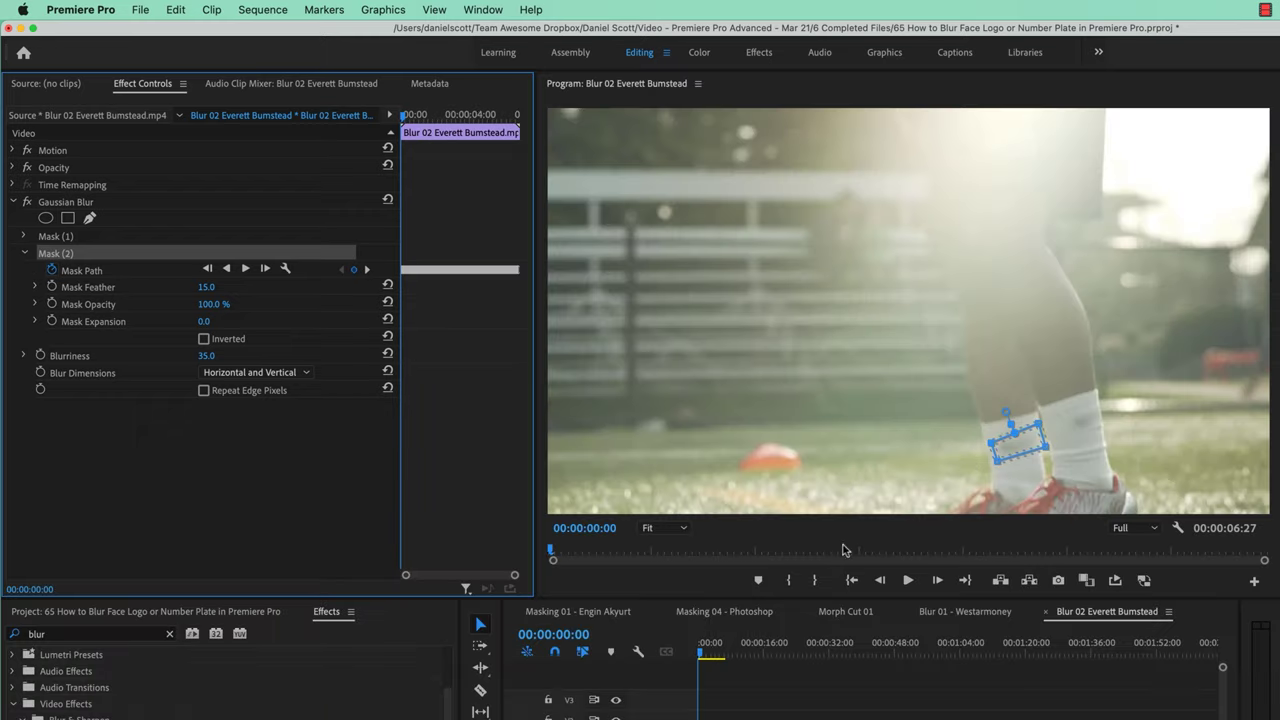
- Magnify the preview to 200% around the socks and reposition the mask over the logo
left_click(1046, 428)
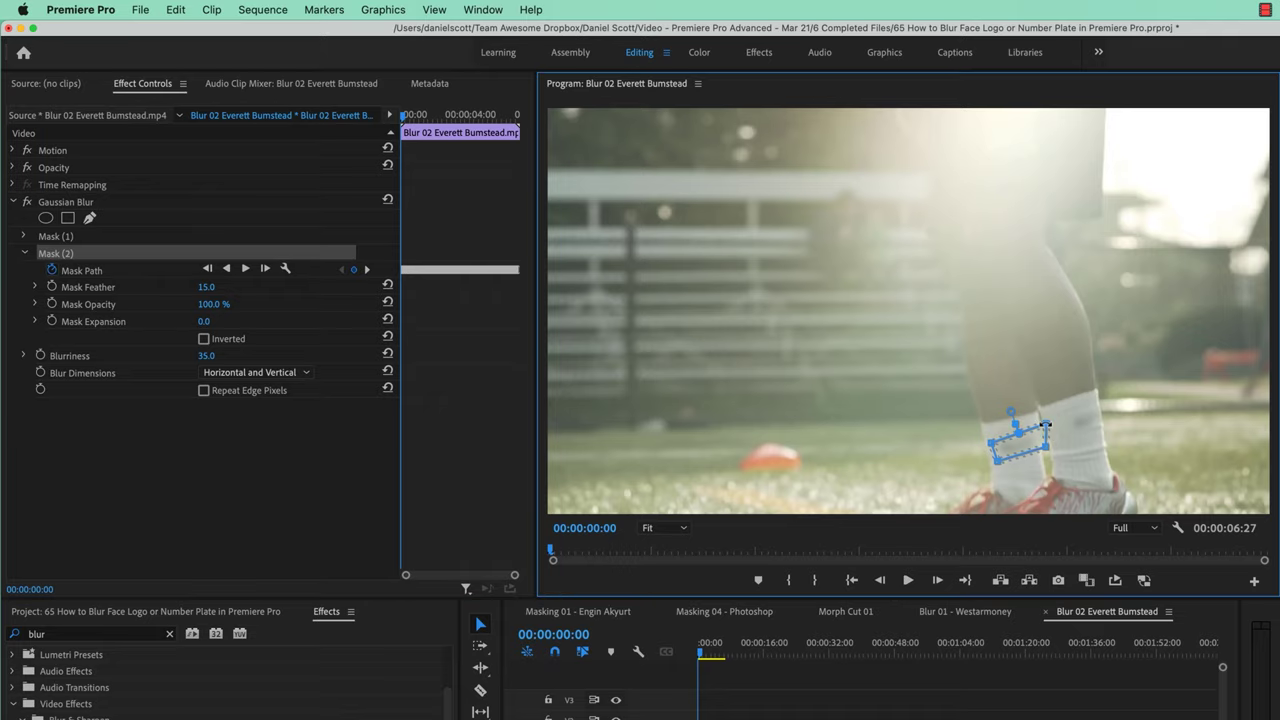
key("=")
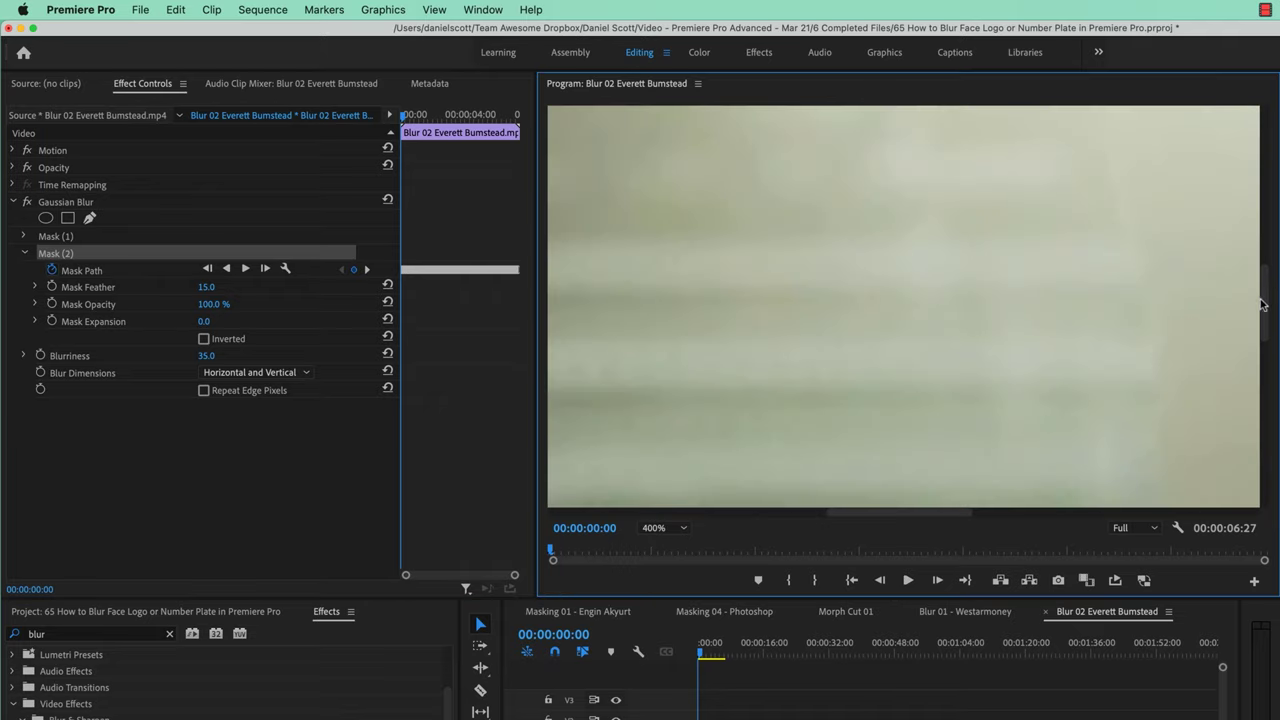
left_click_drag(1141, 358, 620, 255)
key("minus")
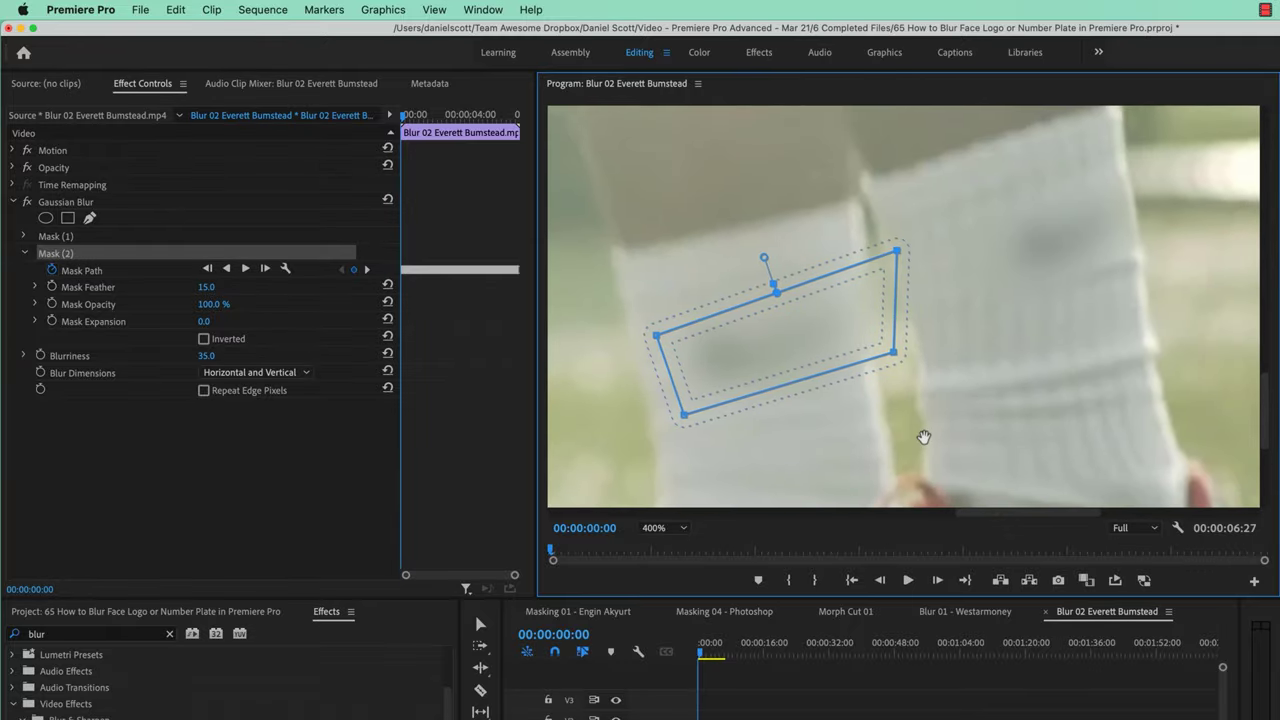
left_click_drag(920, 434, 812, 298)
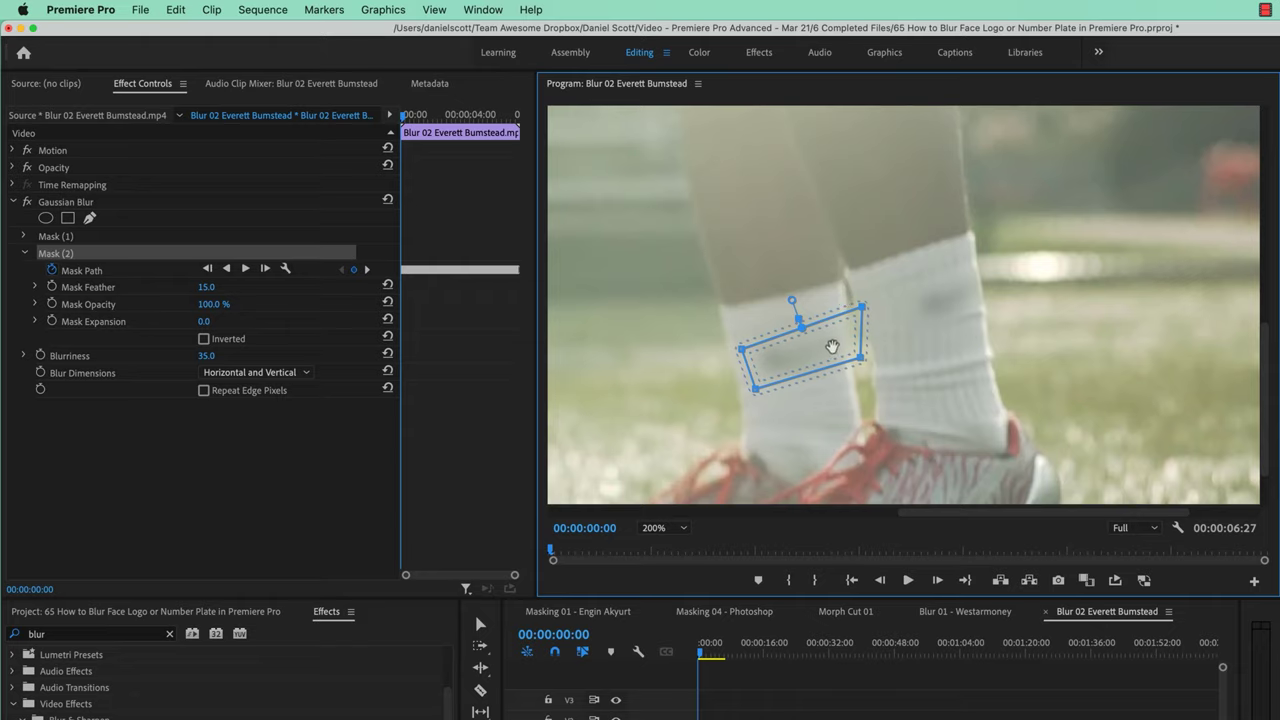
left_click_drag(833, 347, 814, 353)
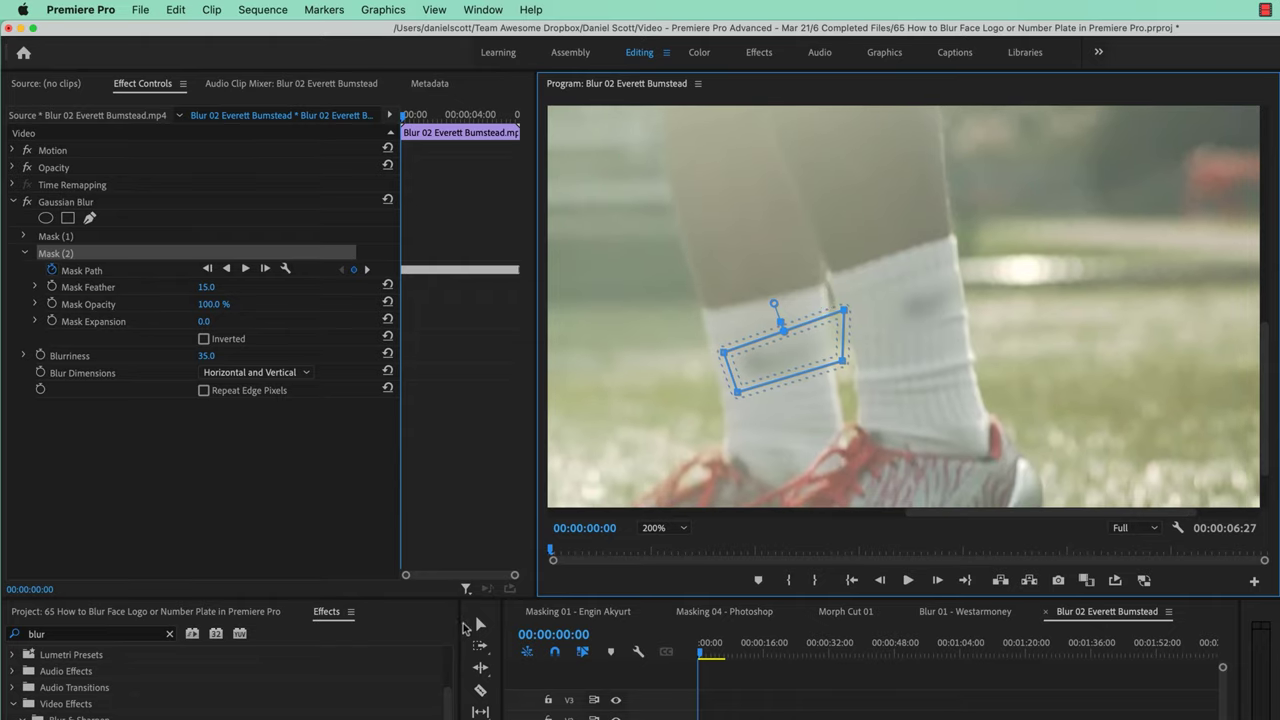
left_click(480, 624)
left_click_drag(789, 362, 787, 360)
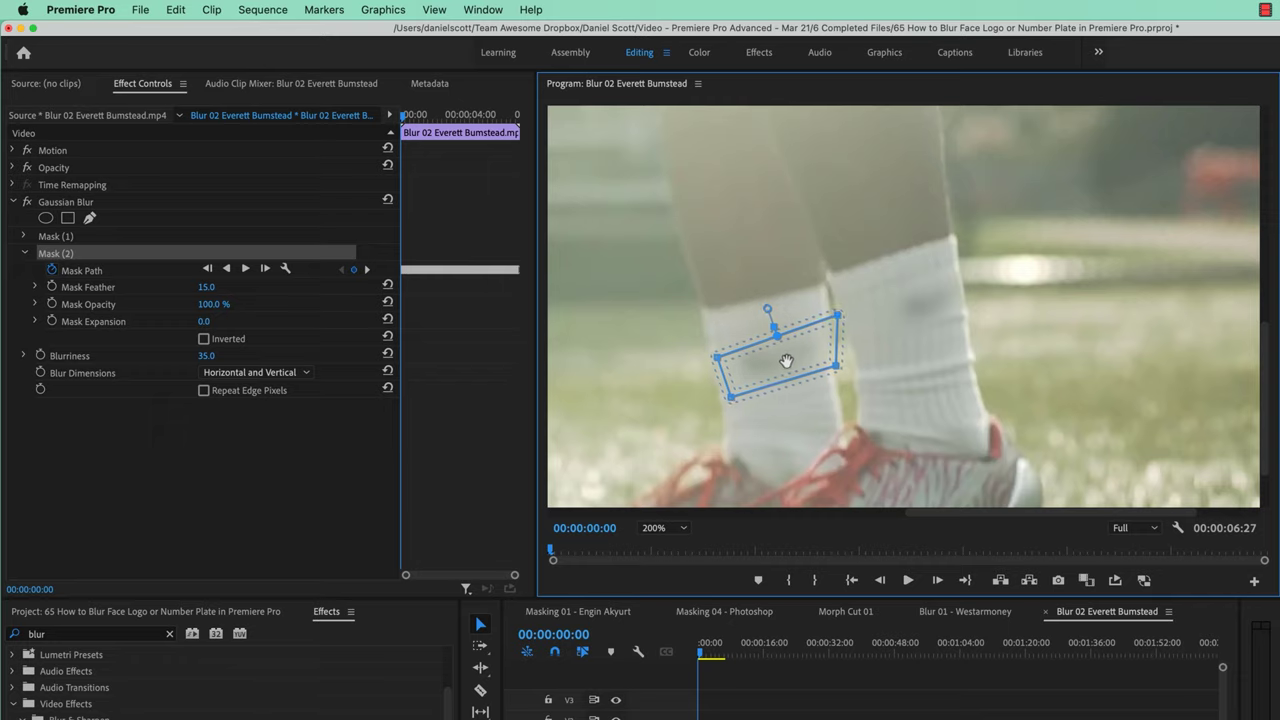
- Step forward frame by frame, realigning the mask over the sock logo on each frame
key("Right")
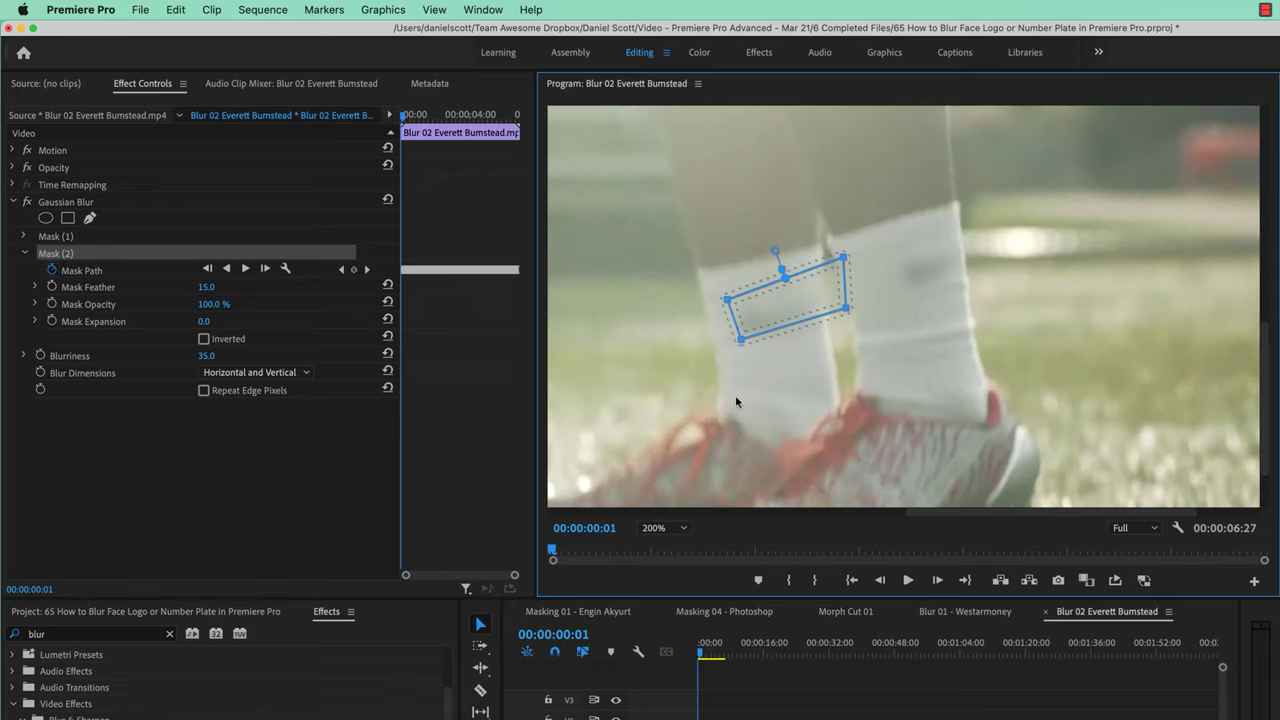
mouse_move(798, 295)
left_mouse_down()
mouse_move(780, 294)
mouse_move(803, 266)
mouse_move(794, 280)
left_mouse_up()
key("Right")
key("Right")
left_click_drag(808, 188, 800, 192)
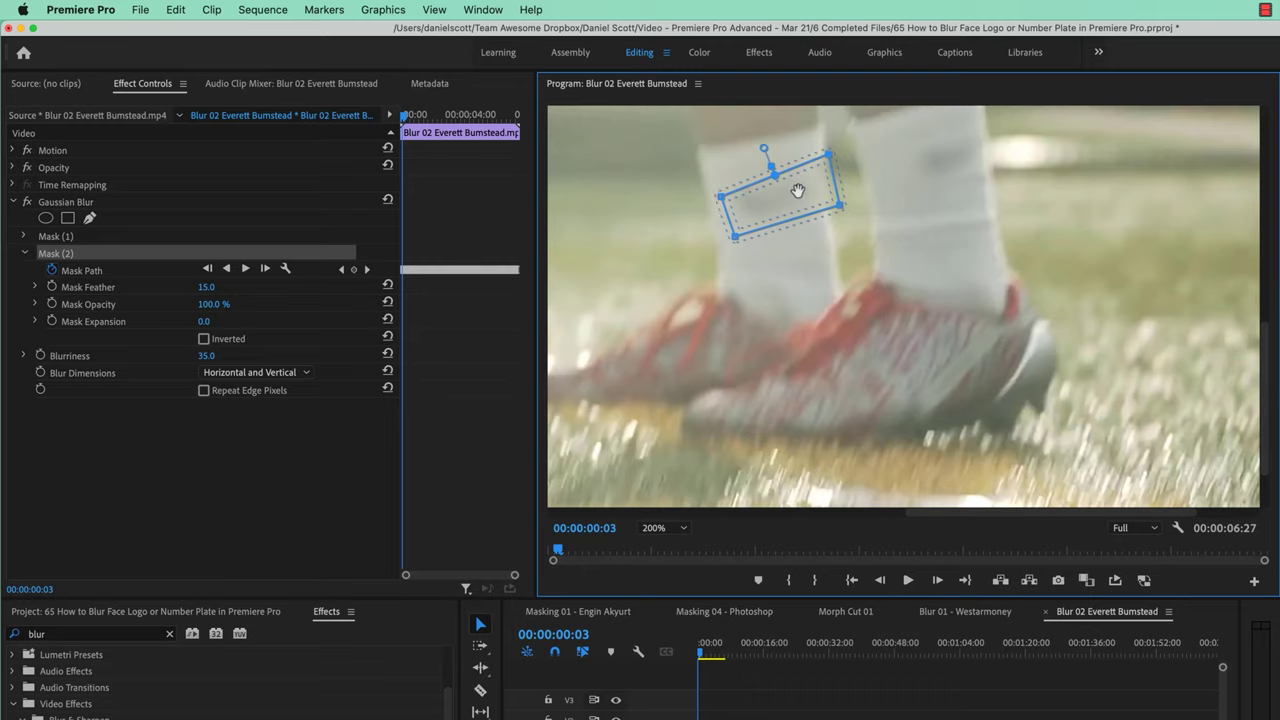
key("Right")
left_click_drag(816, 128, 806, 140)
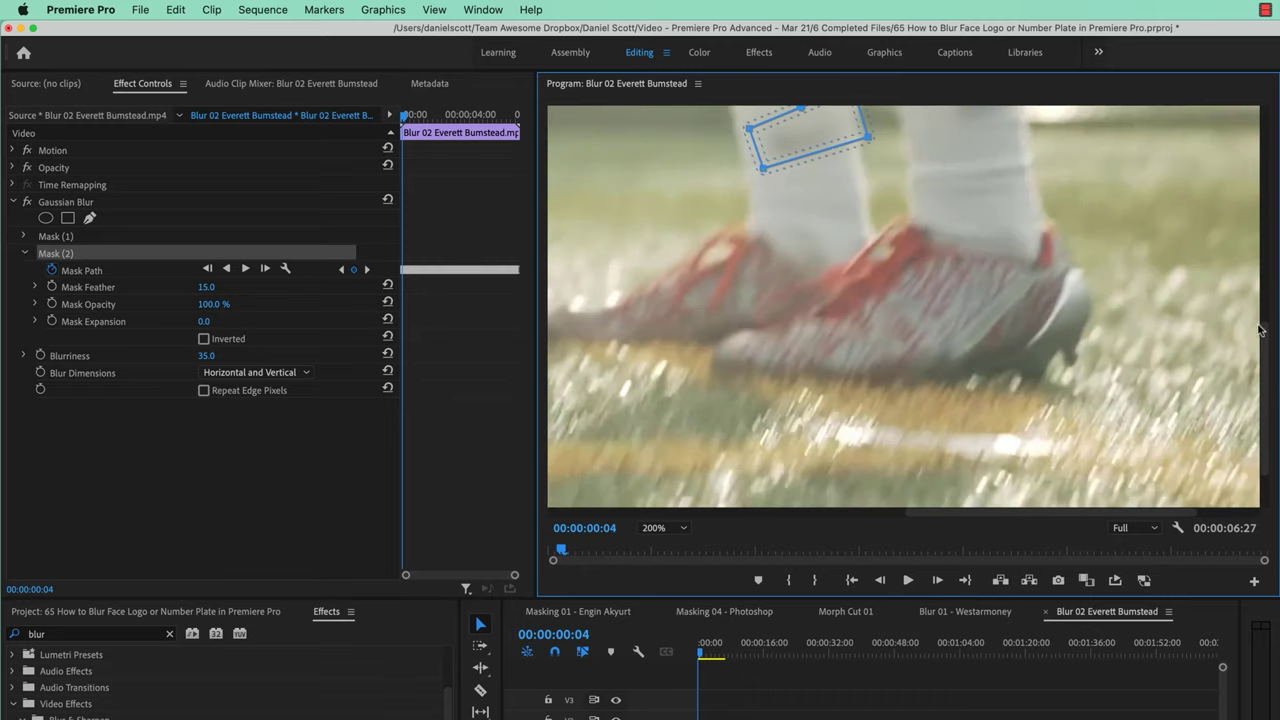
left_click_drag(1262, 332, 1256, 302)
key("Right")
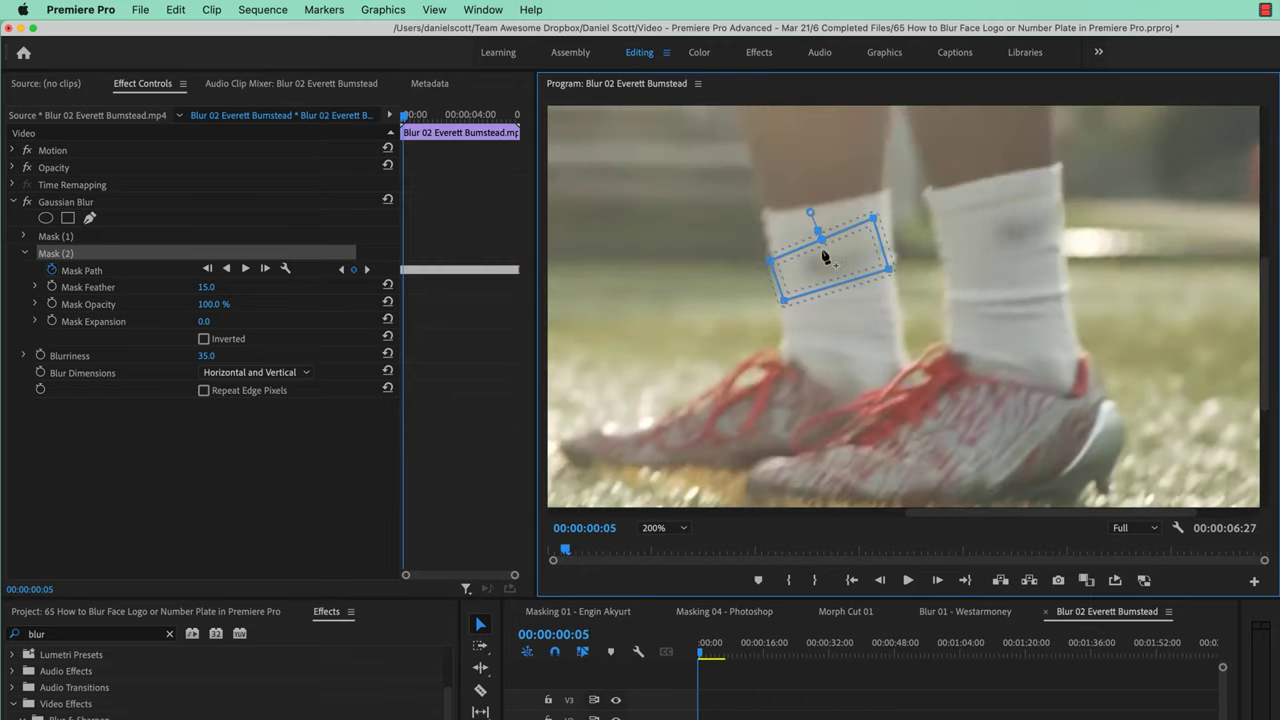
left_click_drag(823, 251, 890, 233)
key("Right")
key("Right")
key("Right")
key("Right")
key("Right")
key("Right")
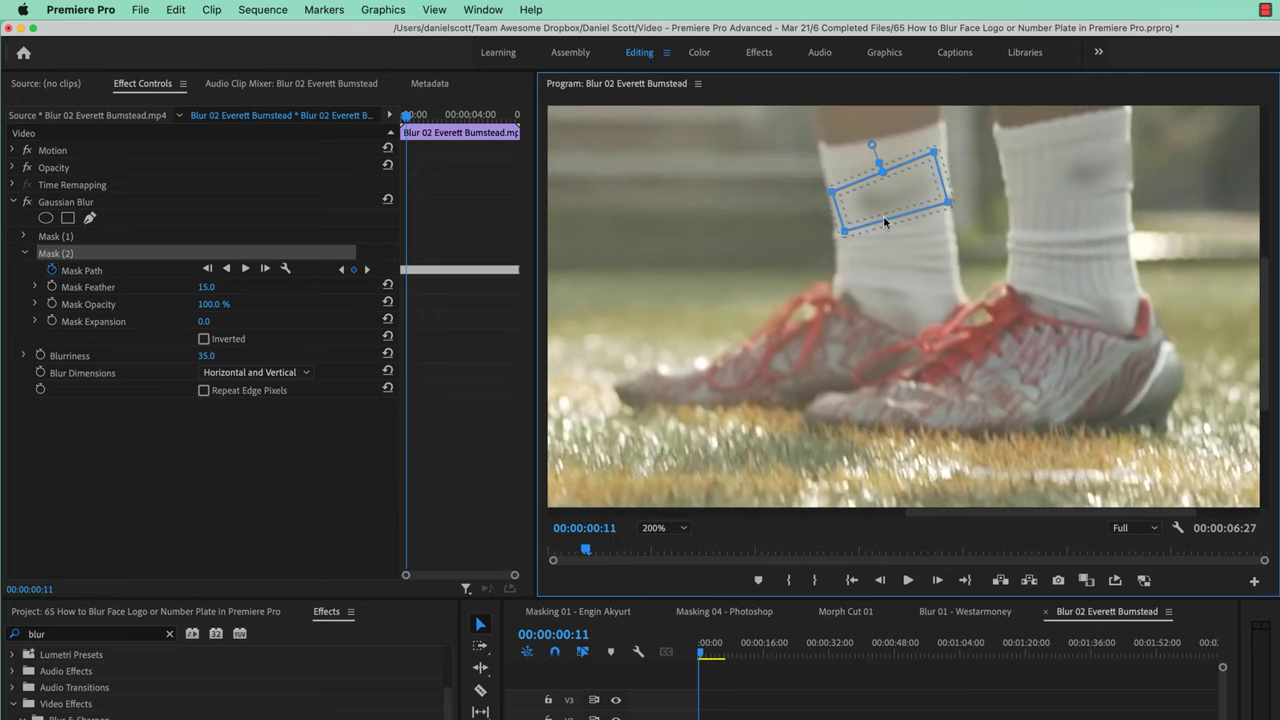
key("Right")
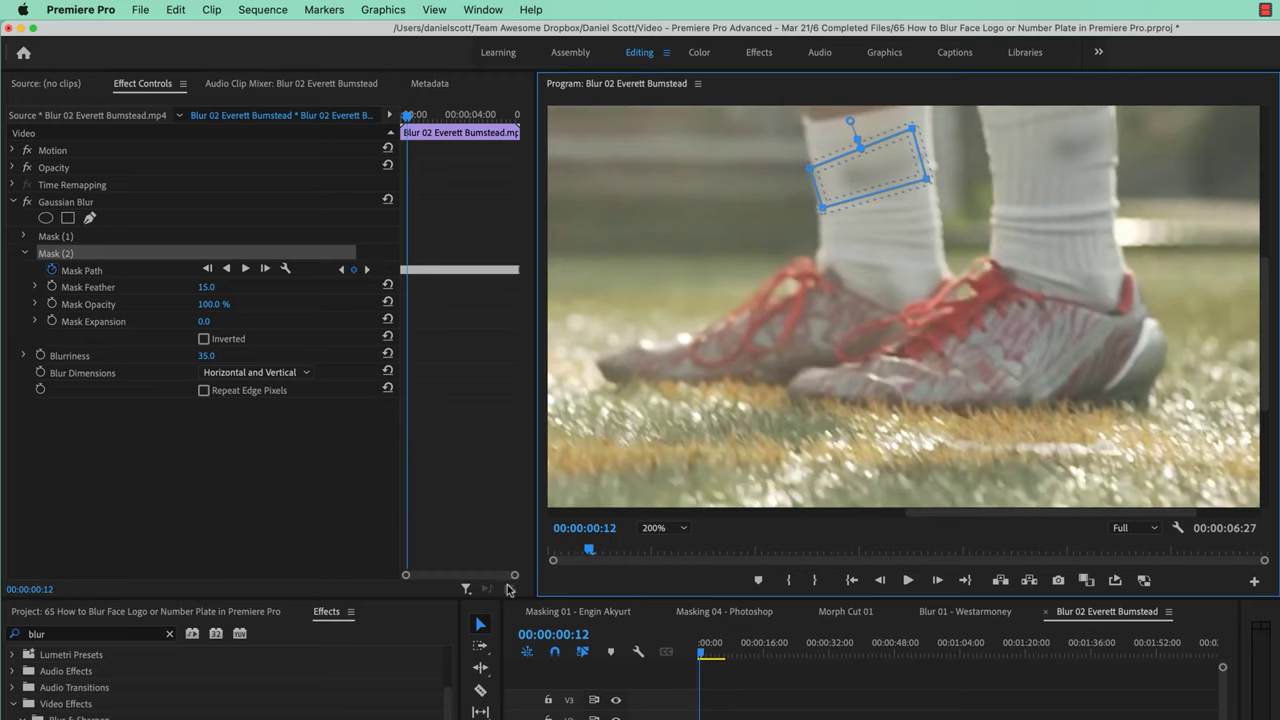
- Inspect the Mask Path keyframes in Effect Controls and return to the clip's first frame
left_click(476, 483)
key("equal")
key("equal")
key("equal")
key("equal")
key("equal")
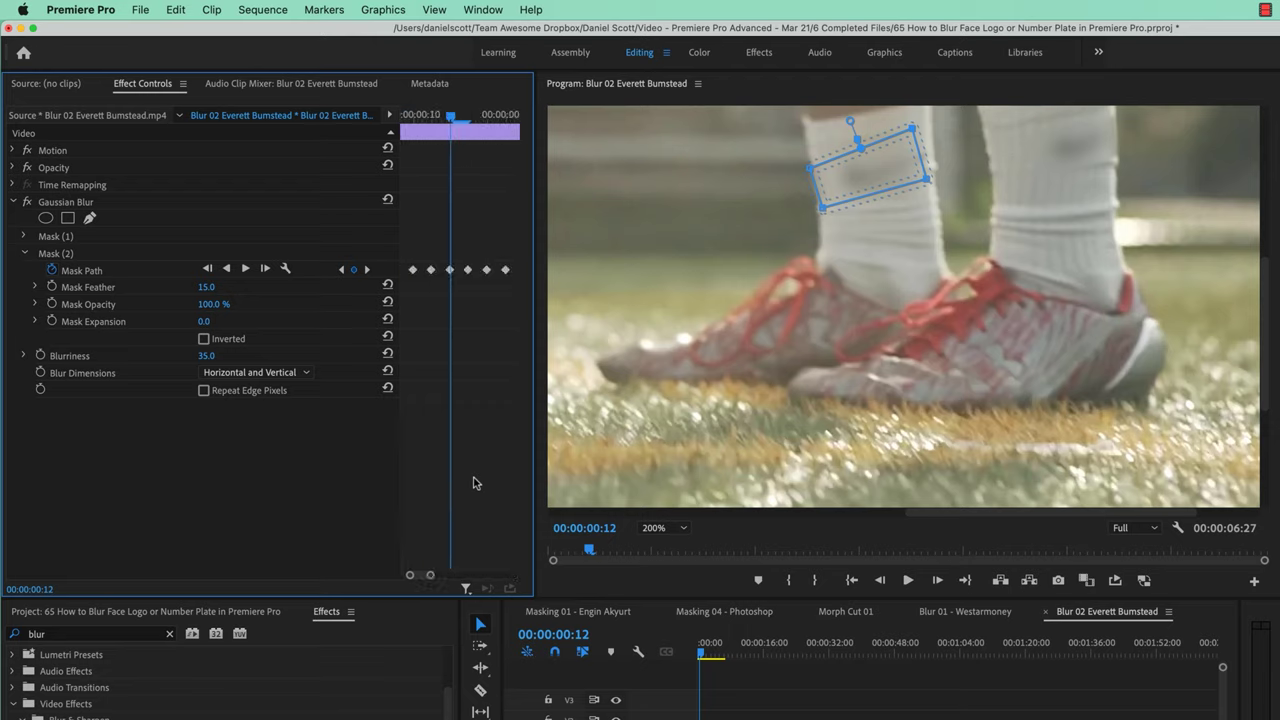
key("minus")
key("minus")
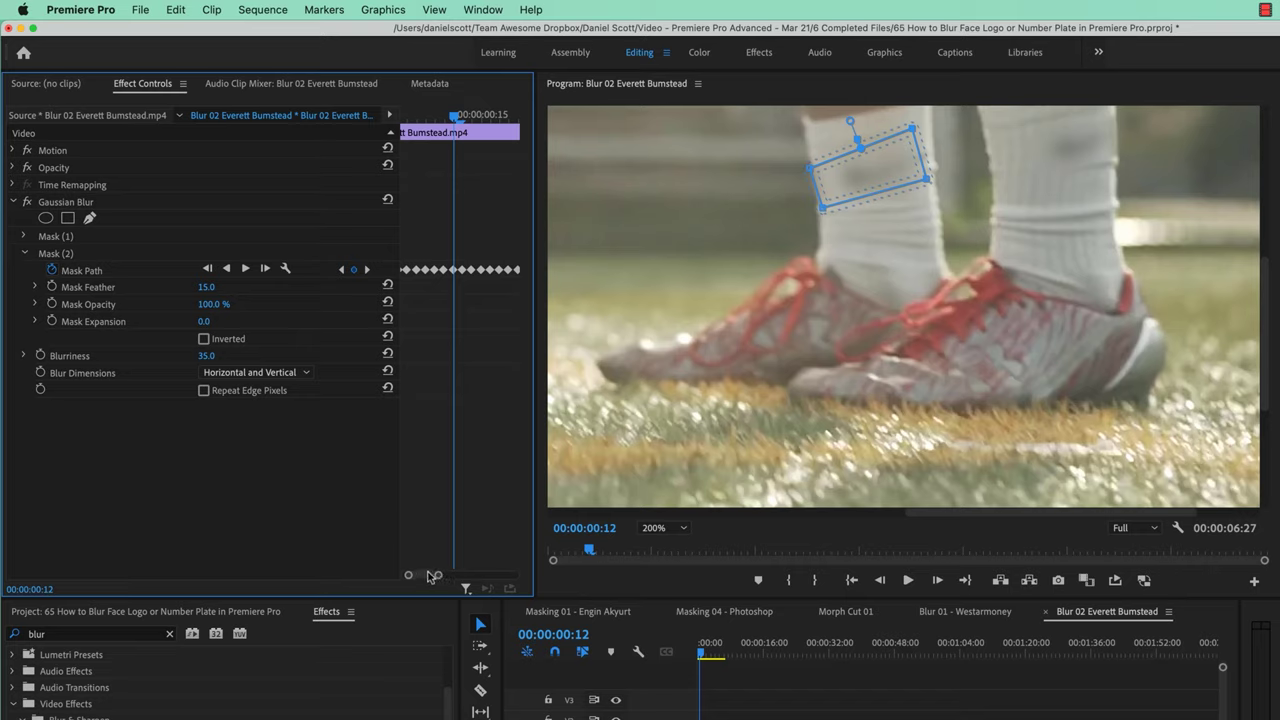
mouse_move(432, 577)
left_mouse_down()
mouse_move(410, 578)
mouse_move(440, 578)
left_mouse_up()
left_click_drag(712, 642, 641, 651)
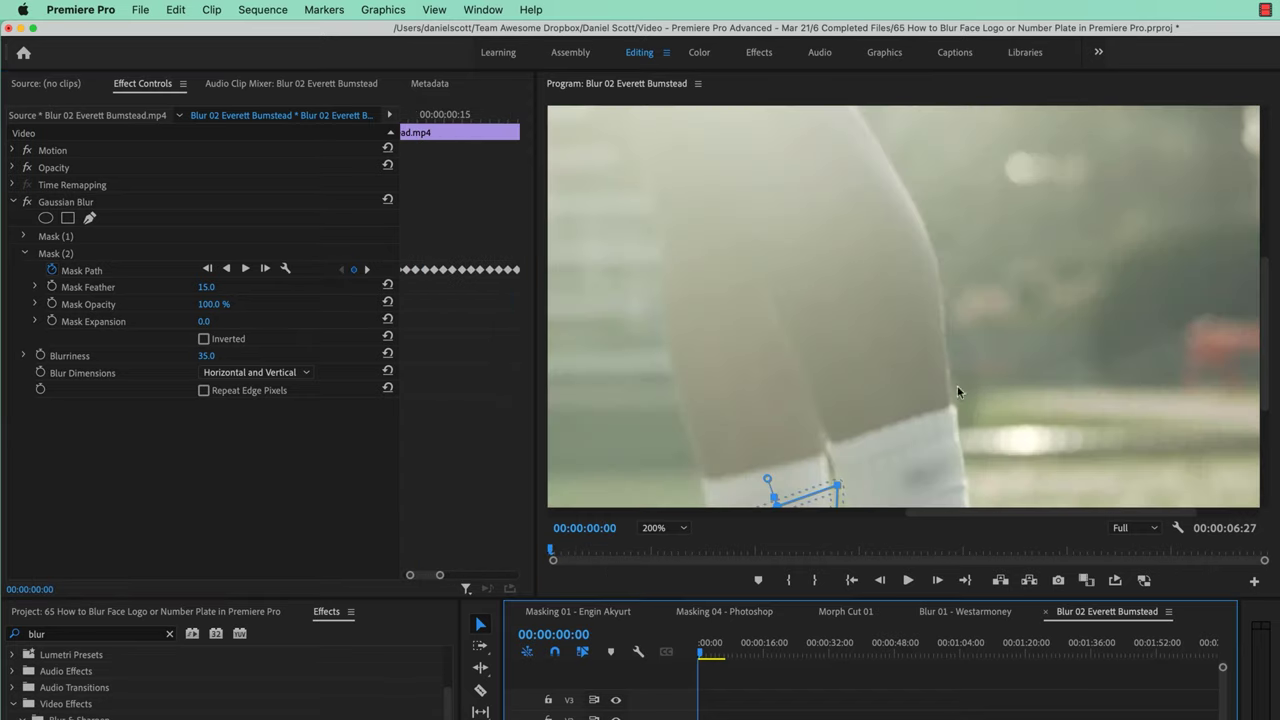
- Jump to frame 0, fit the preview, and play and scrub to check the mask follows the ankle
type("0")
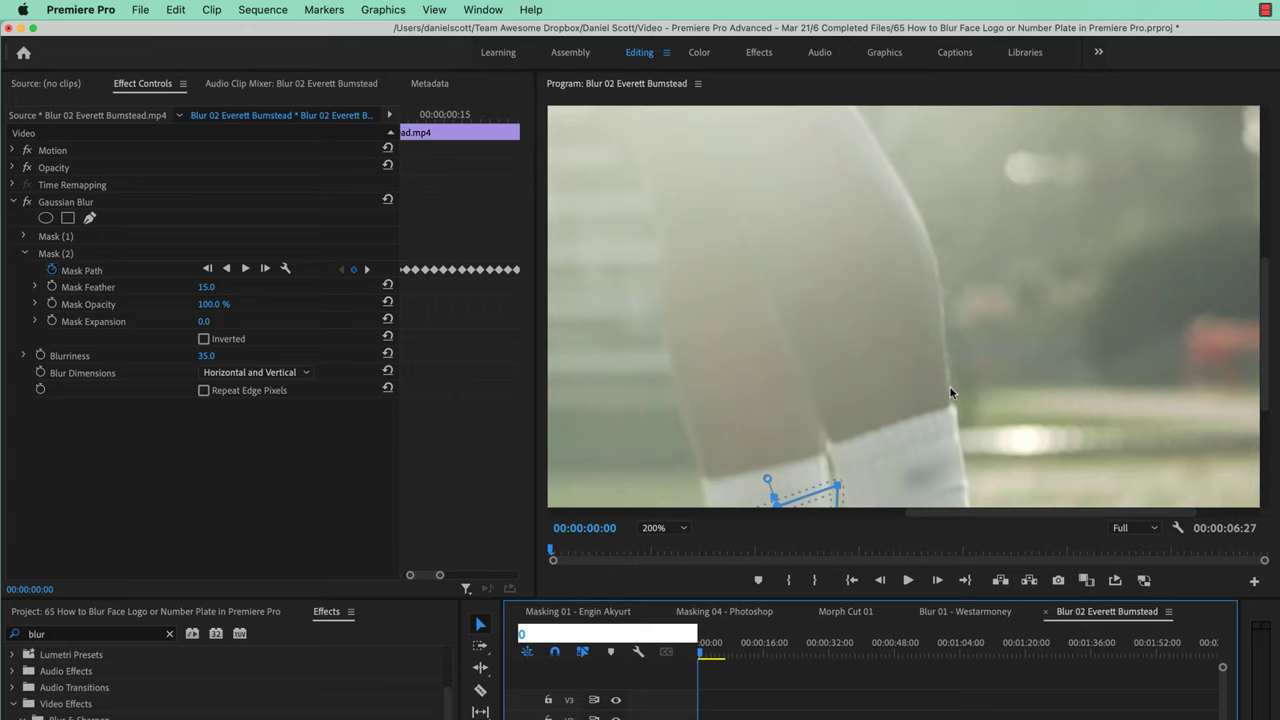
key("Return")
key("shift+slash")
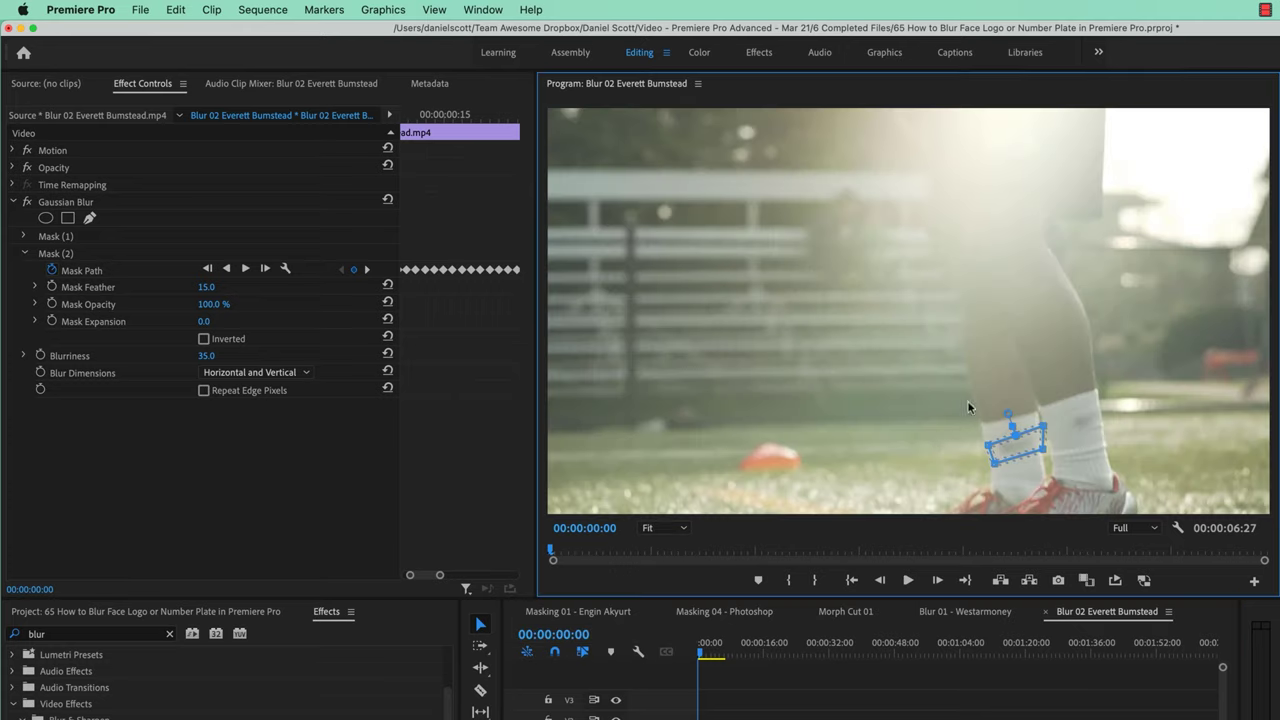
key("space")
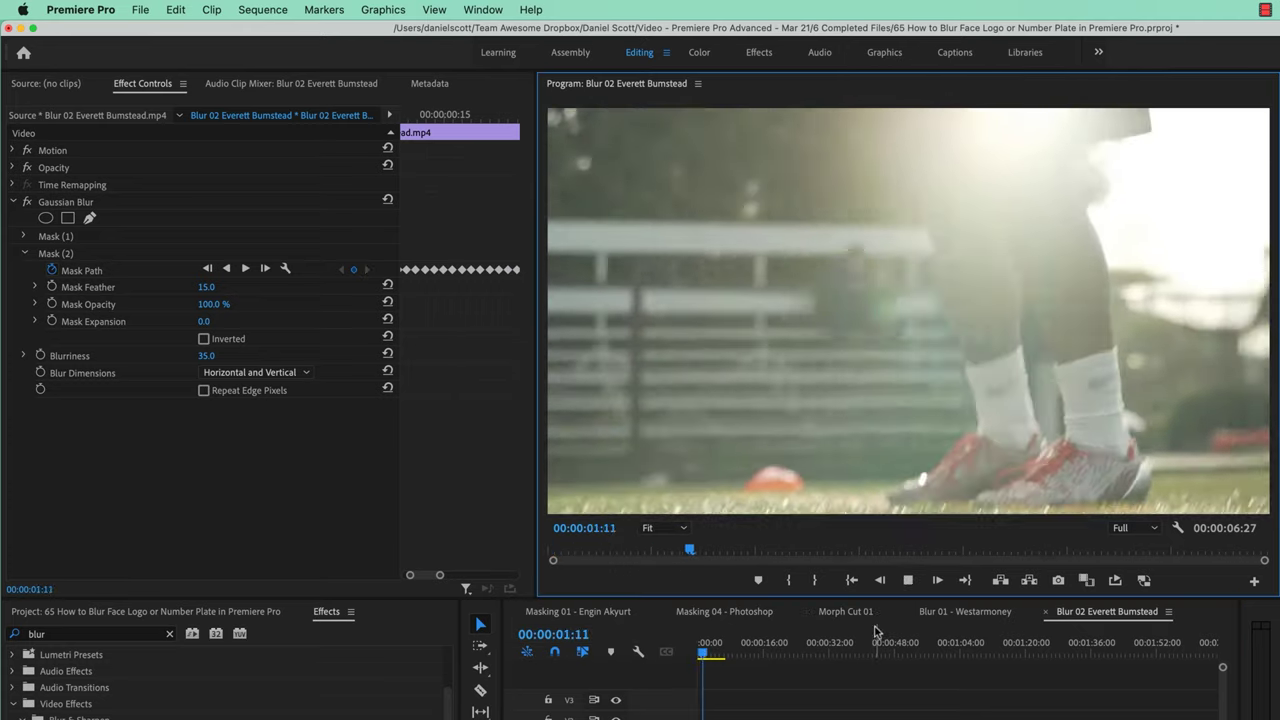
key("space")
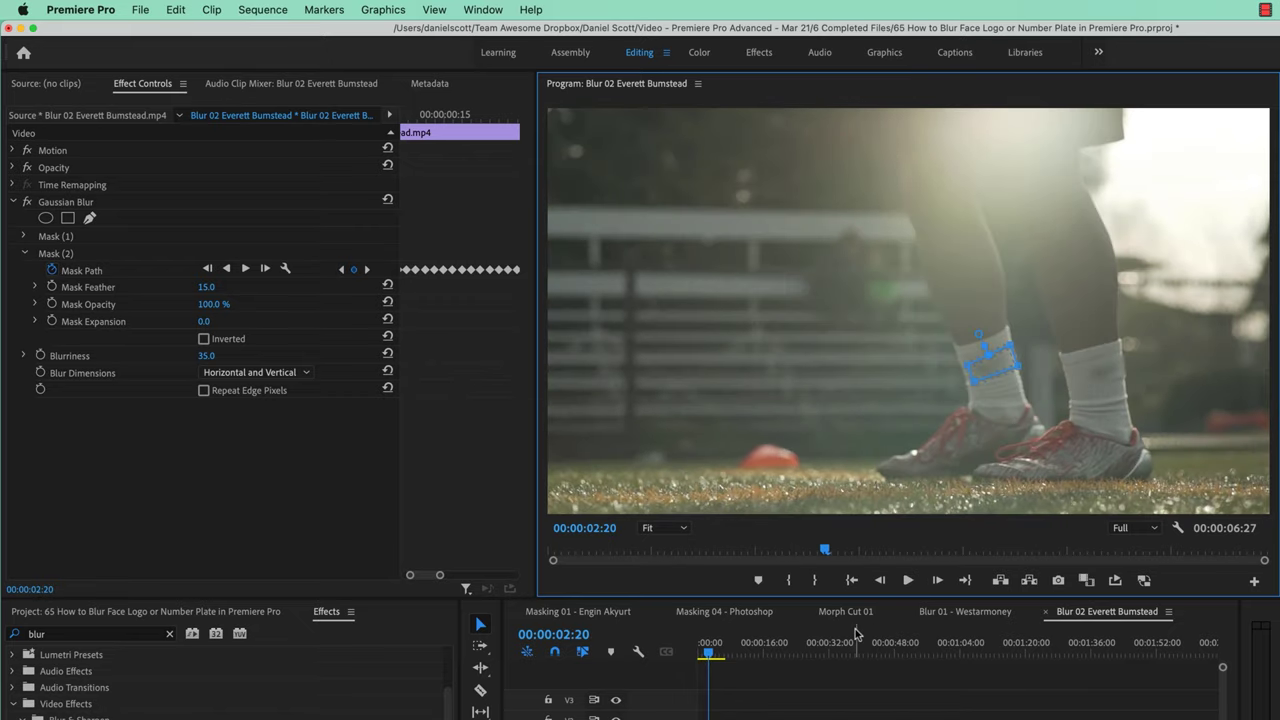
left_click(706, 656)
left_click_drag(706, 656, 701, 657)
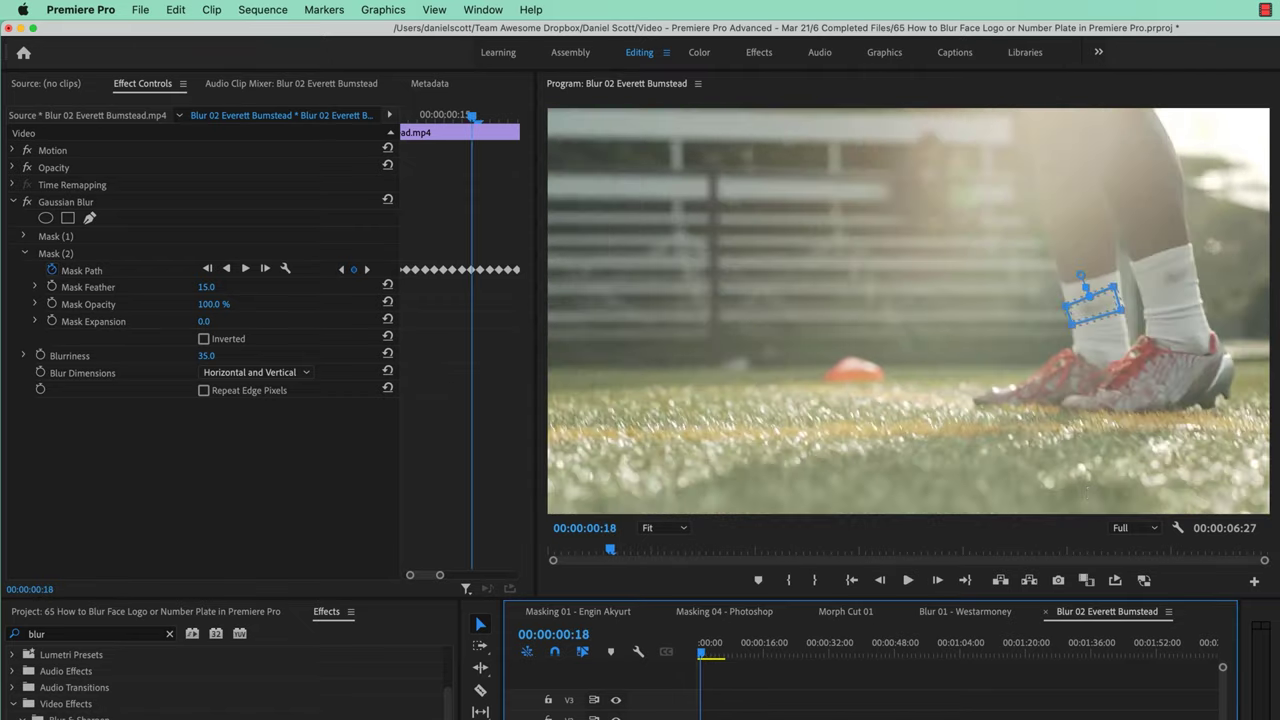
left_click(705, 658)
left_click_drag(706, 660, 706, 660)
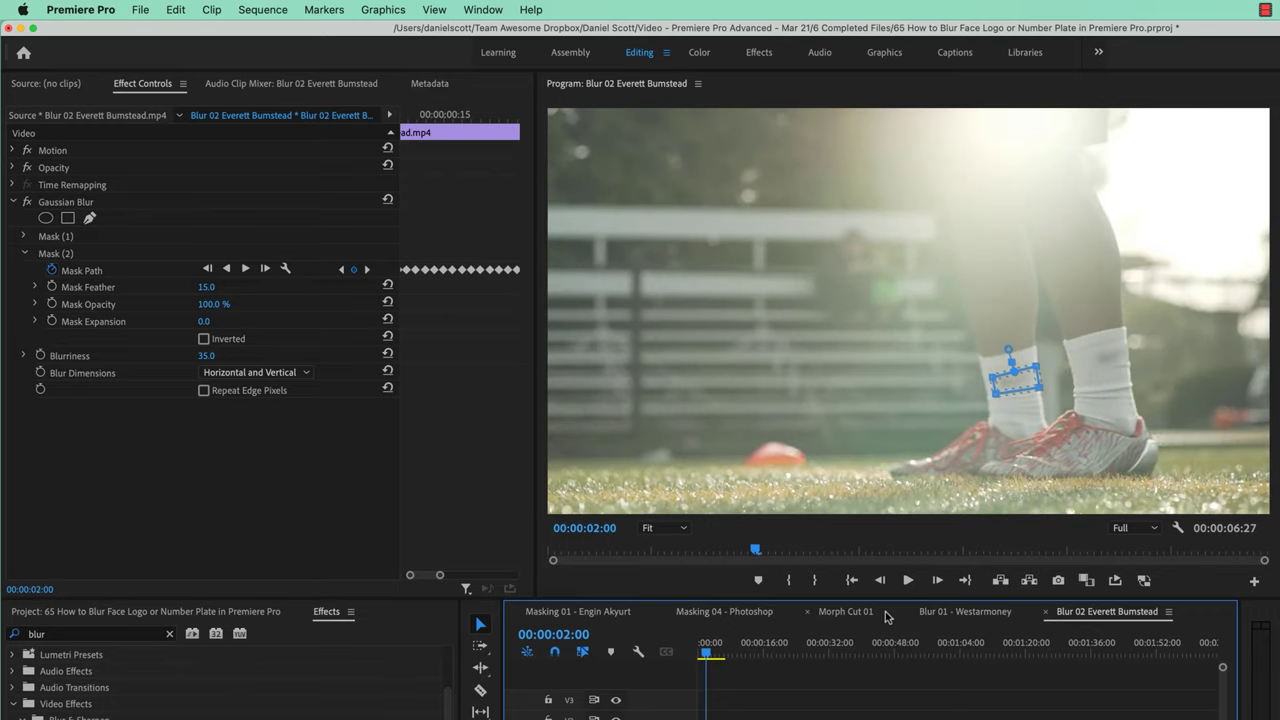
- Collapse Mask (2) under Gaussian Blur and bring up the Project bin's media list
left_click(64, 201)
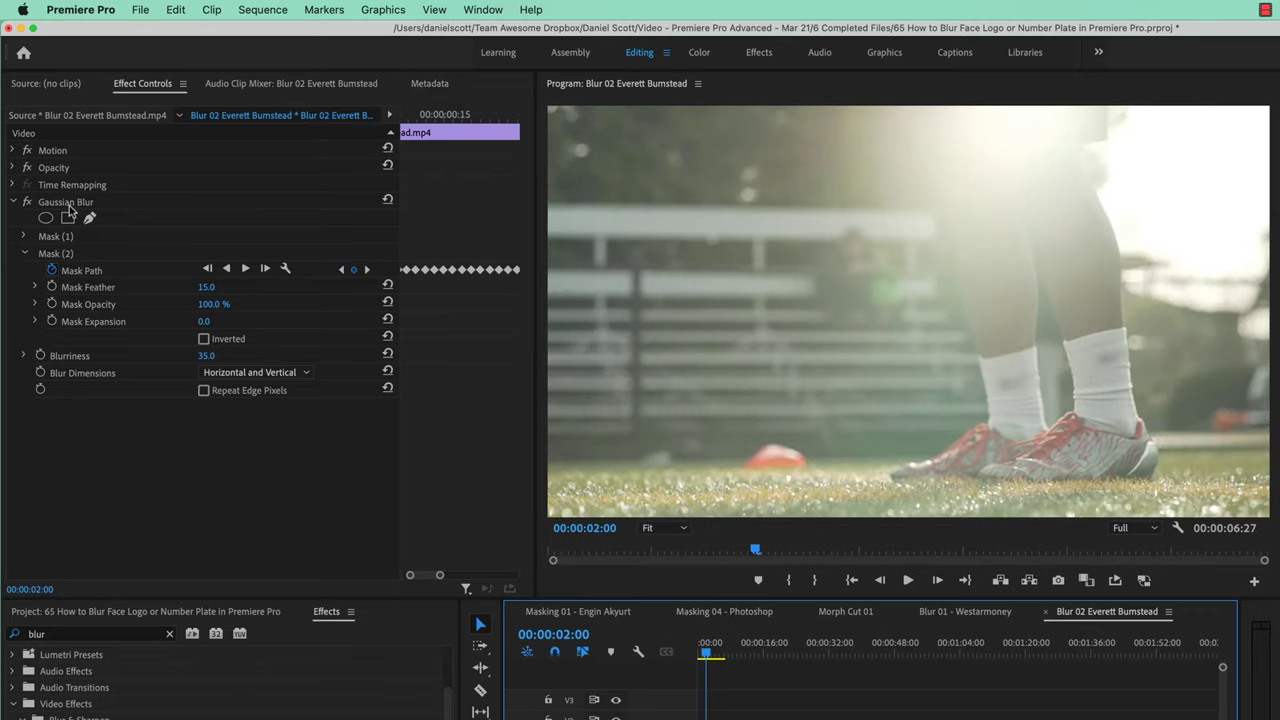
left_click(25, 253)
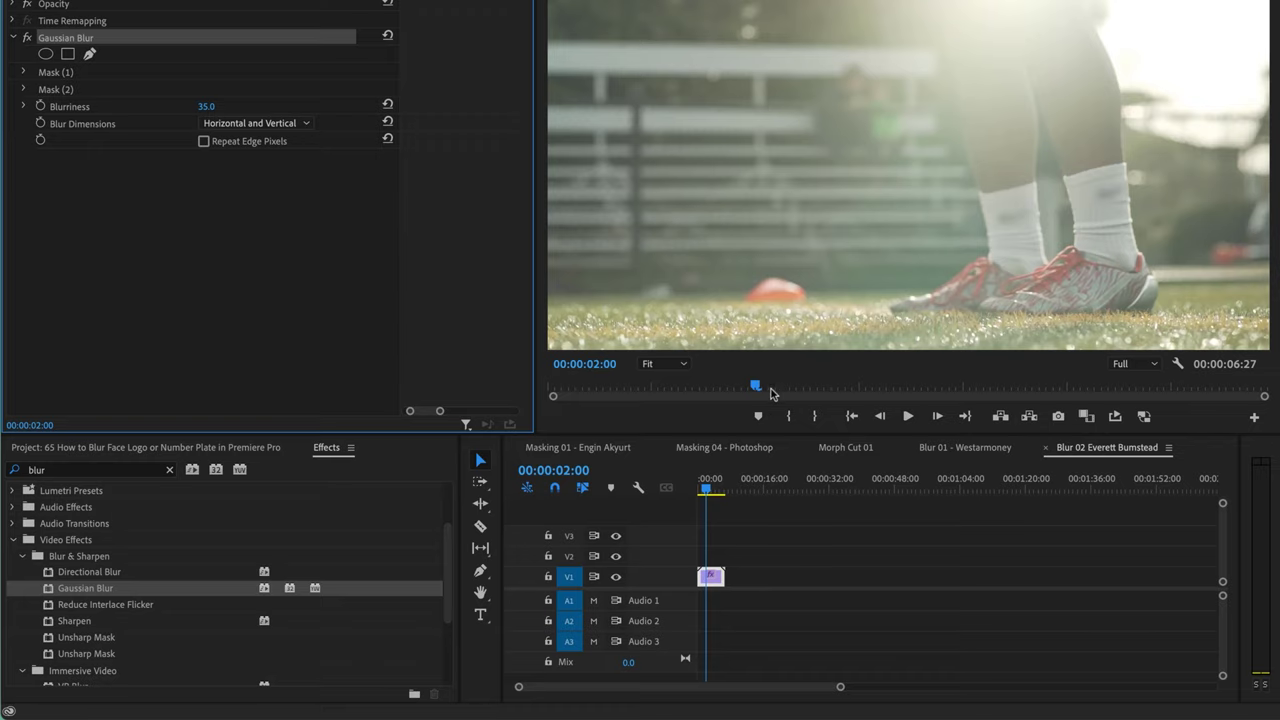
left_click(113, 449)
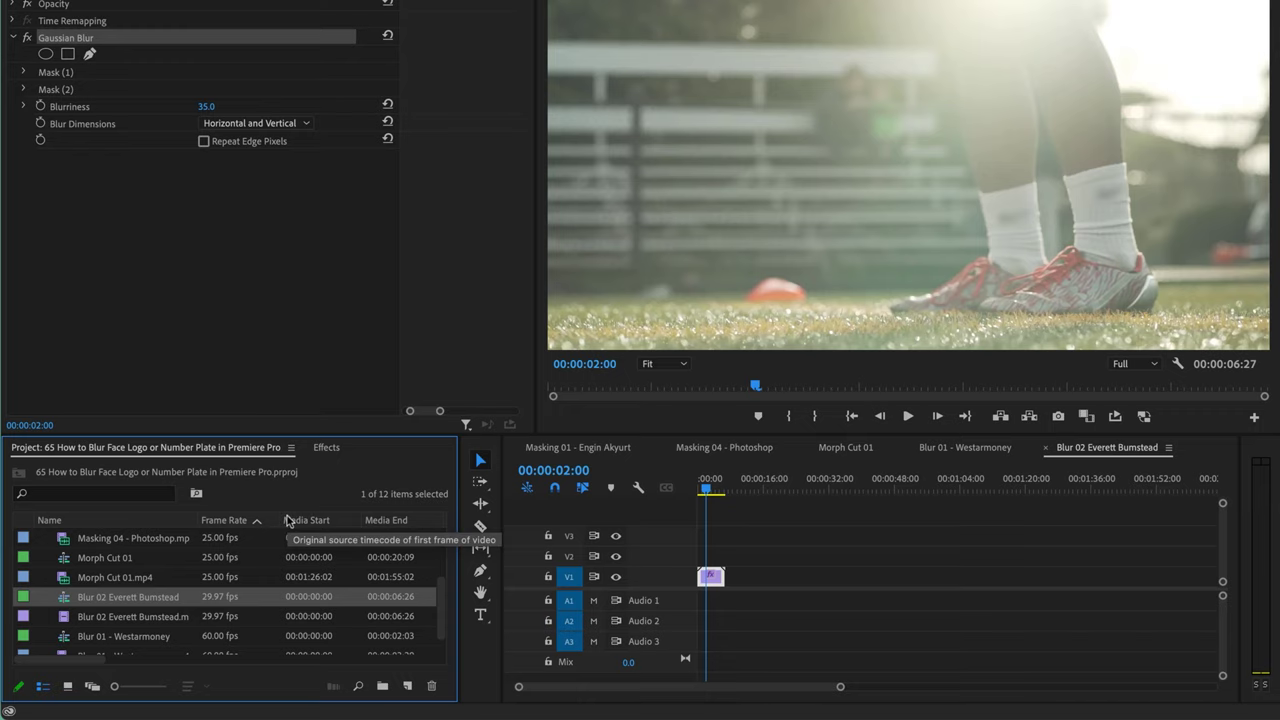
- Import the screen recording Blur 04 - Screen.mp4 into the project
key("super+i")
left_click(650, 118)
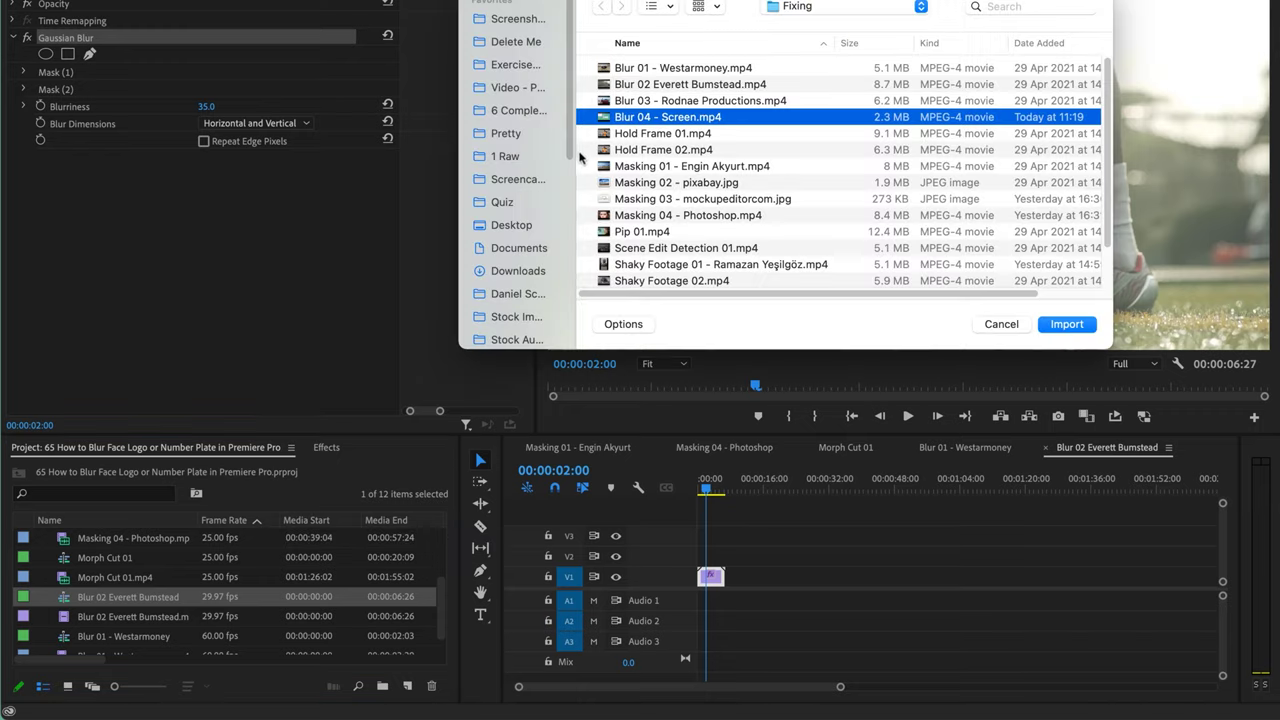
left_click(1090, 326)
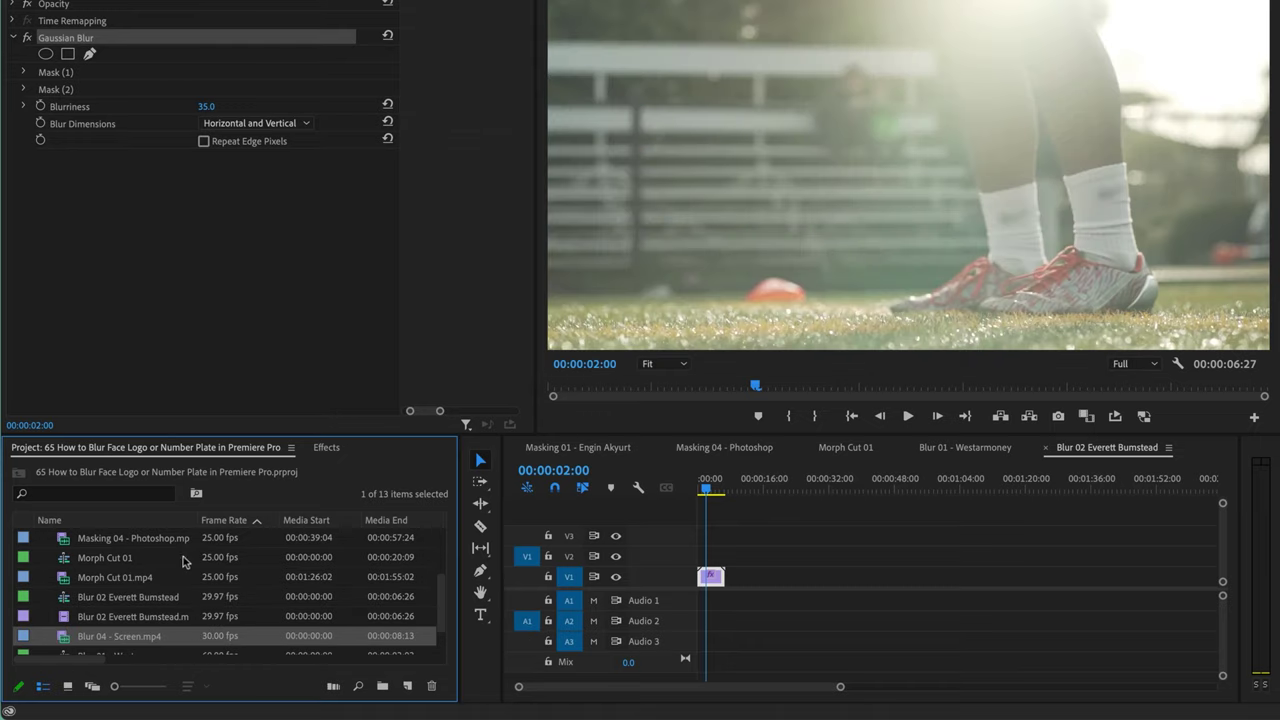
- Preview the clip and drag it onto New Item to create the Blur 04 - Screen sequence
double_click(64, 640)
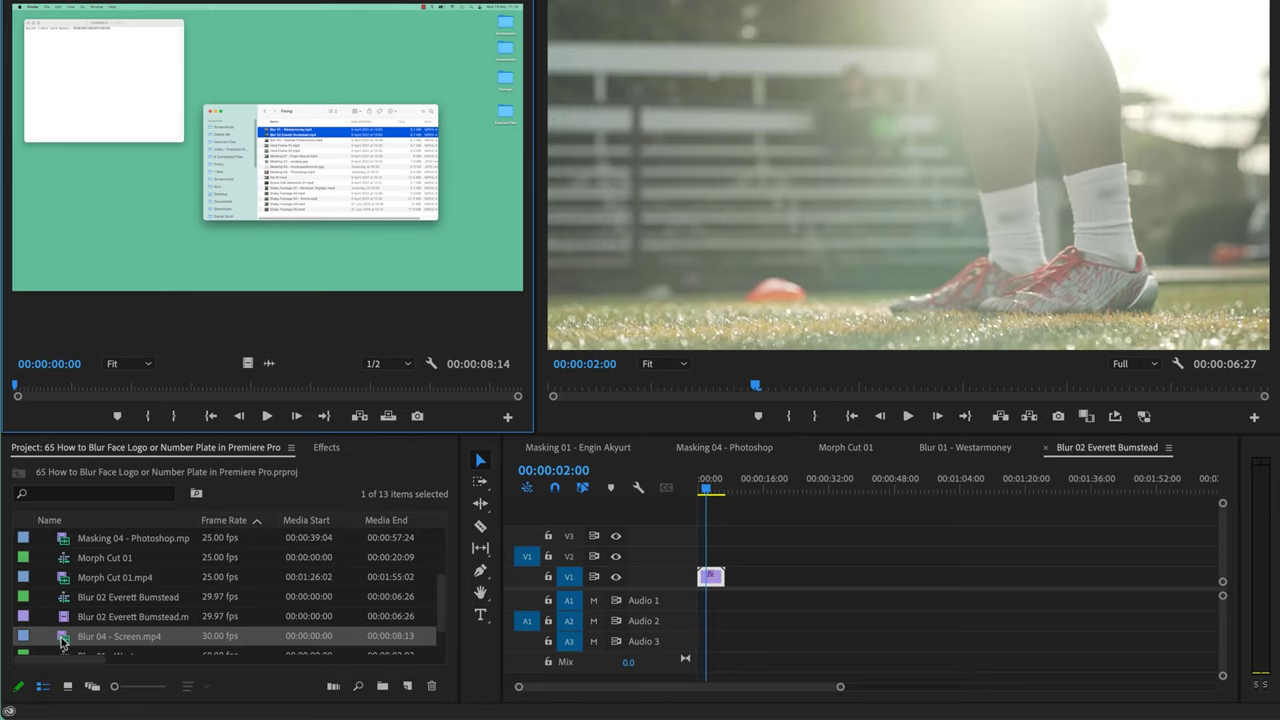
left_click_drag(61, 640, 409, 687)
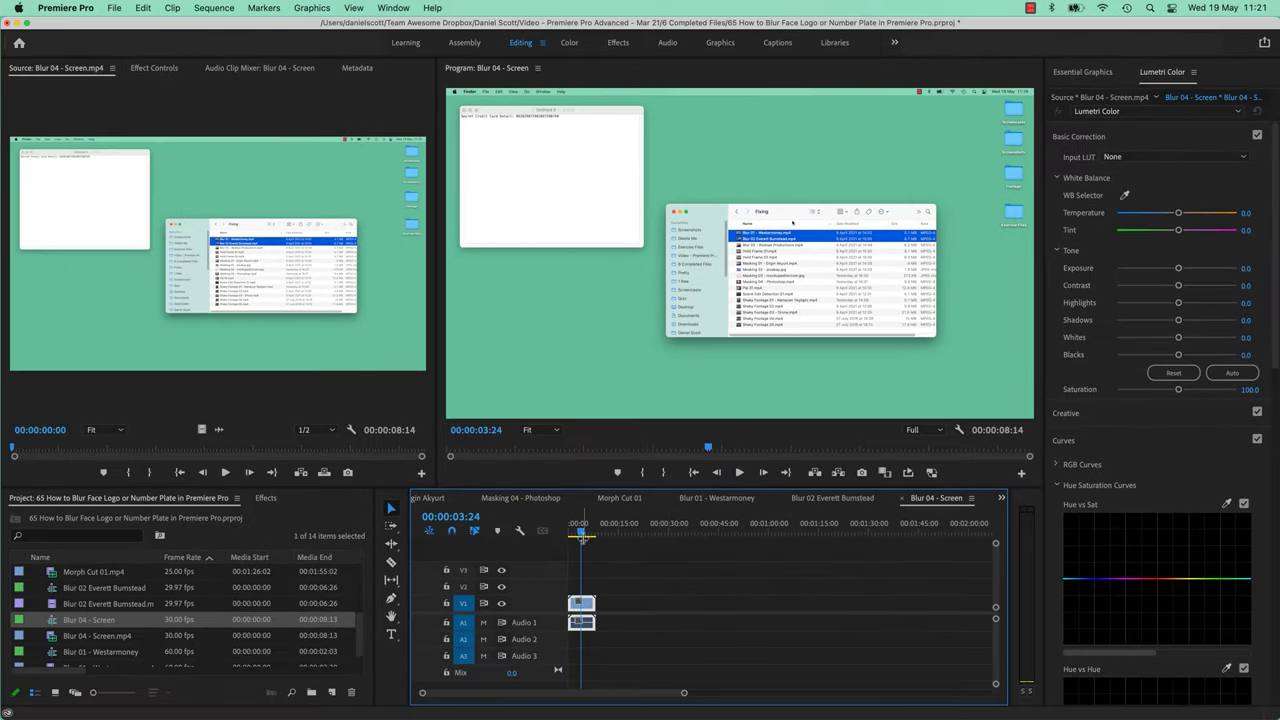
key("c")
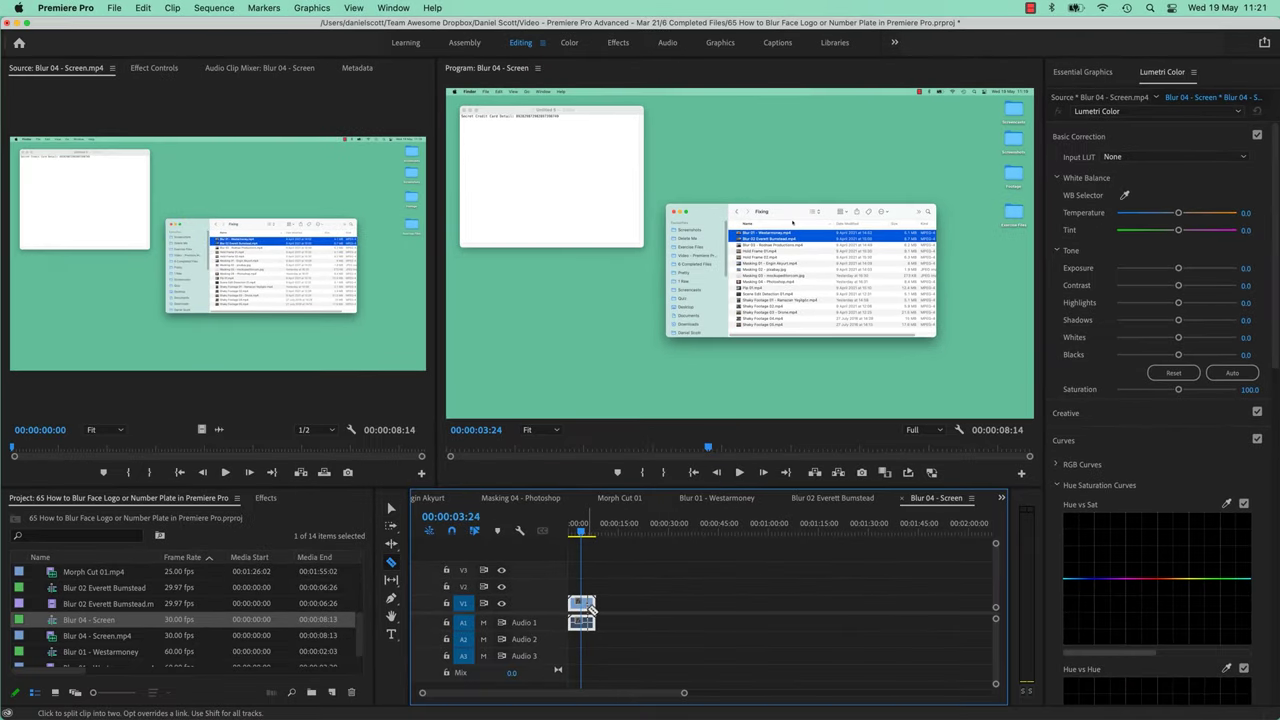
- Razor the screen clip, delete the short middle piece, and slide the remainder left to close the gap
left_click(590, 604)
key("v")
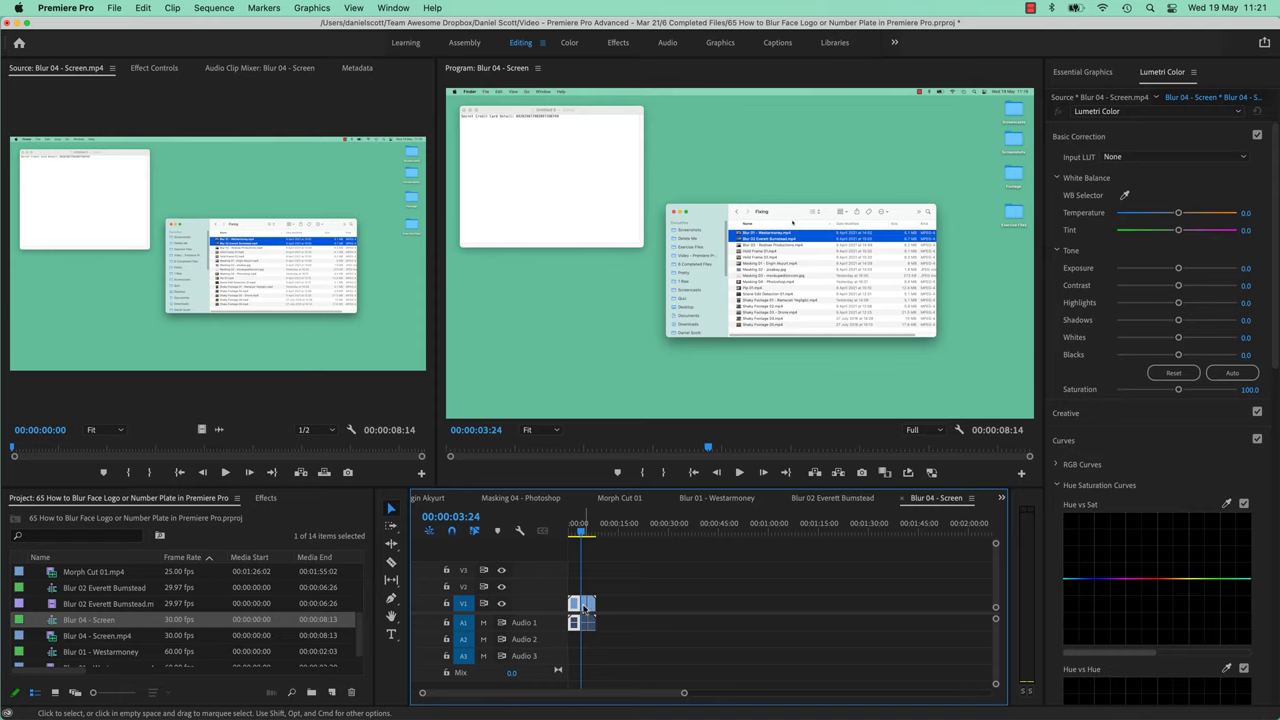
left_click(585, 604)
key("Delete")
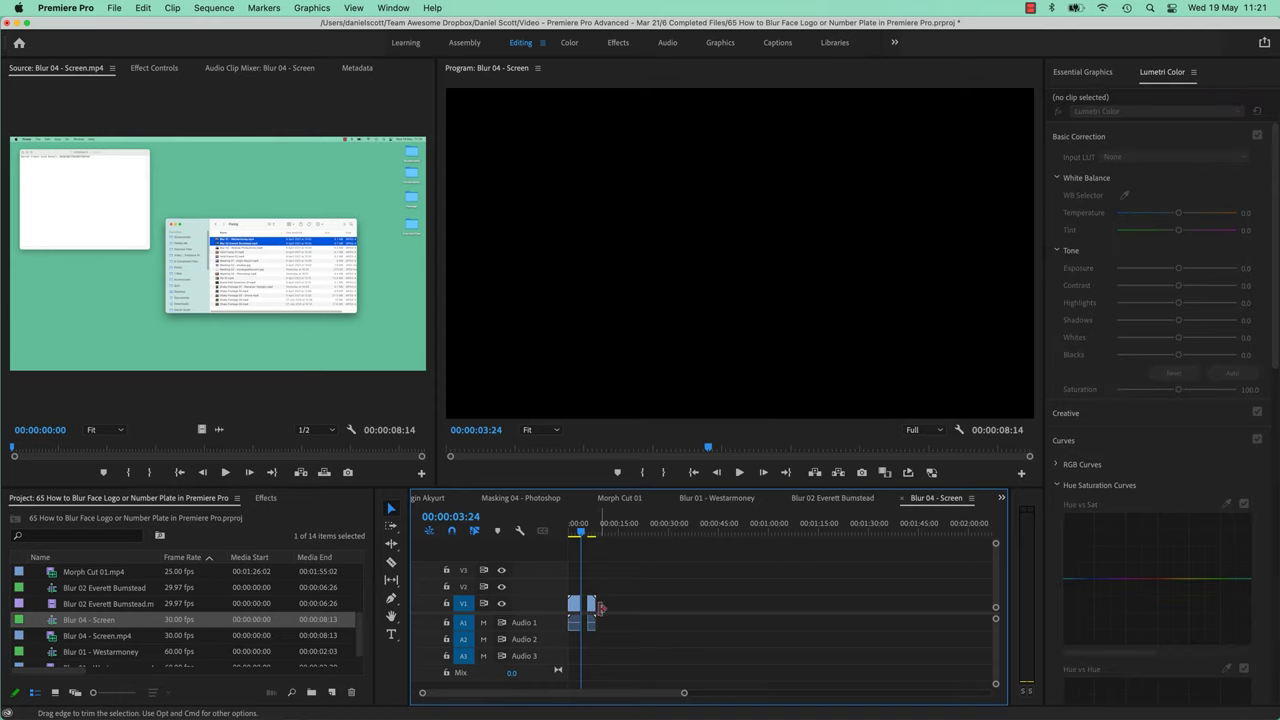
left_click(591, 605)
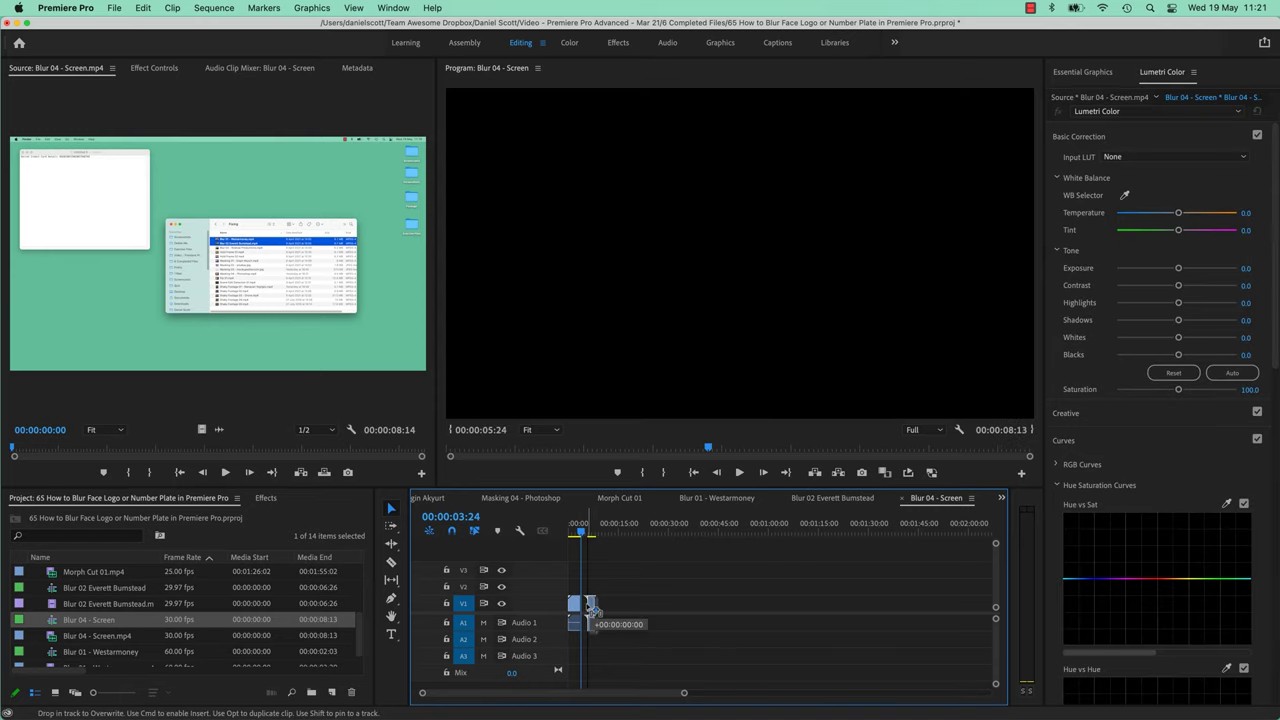
left_click_drag(590, 604, 580, 604)
- Razor the clip again near 00:00:03:00, leaving three pieces in a 00:00:06:14 sequence
left_click(580, 534)
left_click_drag(580, 534, 578, 534)
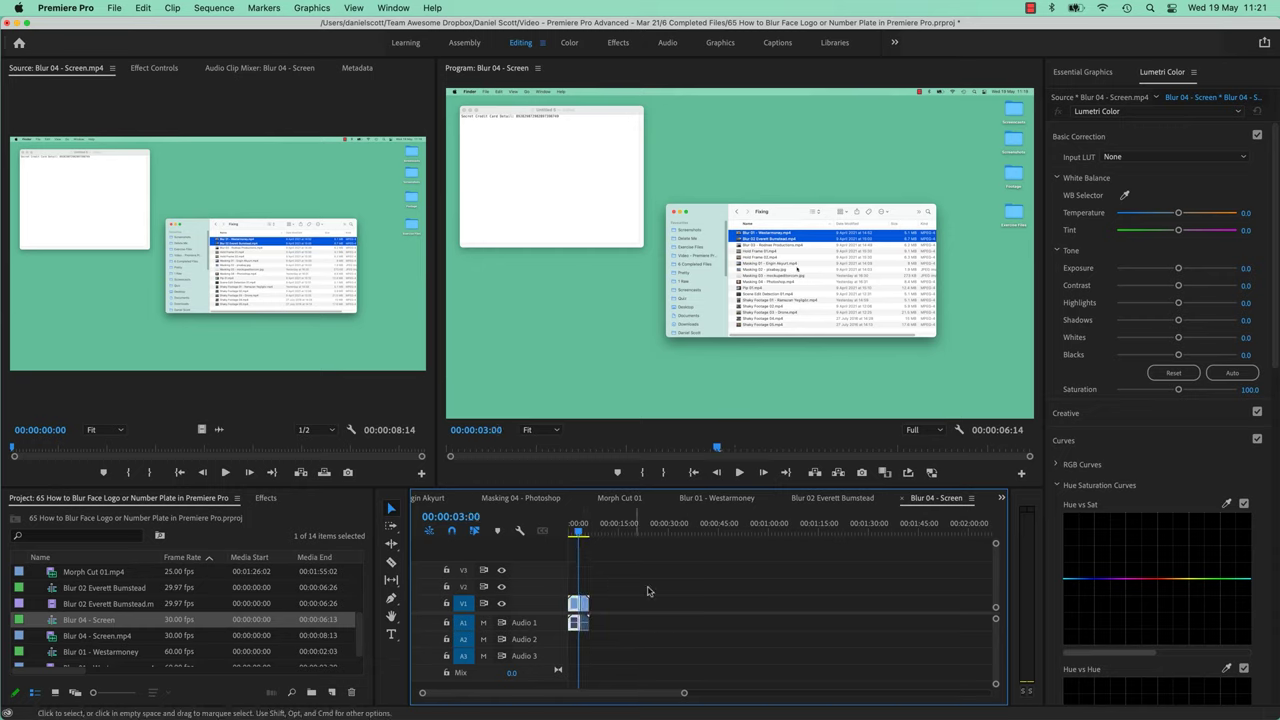
key("backslash")
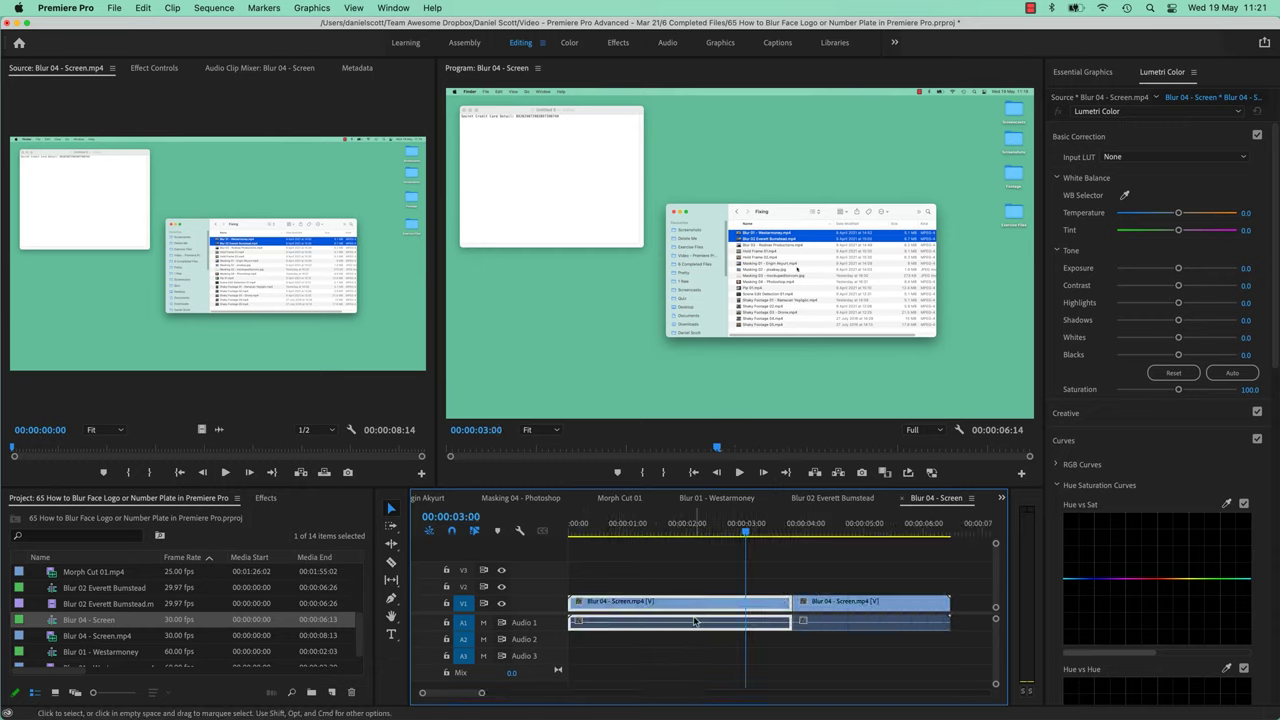
key("c")
left_click(680, 612)
key("v")
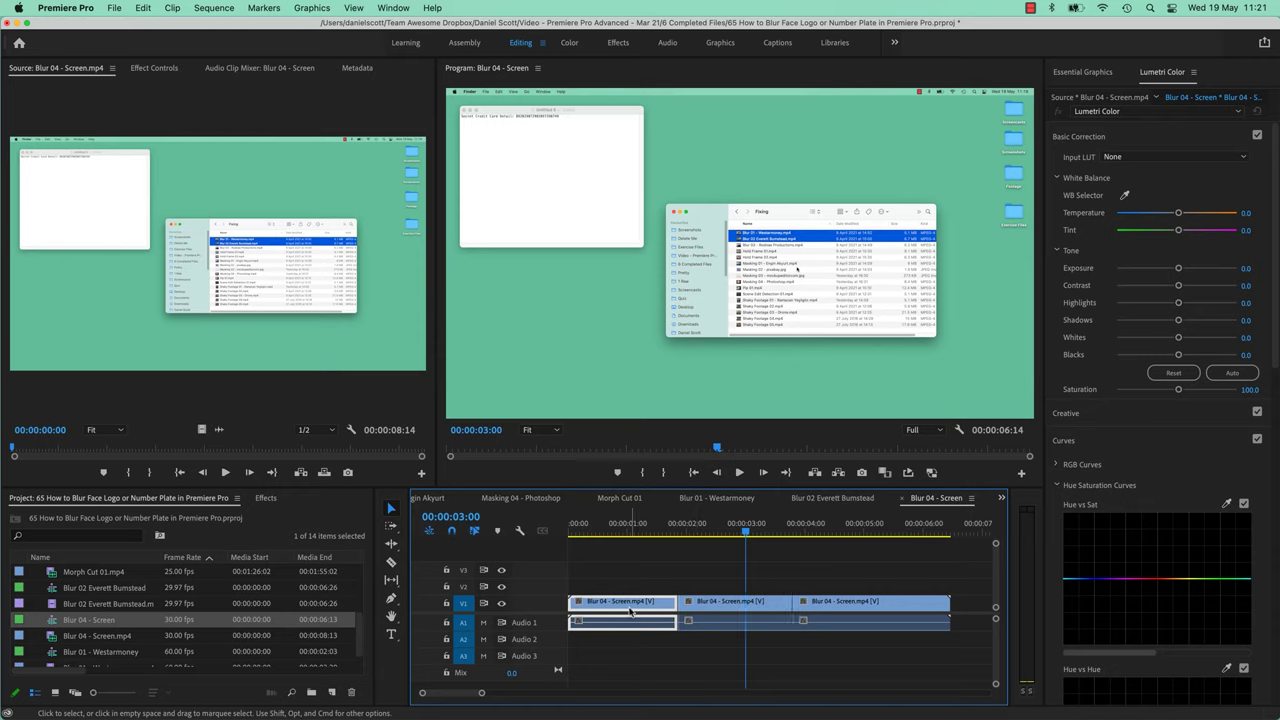
left_click(702, 610)
left_click(815, 608)
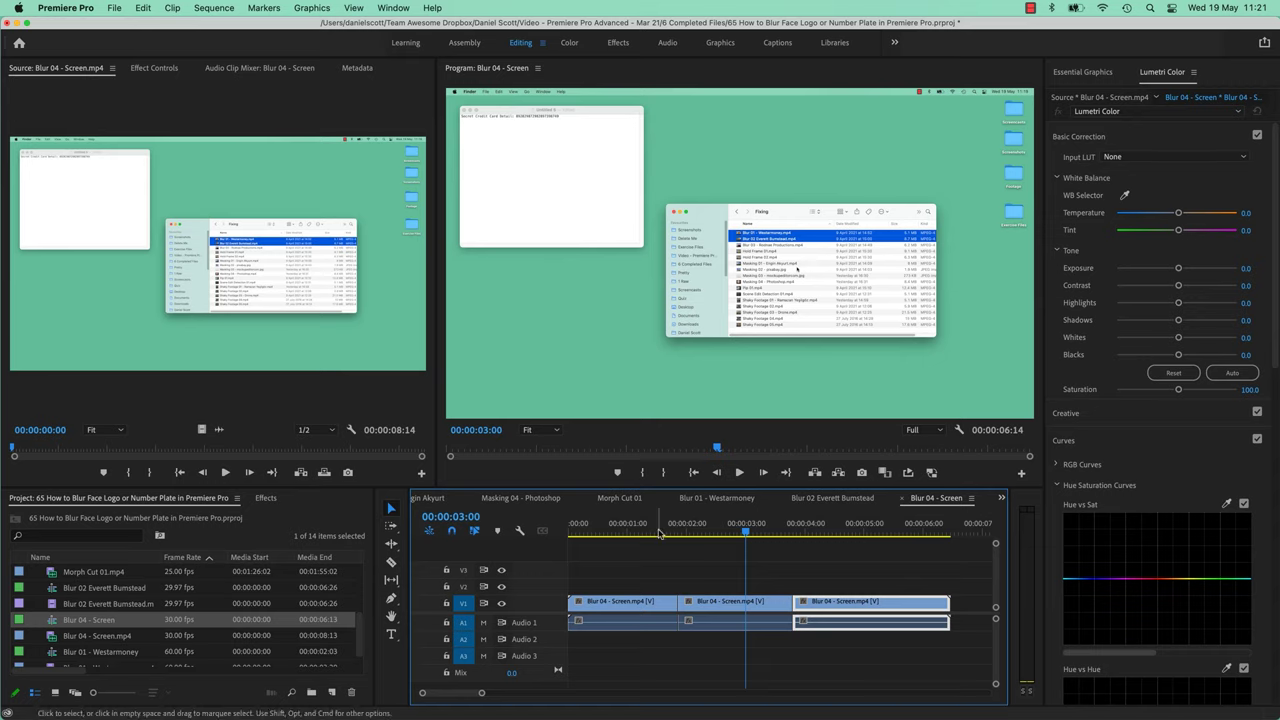
left_click(649, 524)
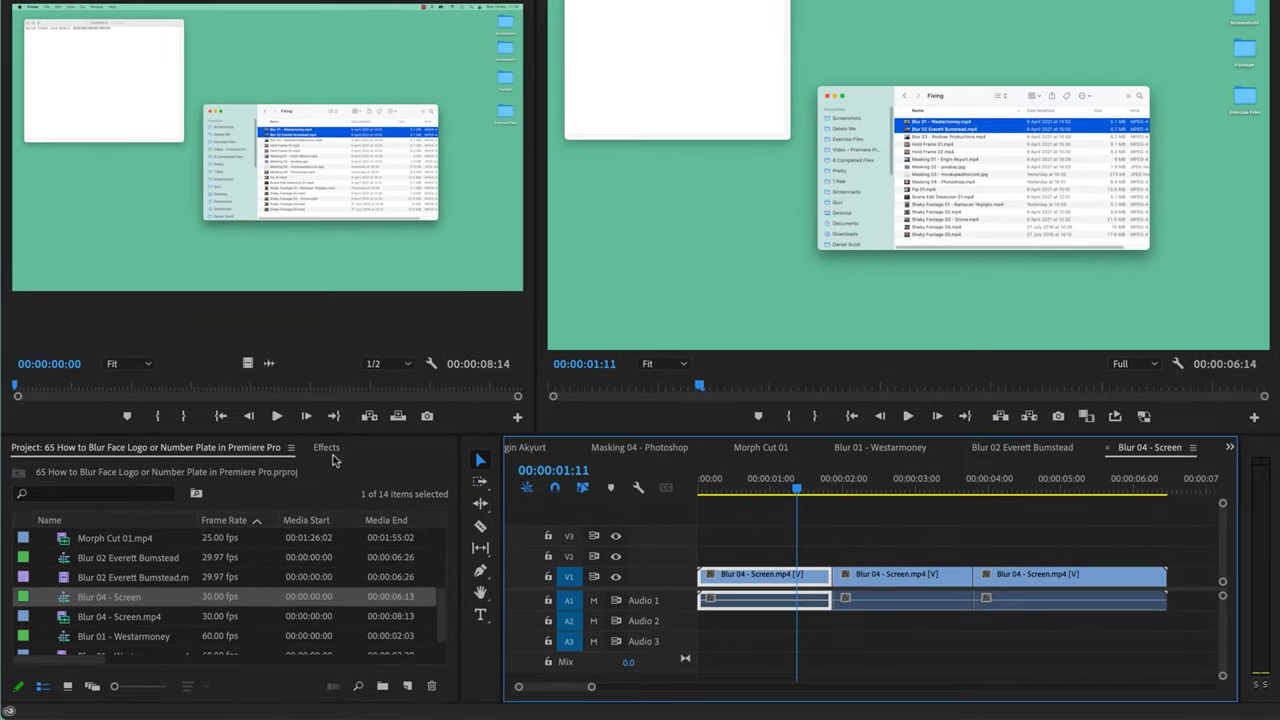
- Create a 3840 x 2160 adjustment layer and rename it 'Blurry Thing'
left_click(326, 447)
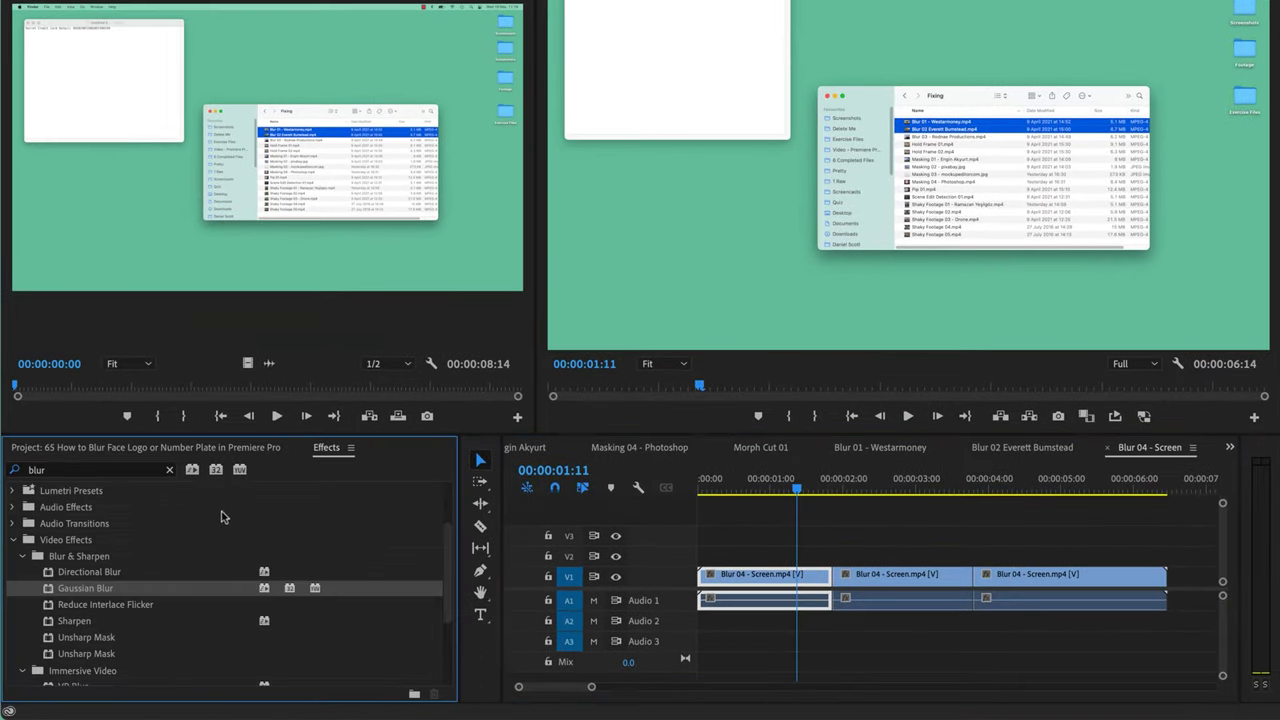
left_click(194, 449)
left_click(407, 686)
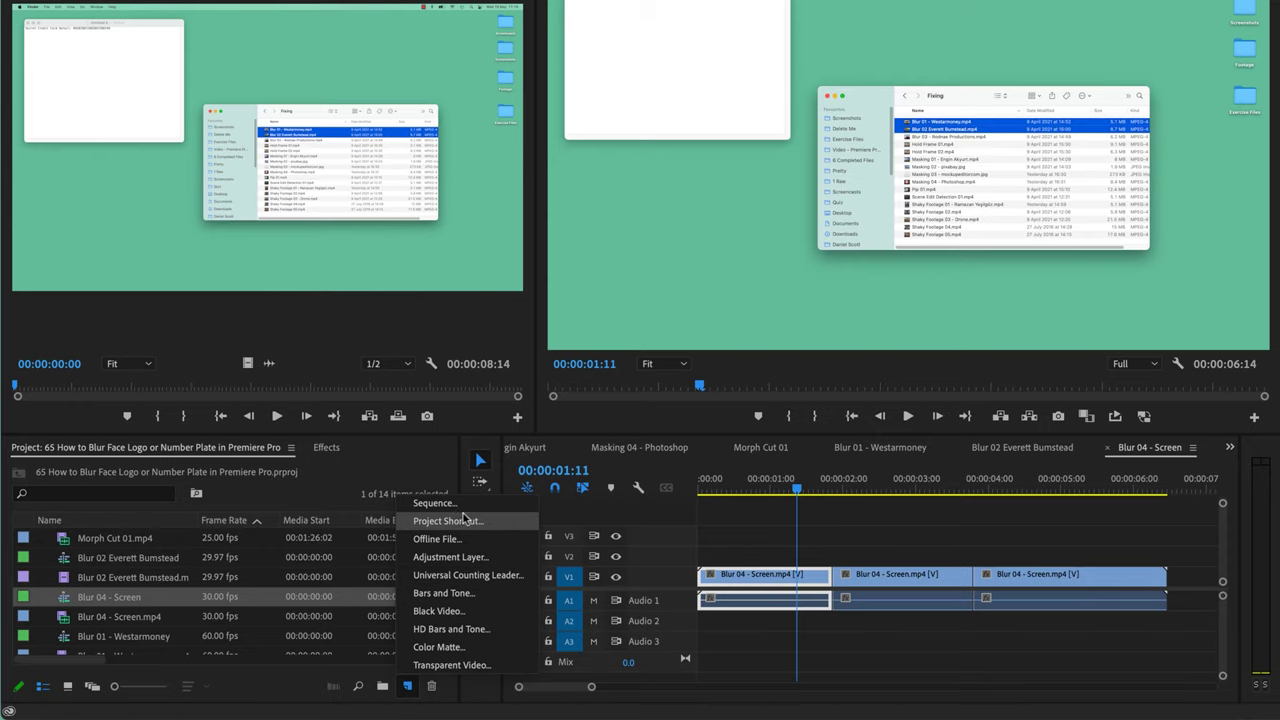
left_click(450, 557)
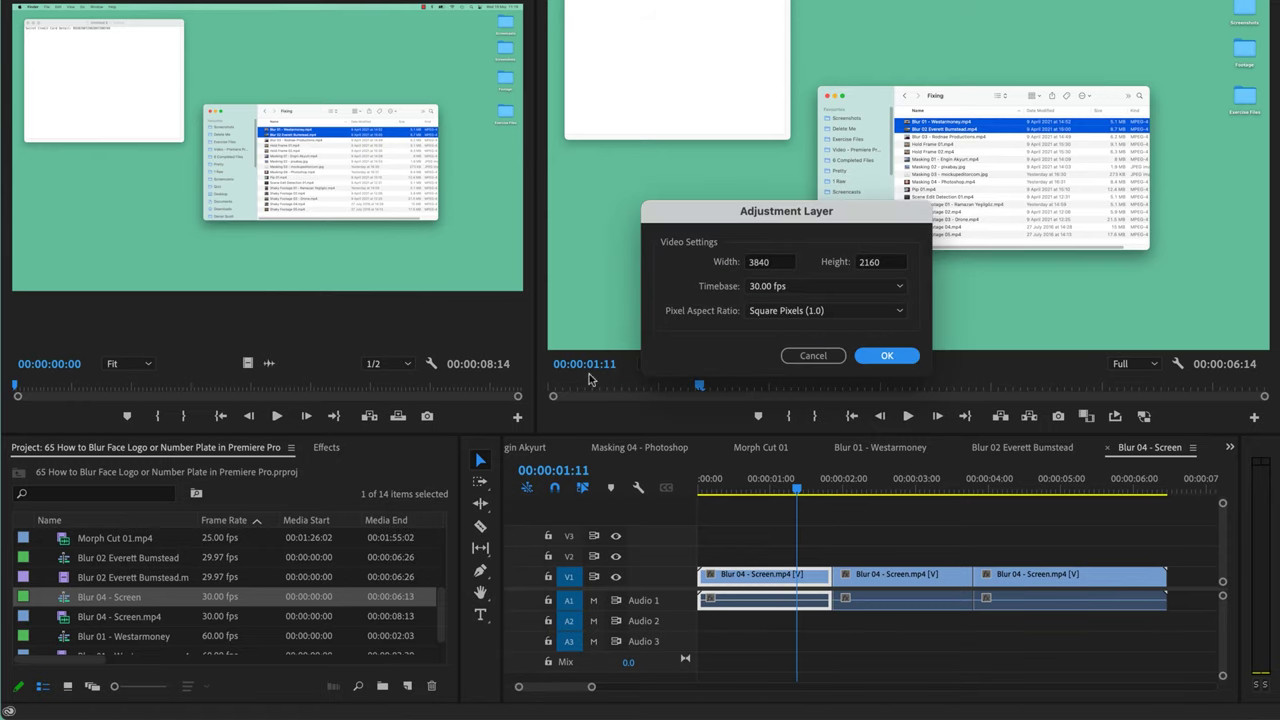
left_click(885, 354)
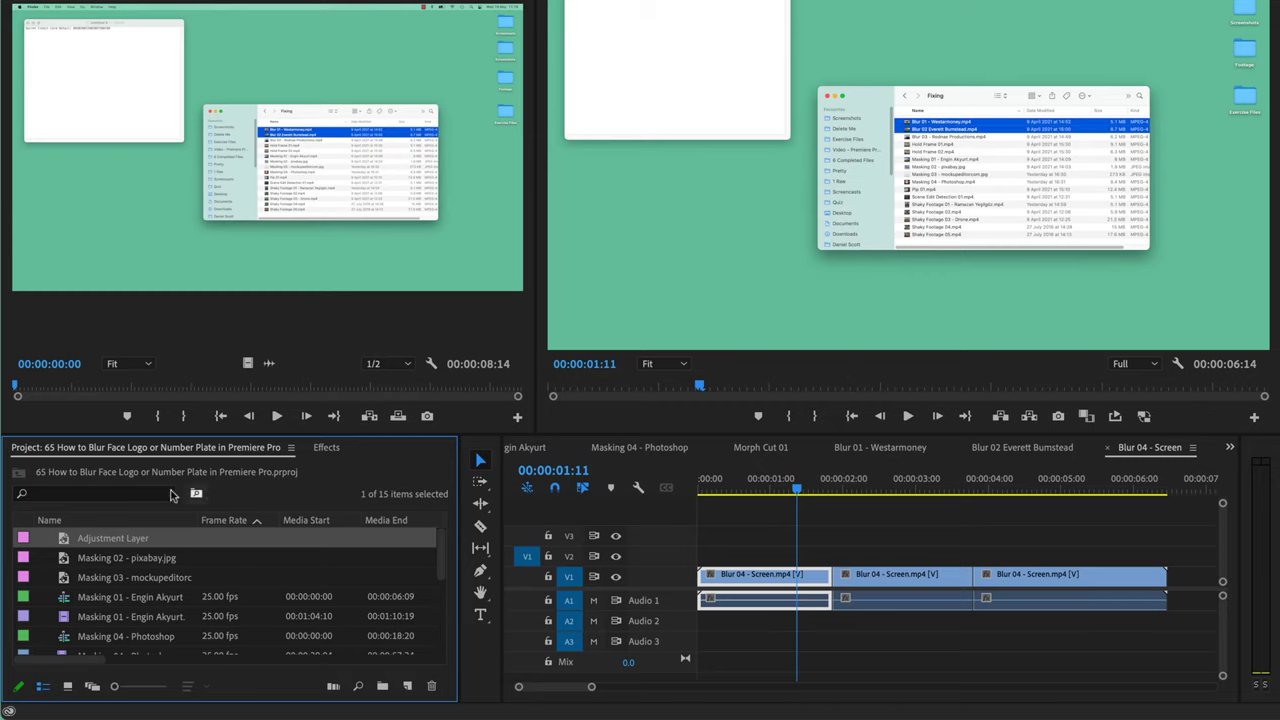
left_click(135, 539)
type("Blurry Thing")
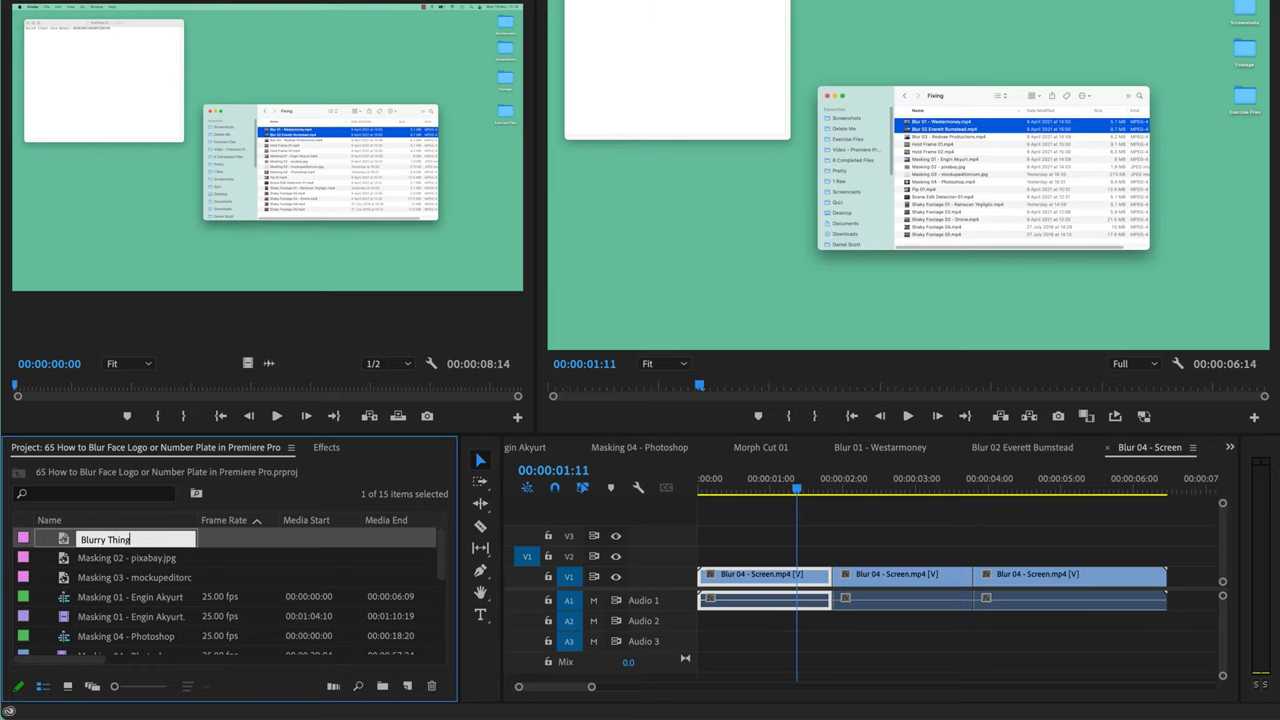
key("Return")
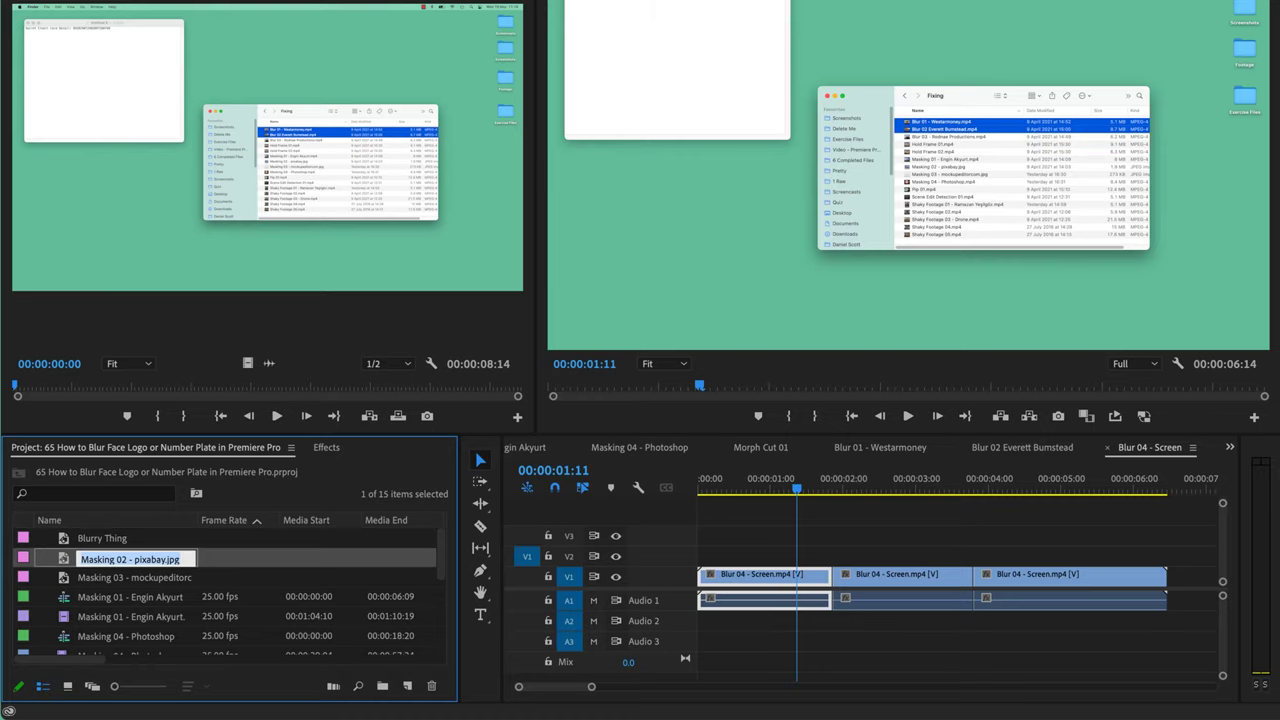
- Place Blurry Thing on V2 across all three screen clips and apply Gaussian Blur to it
left_click(103, 538)
left_click_drag(86, 548, 700, 556)
left_click_drag(1046, 557, 1166, 557)
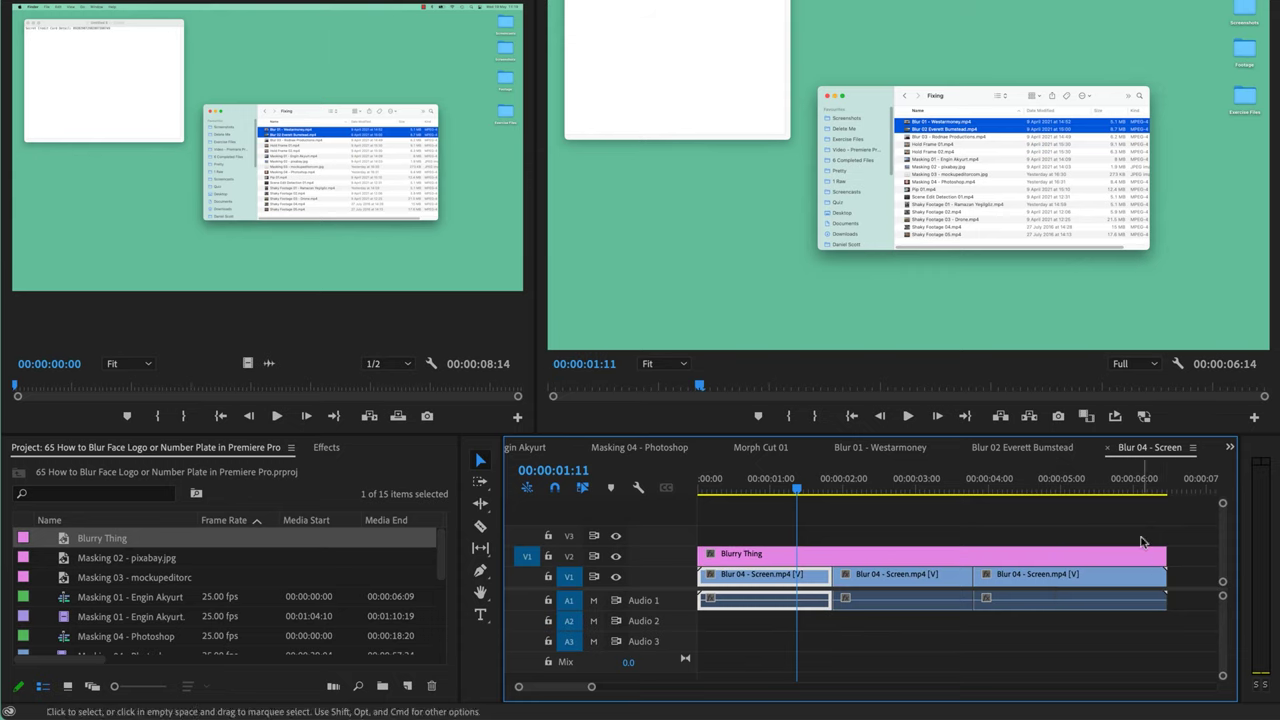
left_click(829, 554)
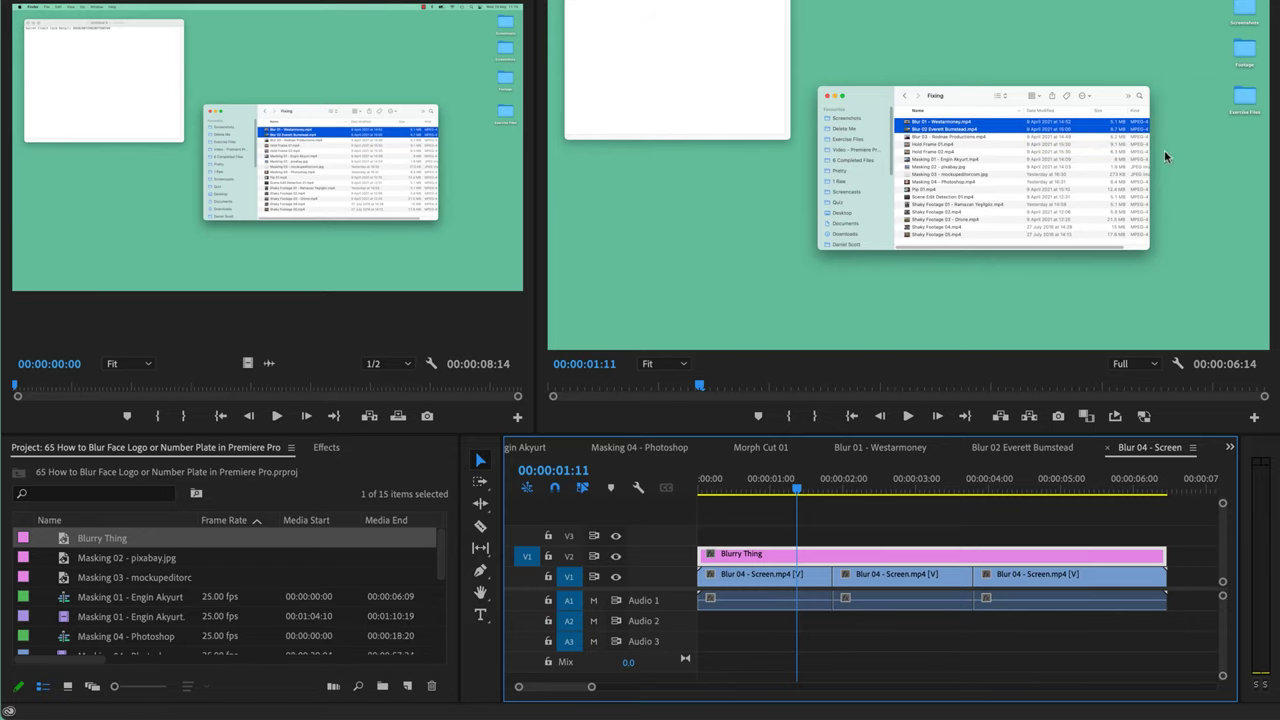
left_click(327, 447)
left_click_drag(62, 594, 730, 556)
- Raise Blurry Thing's Blurriness to 90.0, collapse Gaussian Blur, and select its Motion effect
left_click(165, 13)
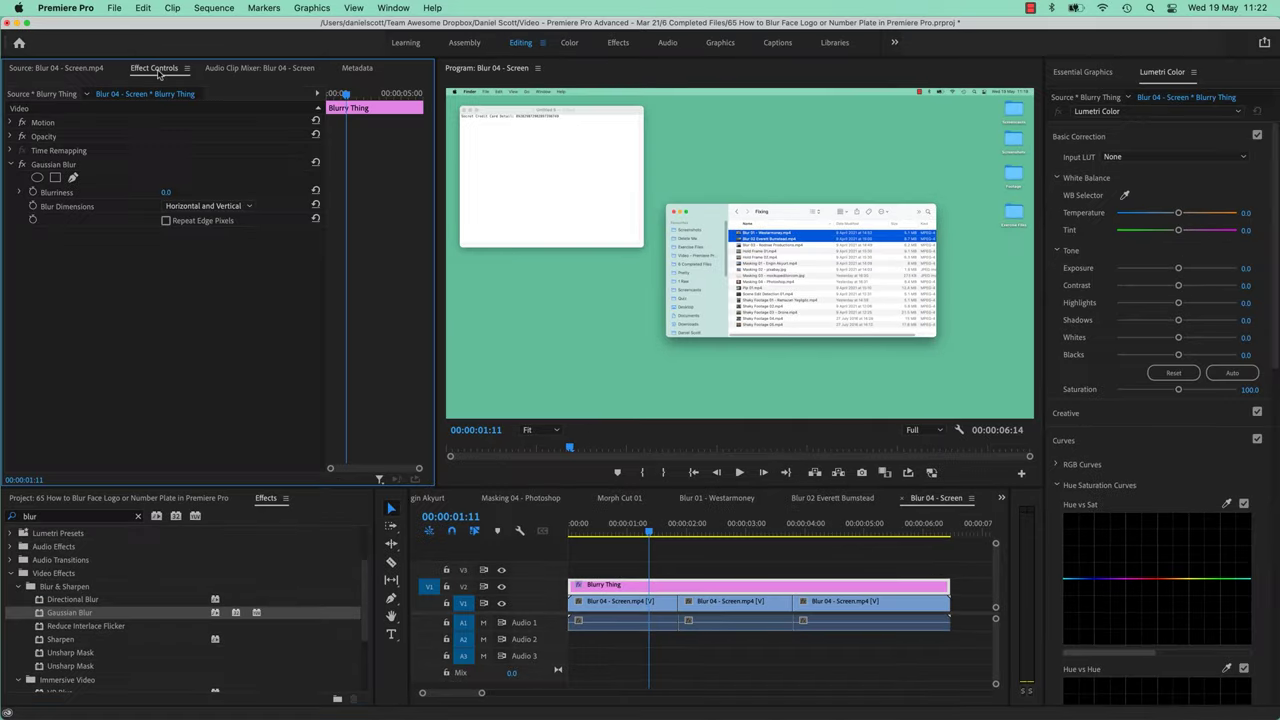
left_click_drag(155, 193, 245, 193)
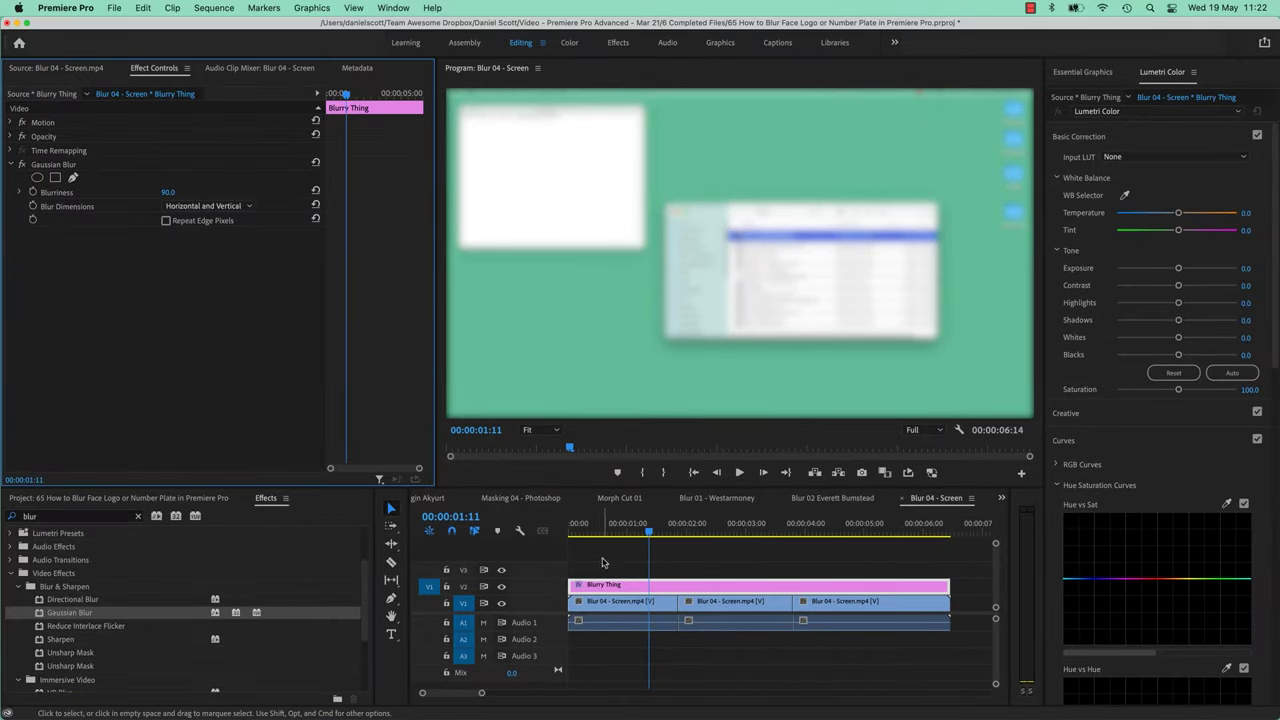
left_click(655, 588)
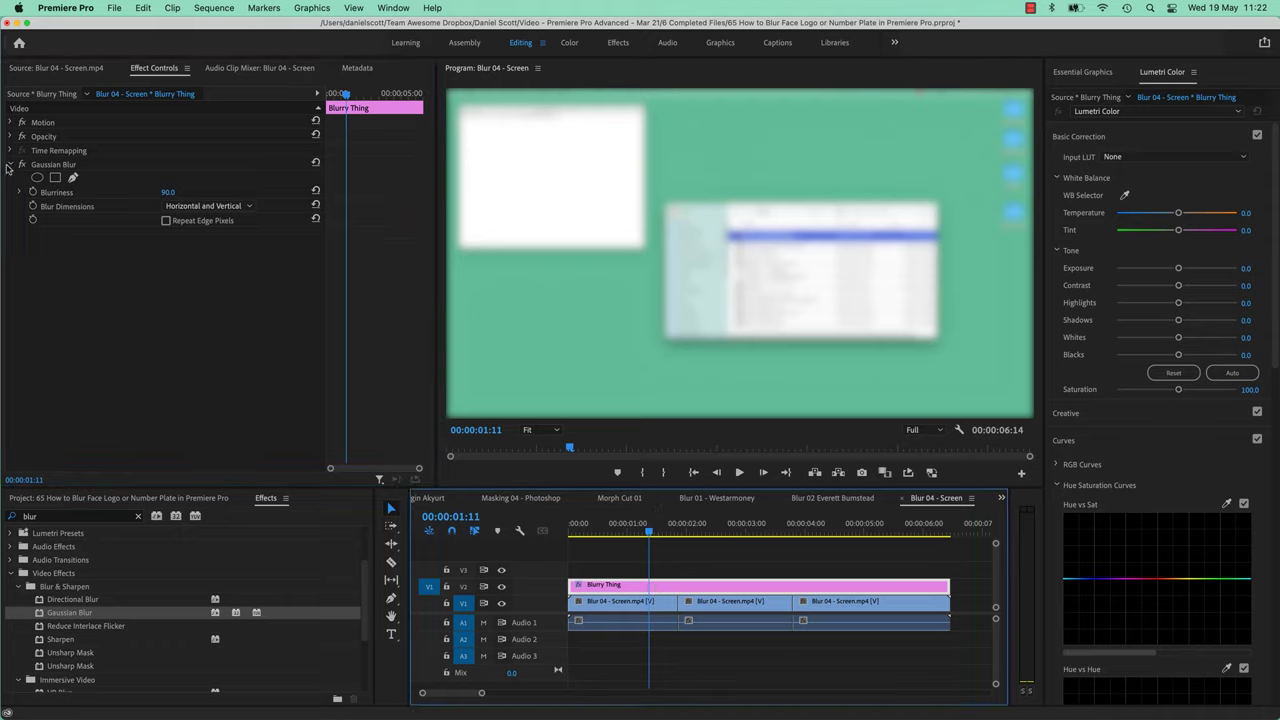
left_click(11, 165)
left_click(9, 165)
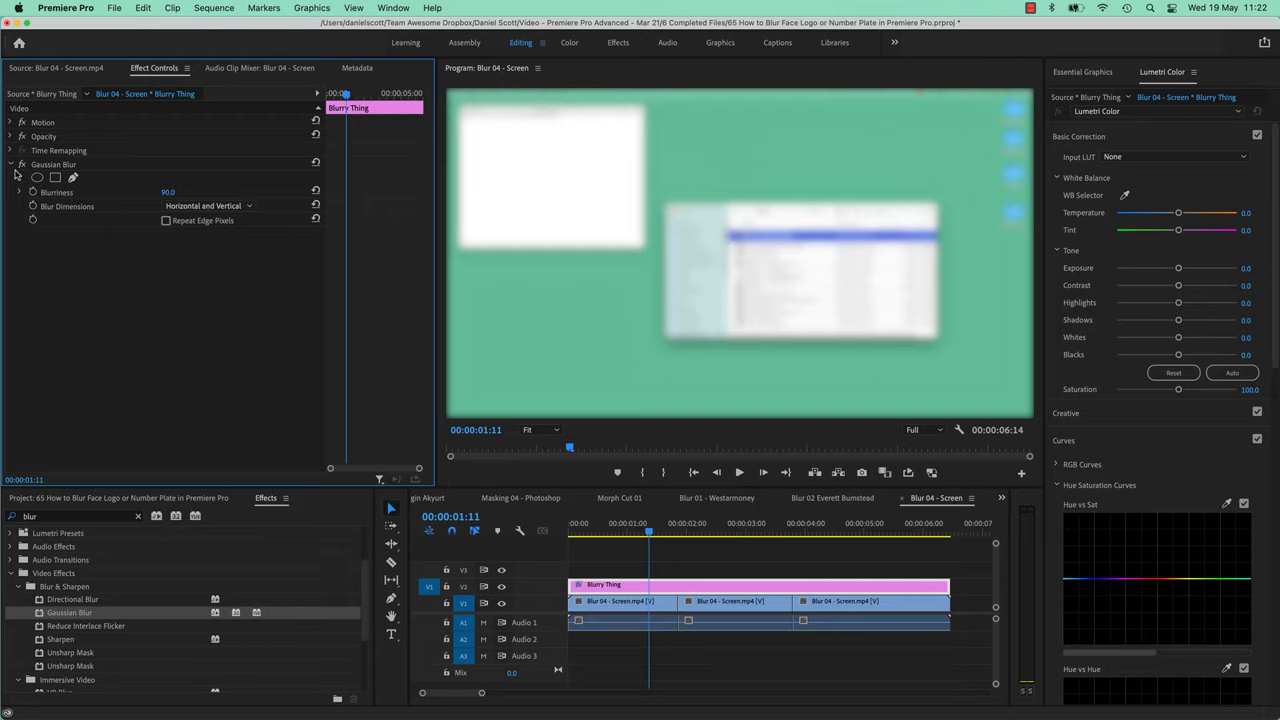
left_click(11, 166)
left_click(6, 122)
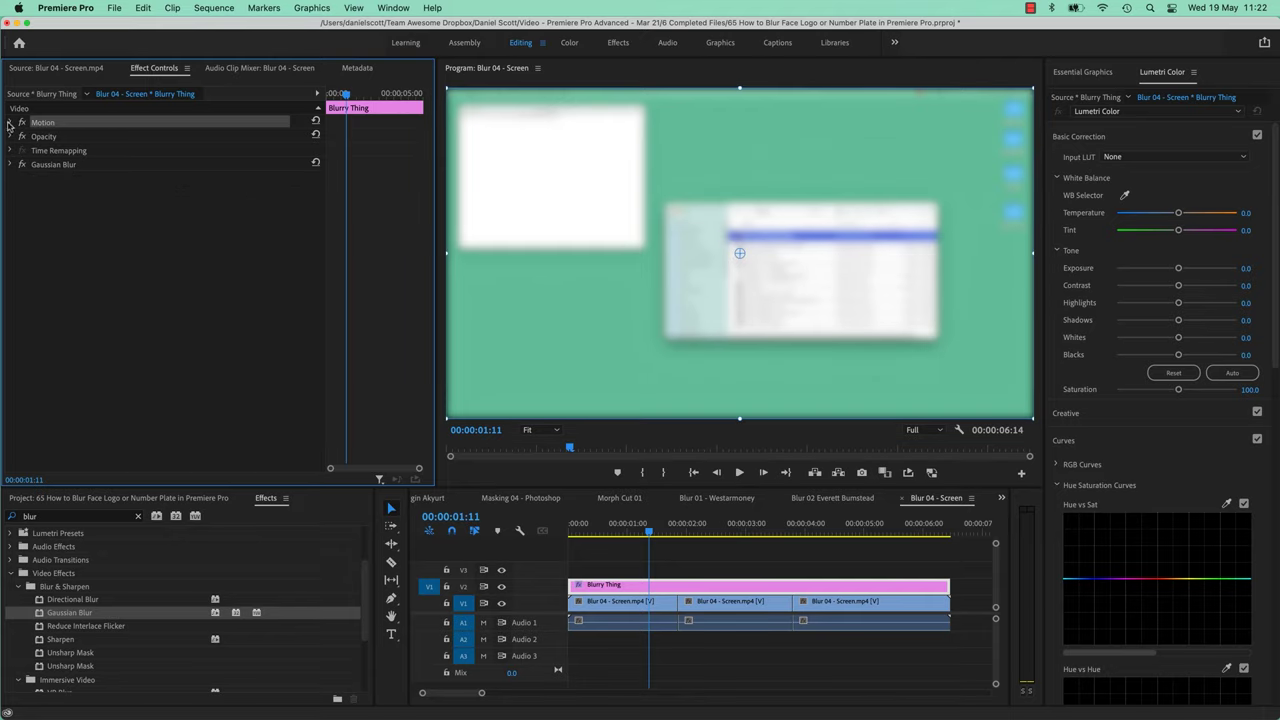
- Set Blurry Thing's Scale to 15 and turn off Uniform Scale
left_click(9, 122)
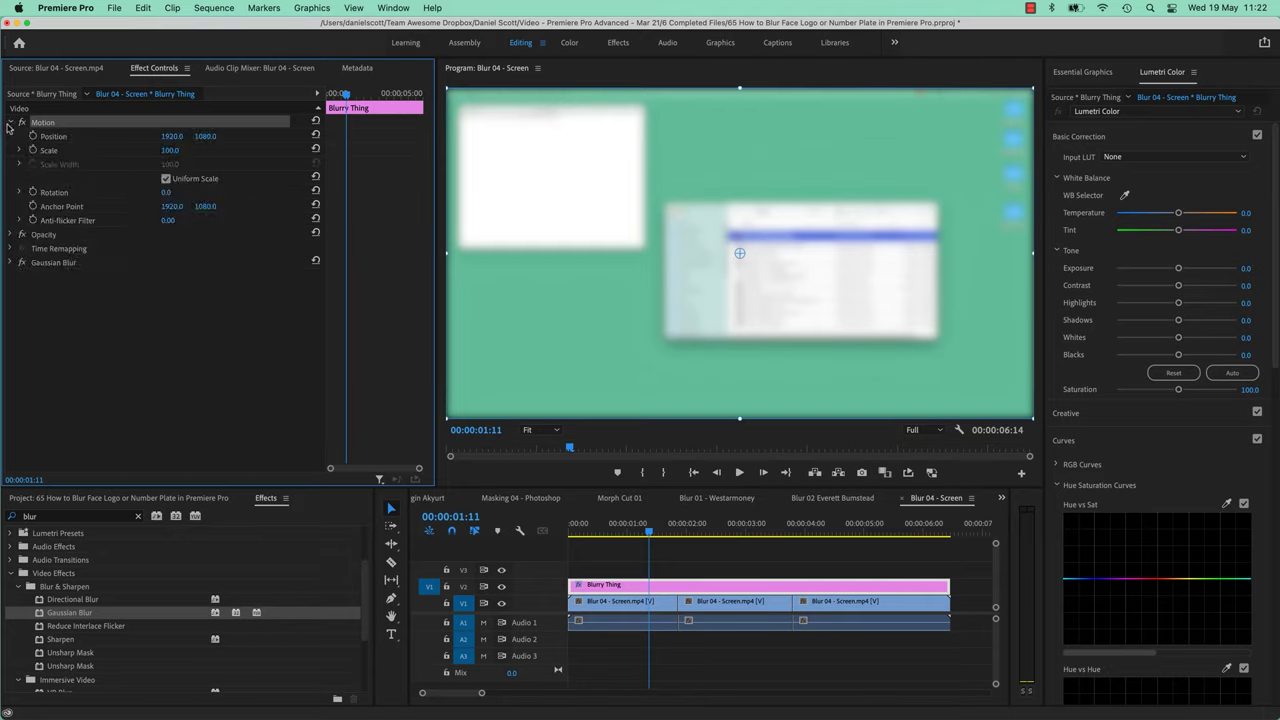
left_click(170, 150)
type("15")
key("Return")
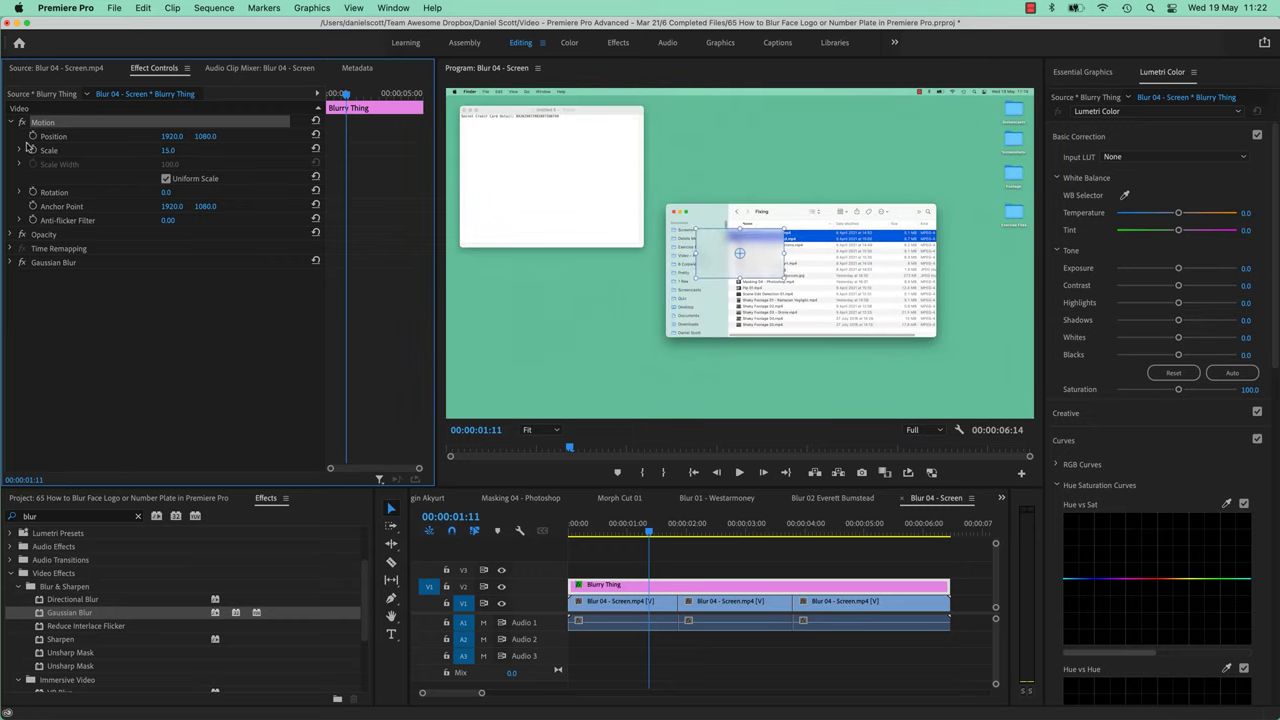
left_click(20, 150)
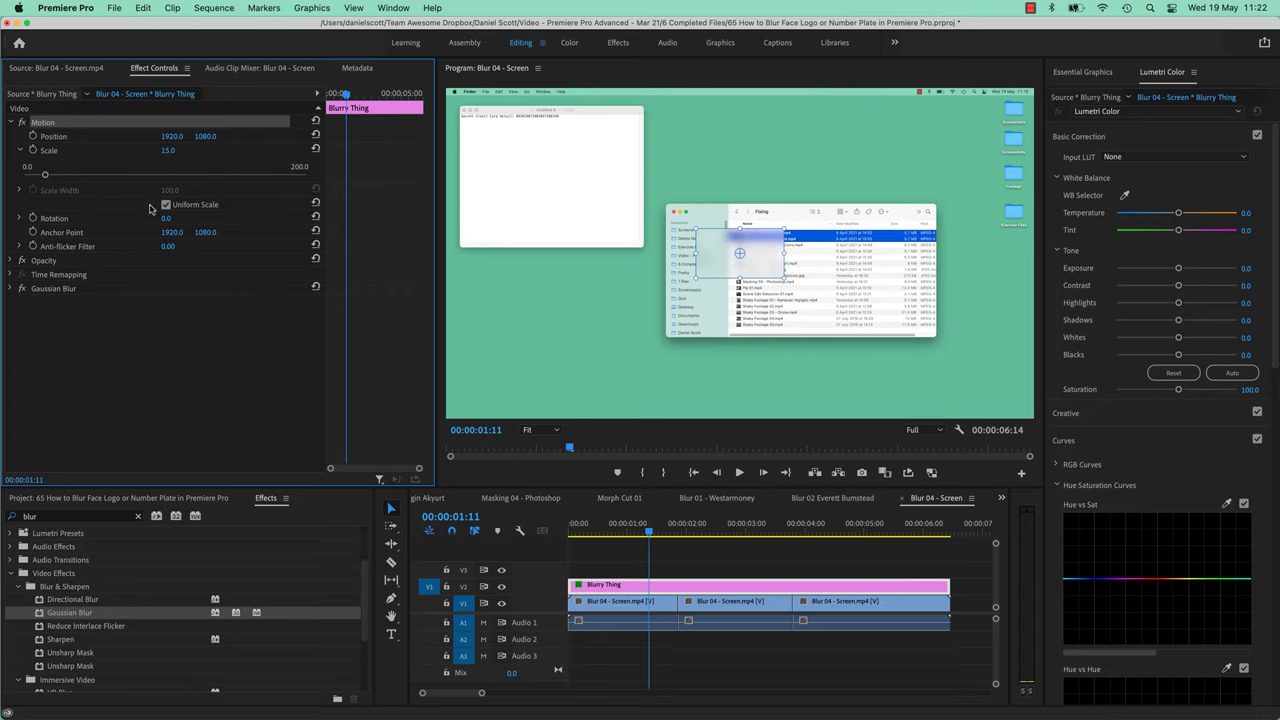
left_click(20, 150)
left_click(20, 150)
left_click(166, 204)
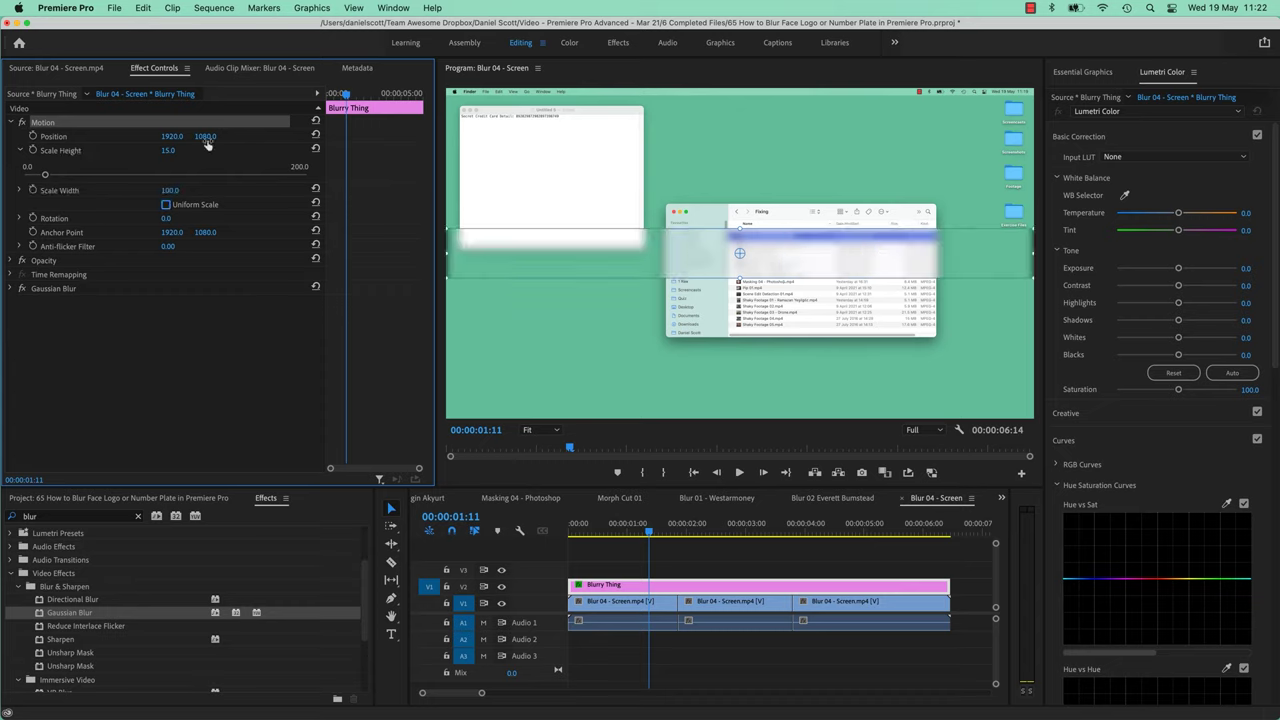
- Shape the blur box into a thin top-right strip: Position 3632.7, 23.1, Height 4.9, Width 12.8
left_click_drag(207, 143, 88, 143)
left_click(175, 135)
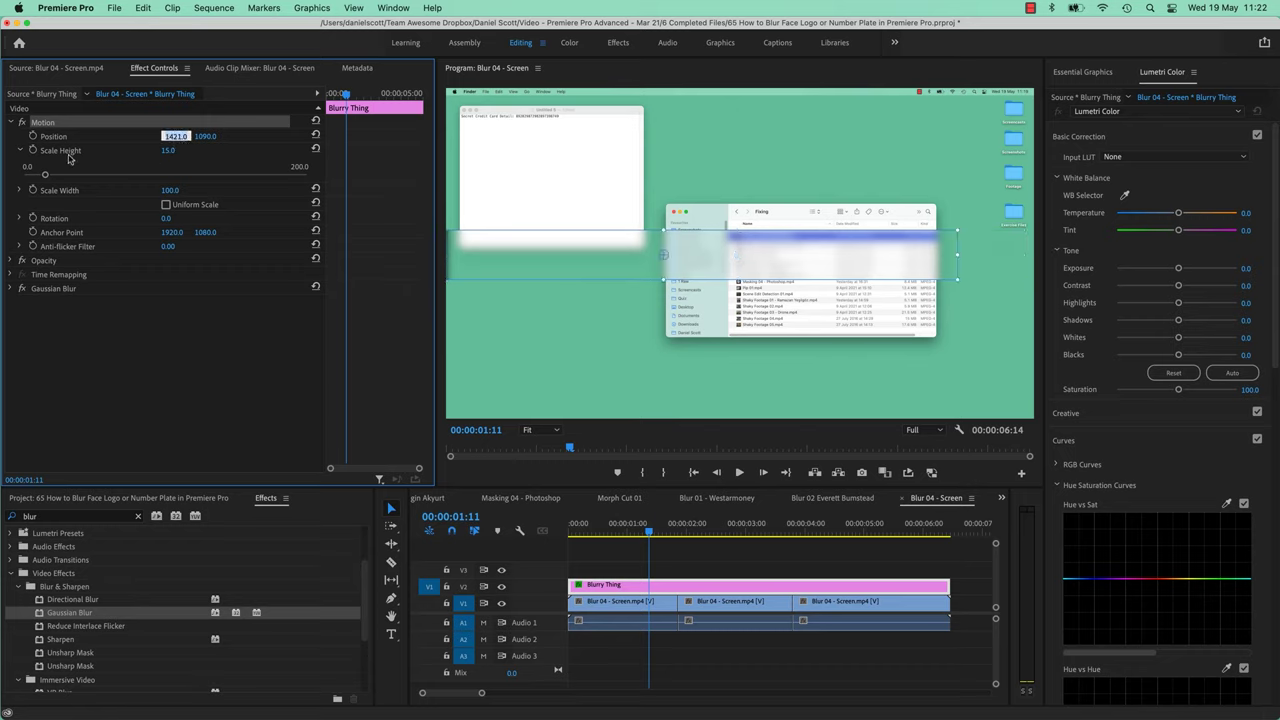
left_click_drag(165, 151, 107, 193)
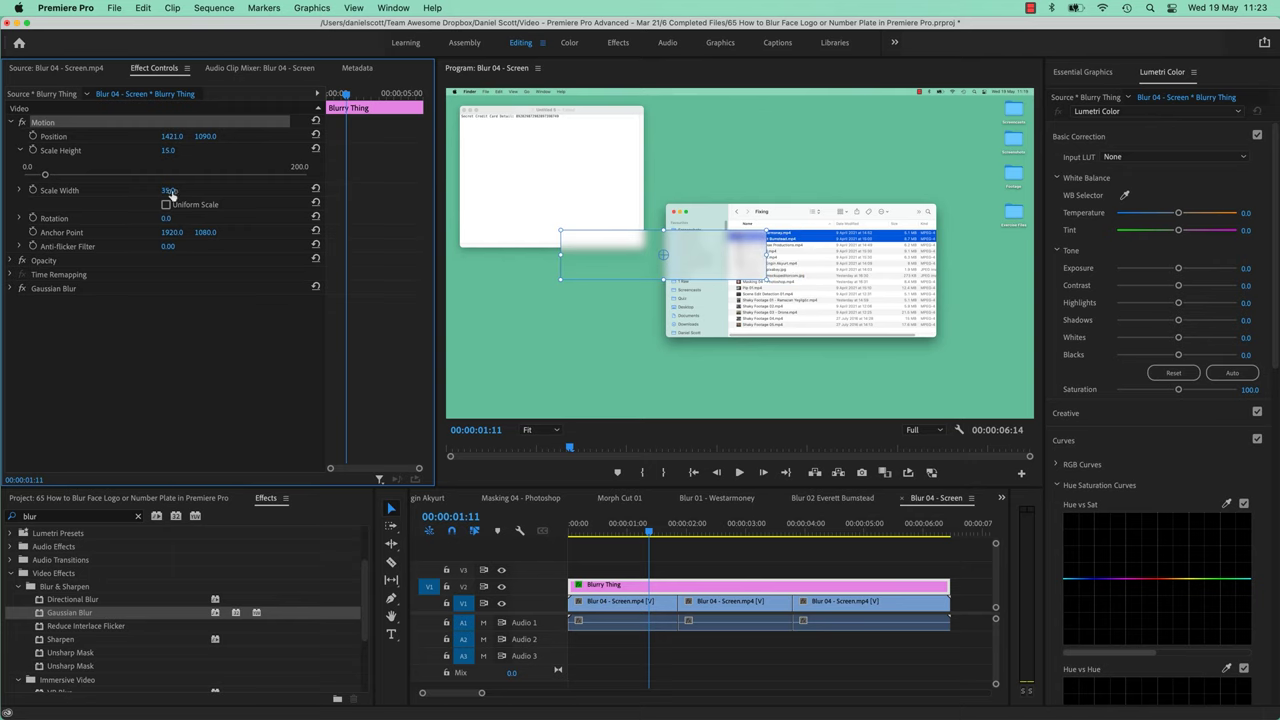
left_click_drag(722, 238, 997, 102)
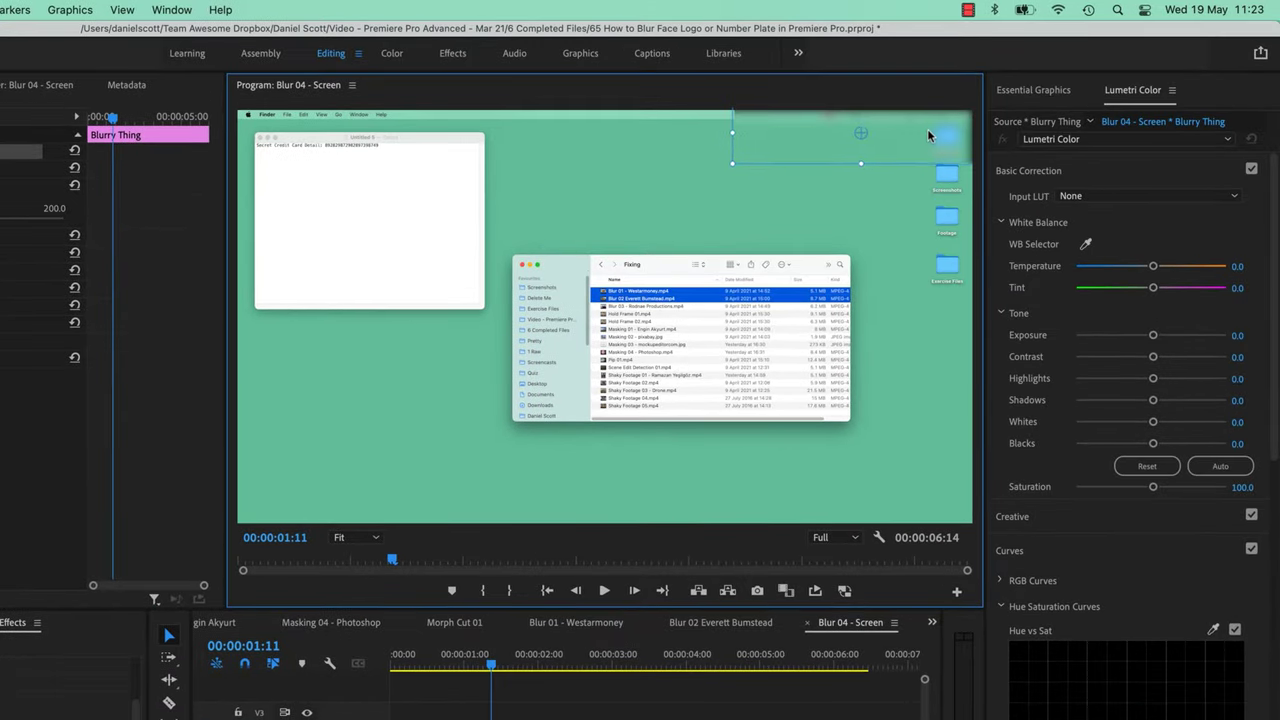
left_click_drag(928, 131, 927, 132)
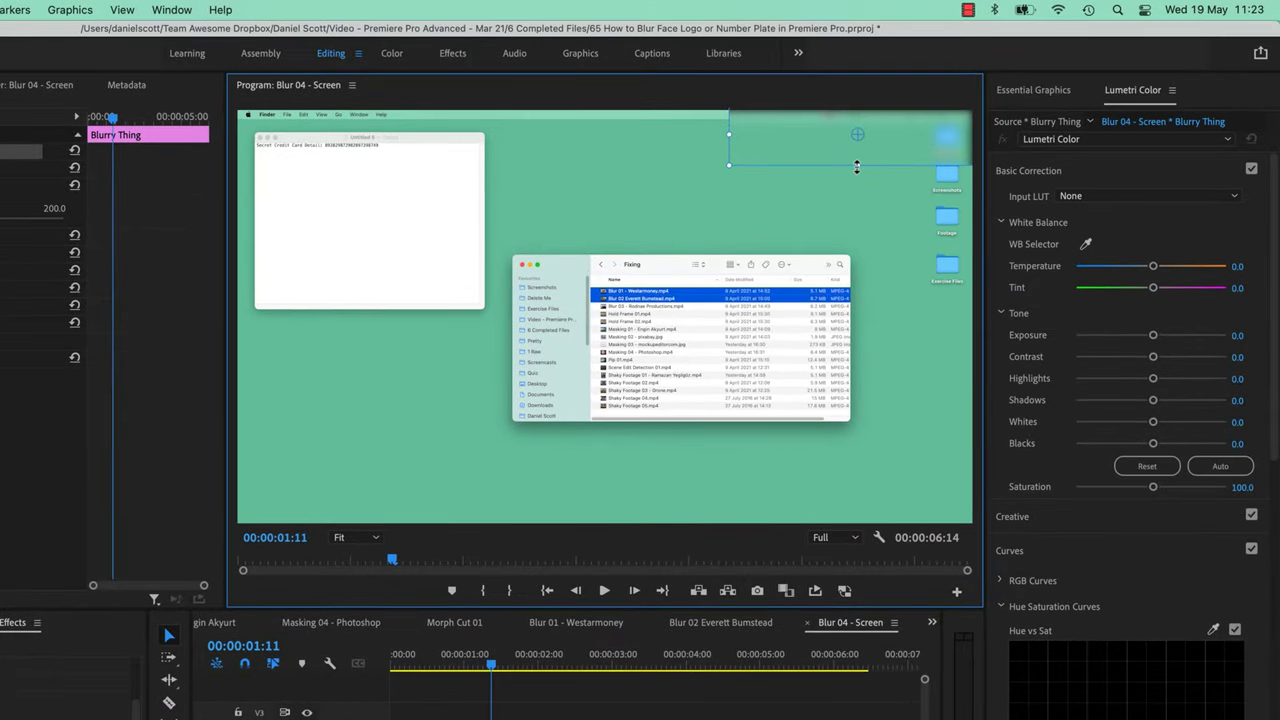
left_click_drag(856, 167, 857, 146)
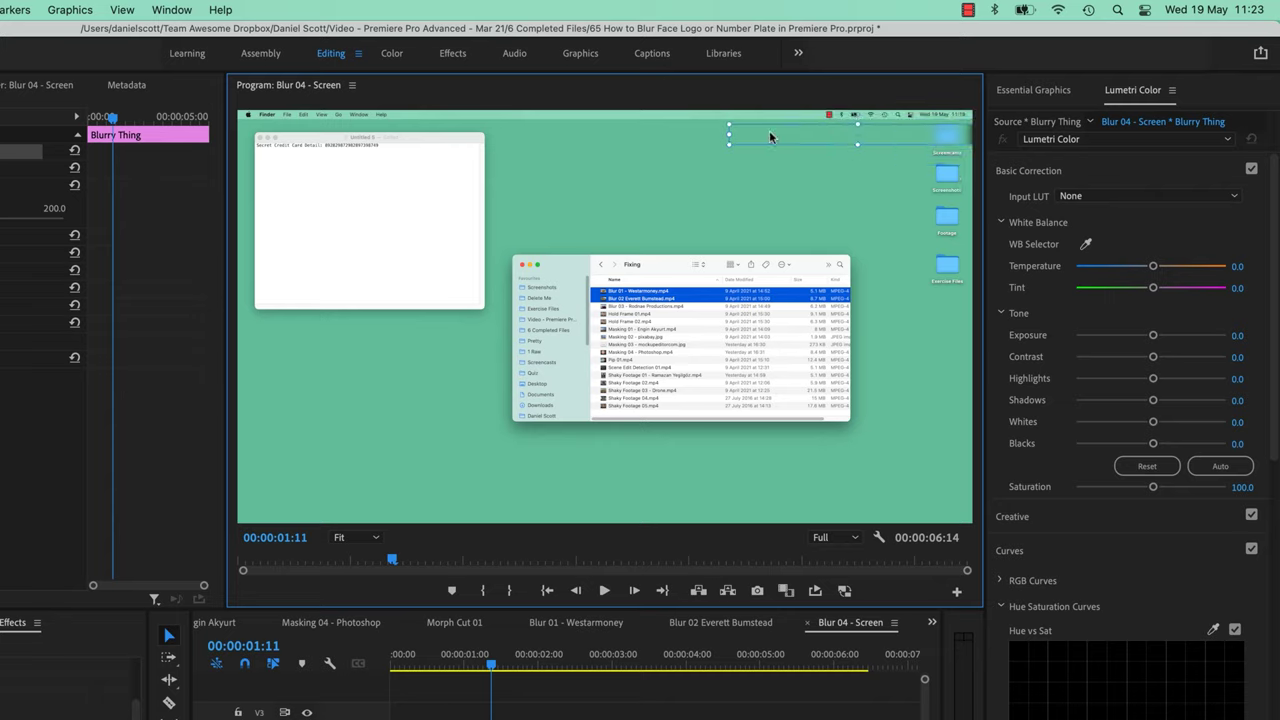
left_click_drag(730, 135, 813, 142)
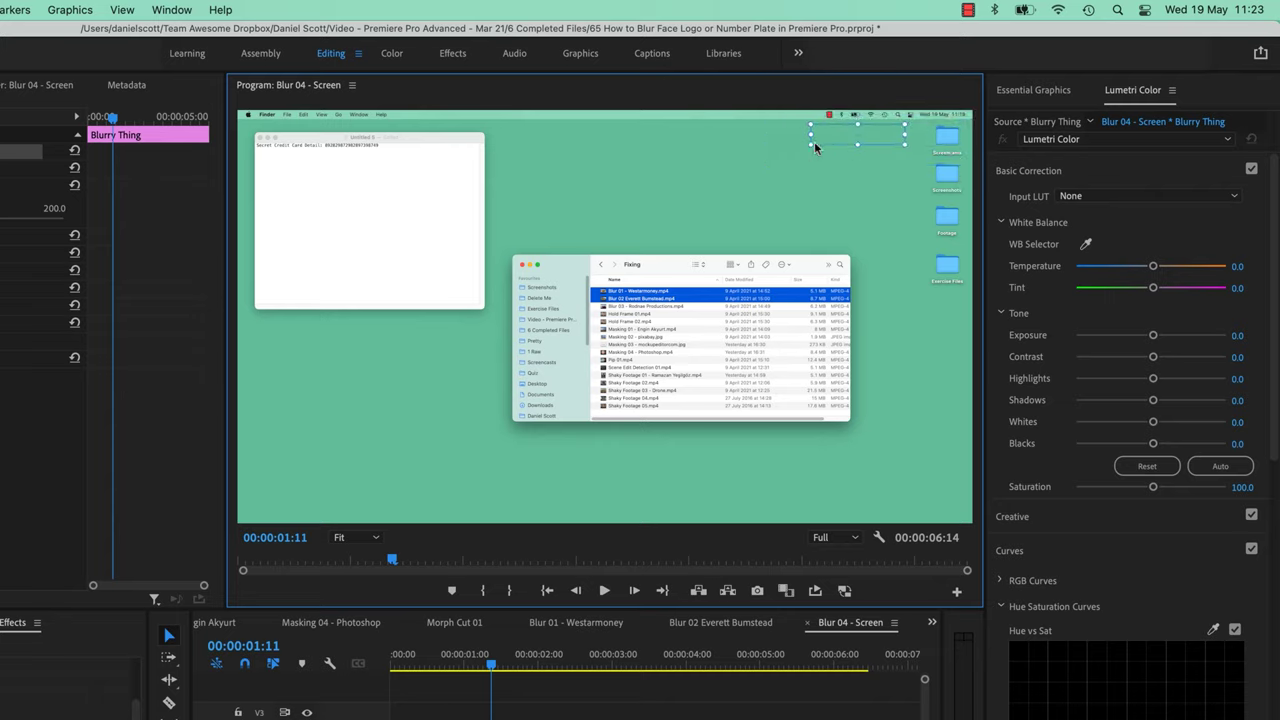
left_click_drag(896, 142, 968, 120)
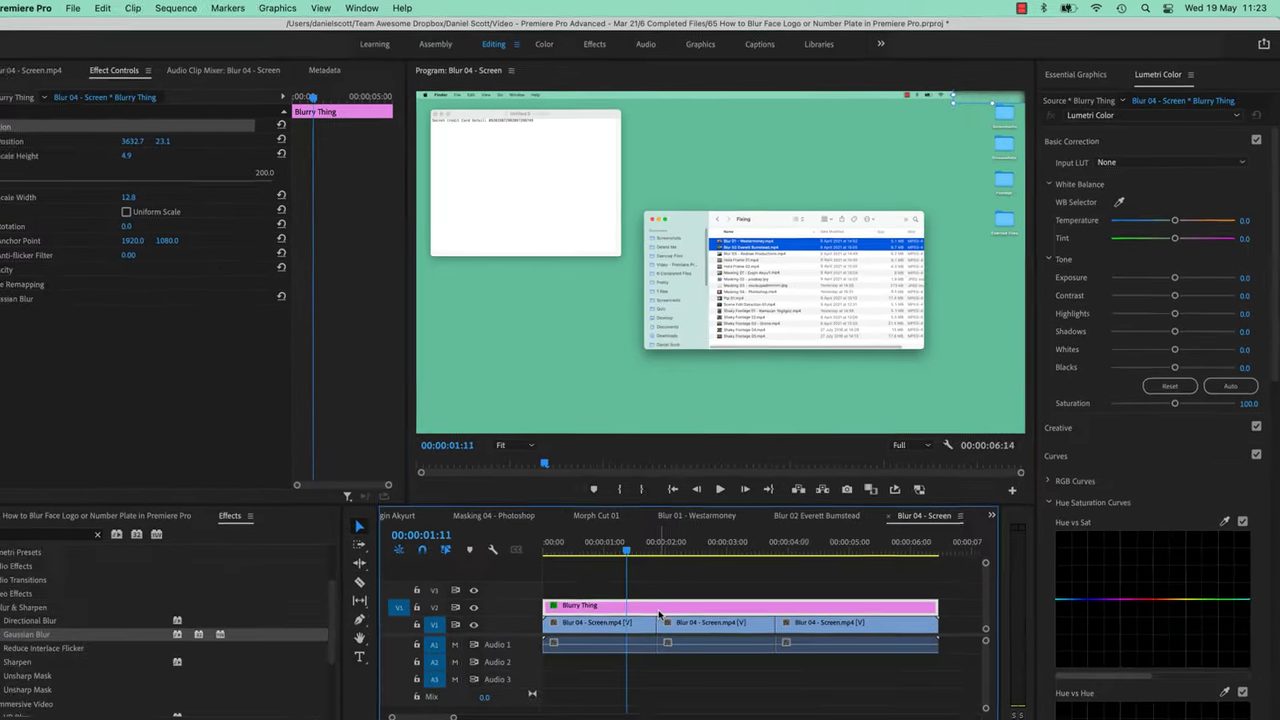
- Select the screen clips and scrub through later frames to check the blur
left_click(665, 602)
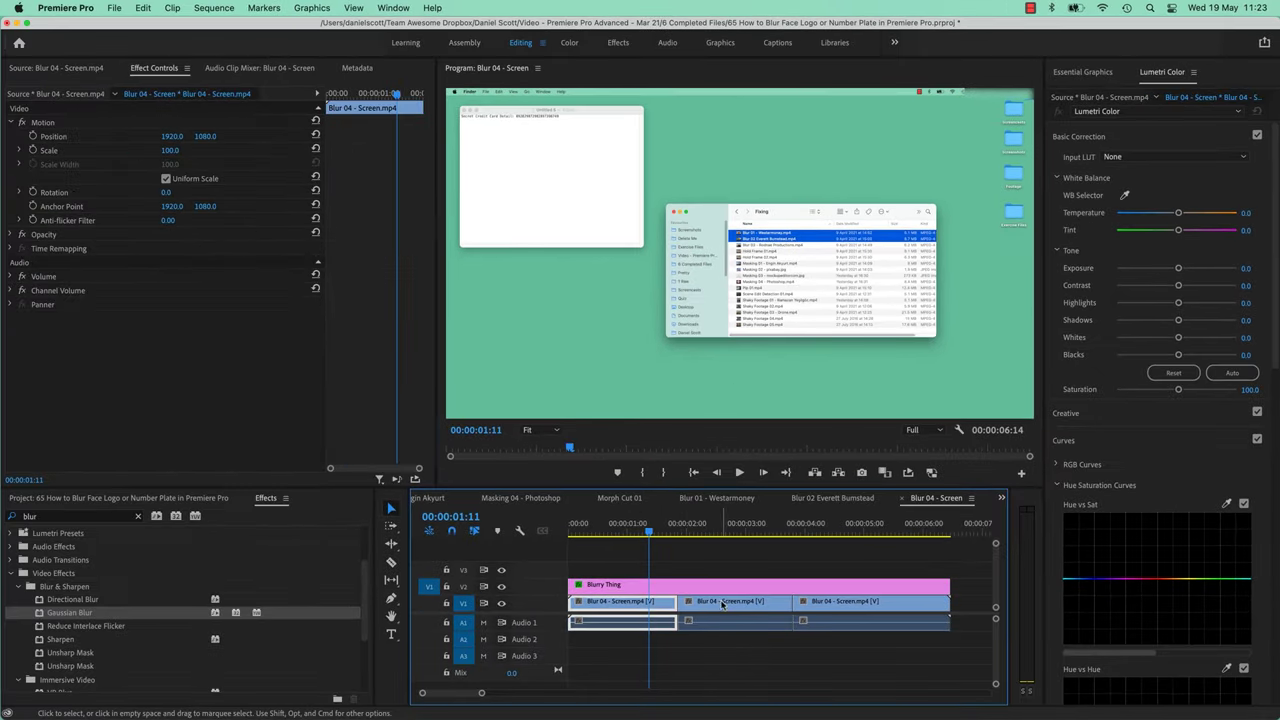
left_click(725, 602)
left_click(863, 616, "shift")
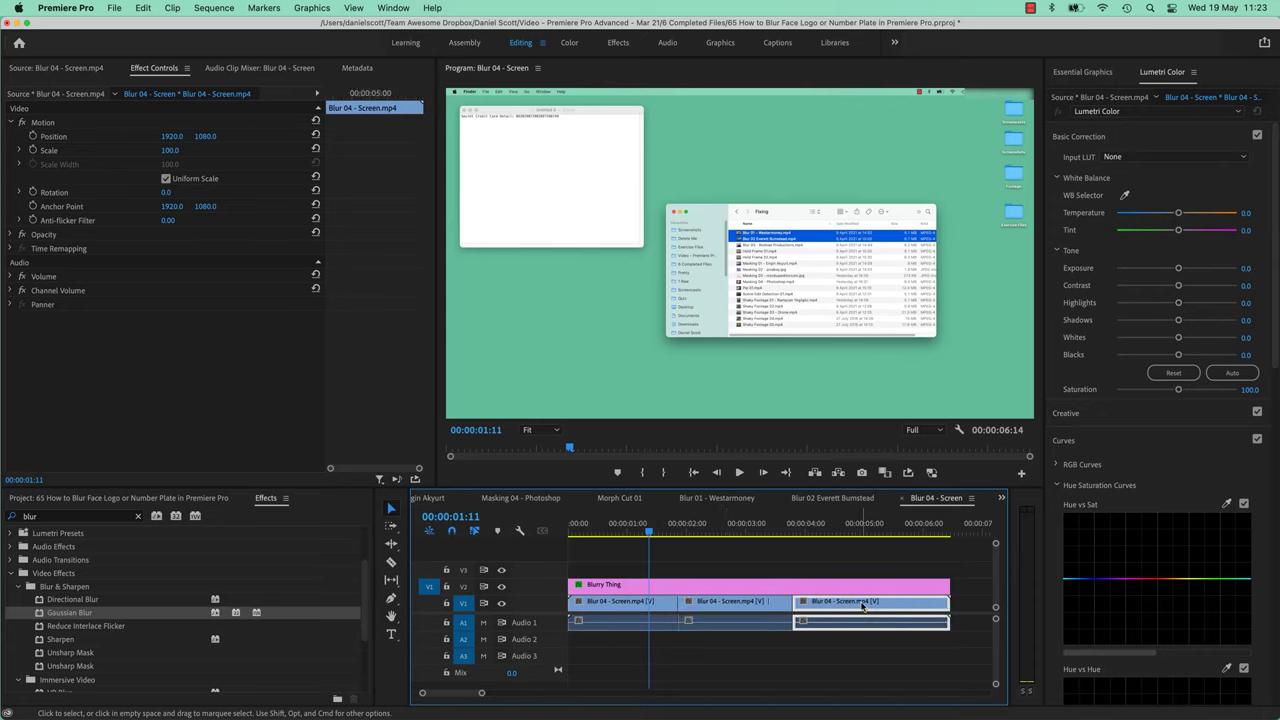
left_click(762, 614)
left_click_drag(714, 526, 597, 528)
left_click(615, 605)
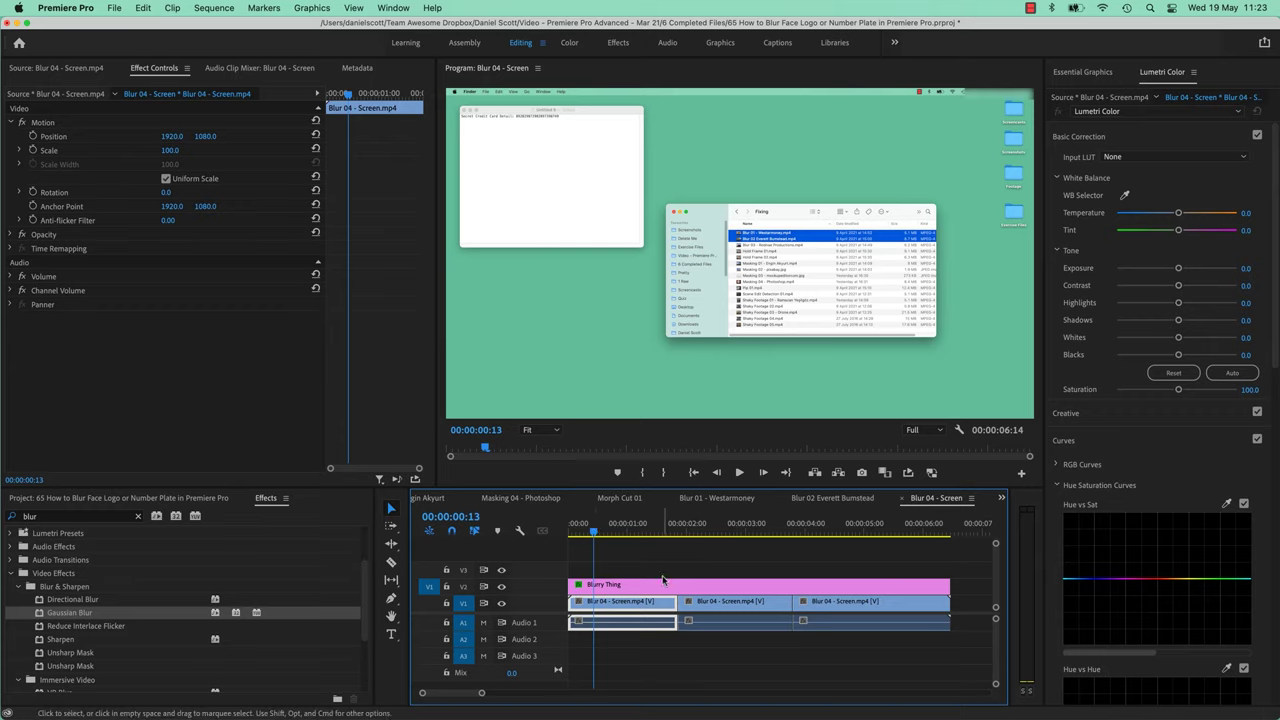
- Lower Blurry Thing's Gaussian Blurriness from 90.0 to 69.0 and reselect its Motion effect
left_click(660, 588)
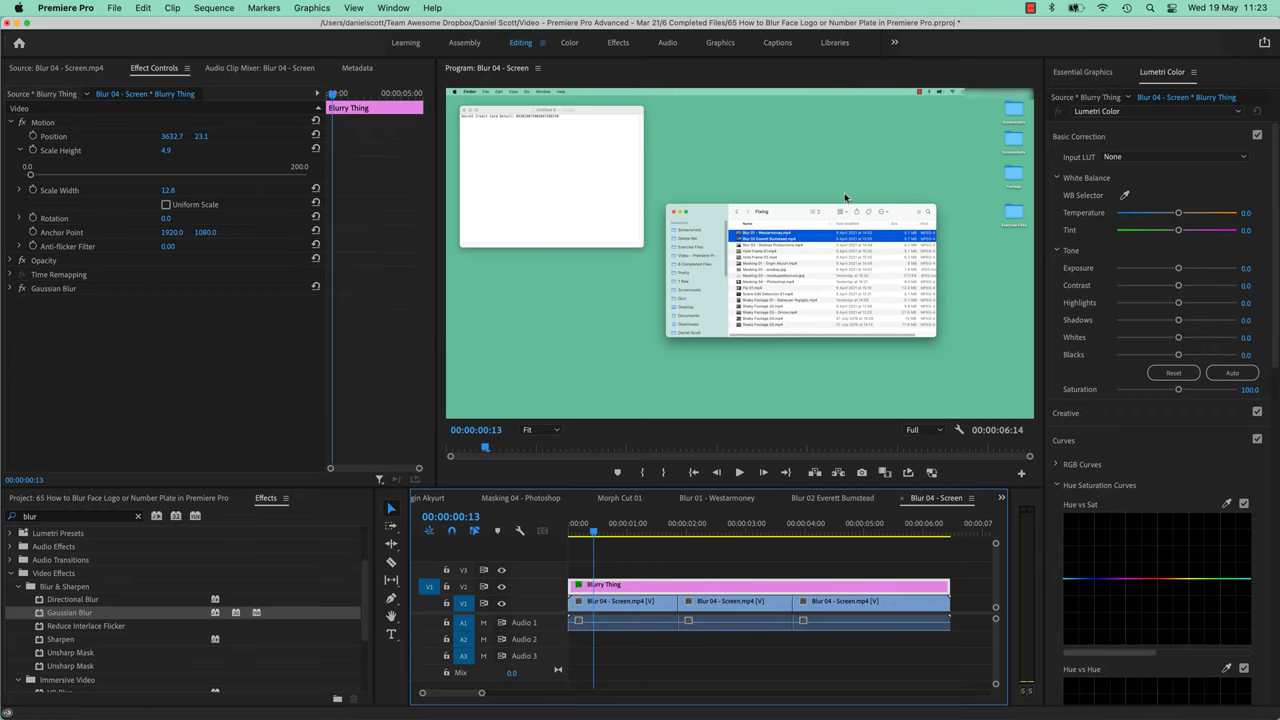
left_click(981, 103)
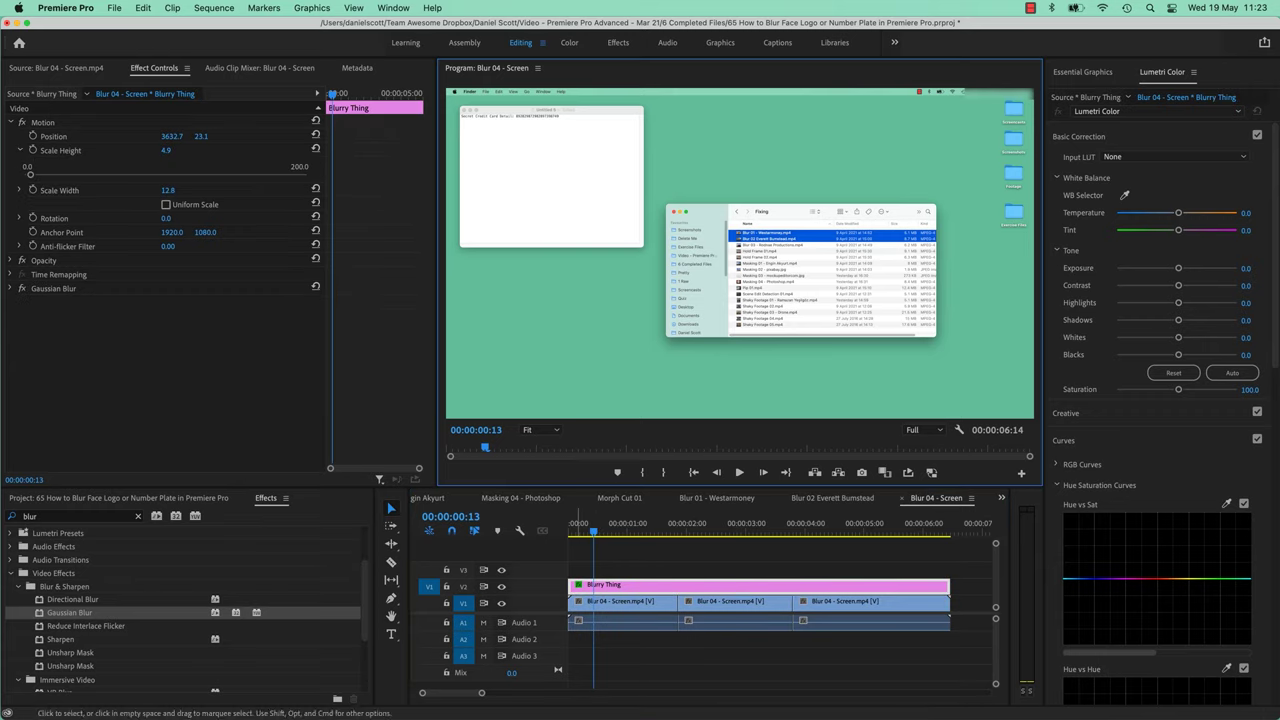
left_click(626, 588)
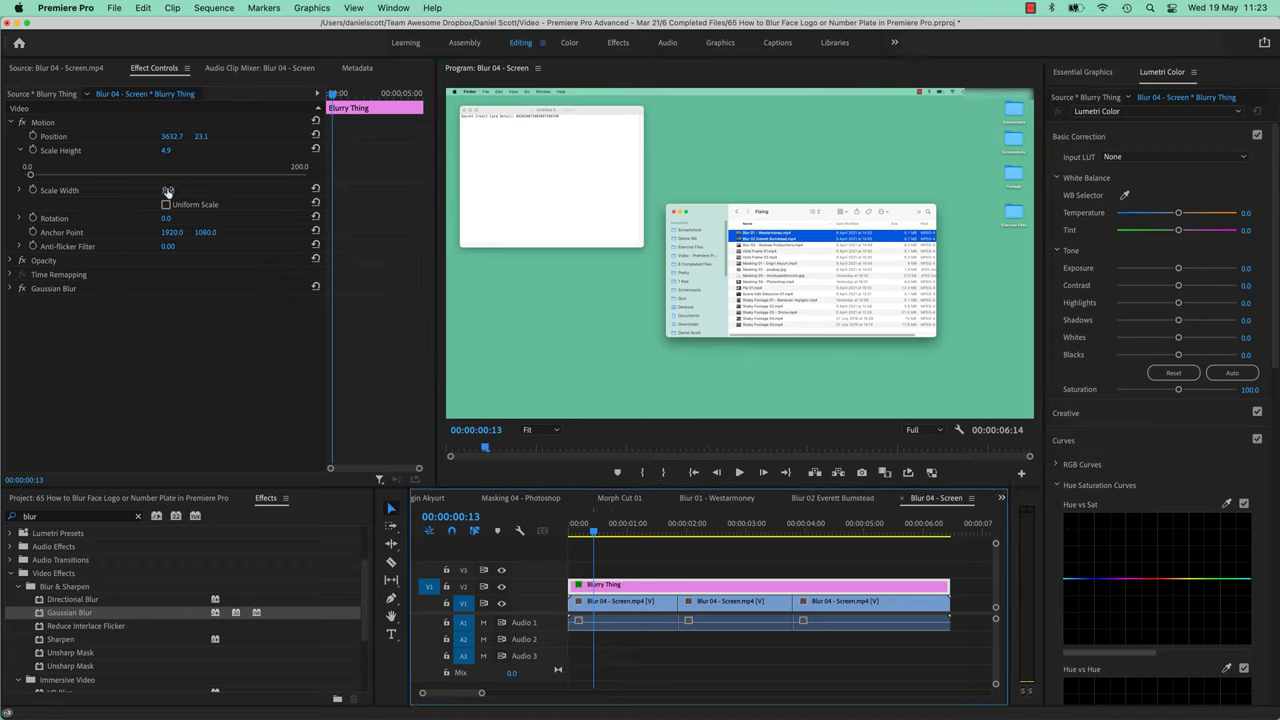
left_click(11, 288)
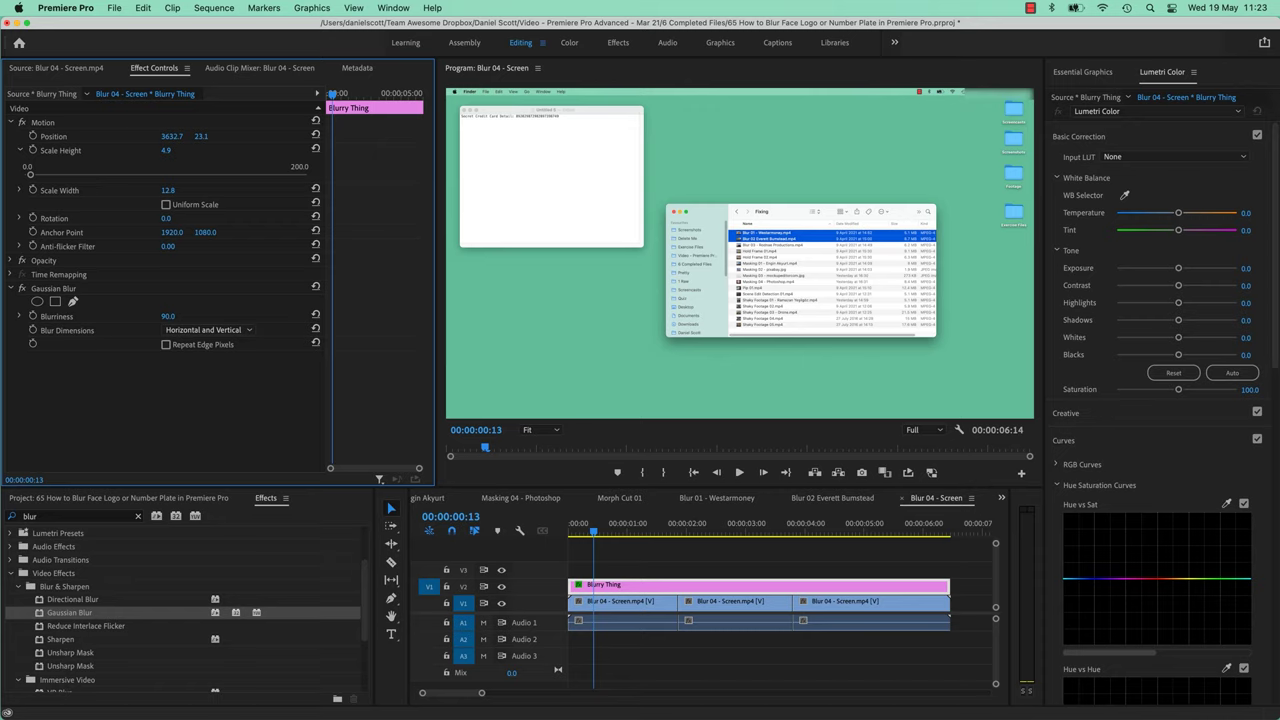
left_click_drag(168, 316, 150, 316)
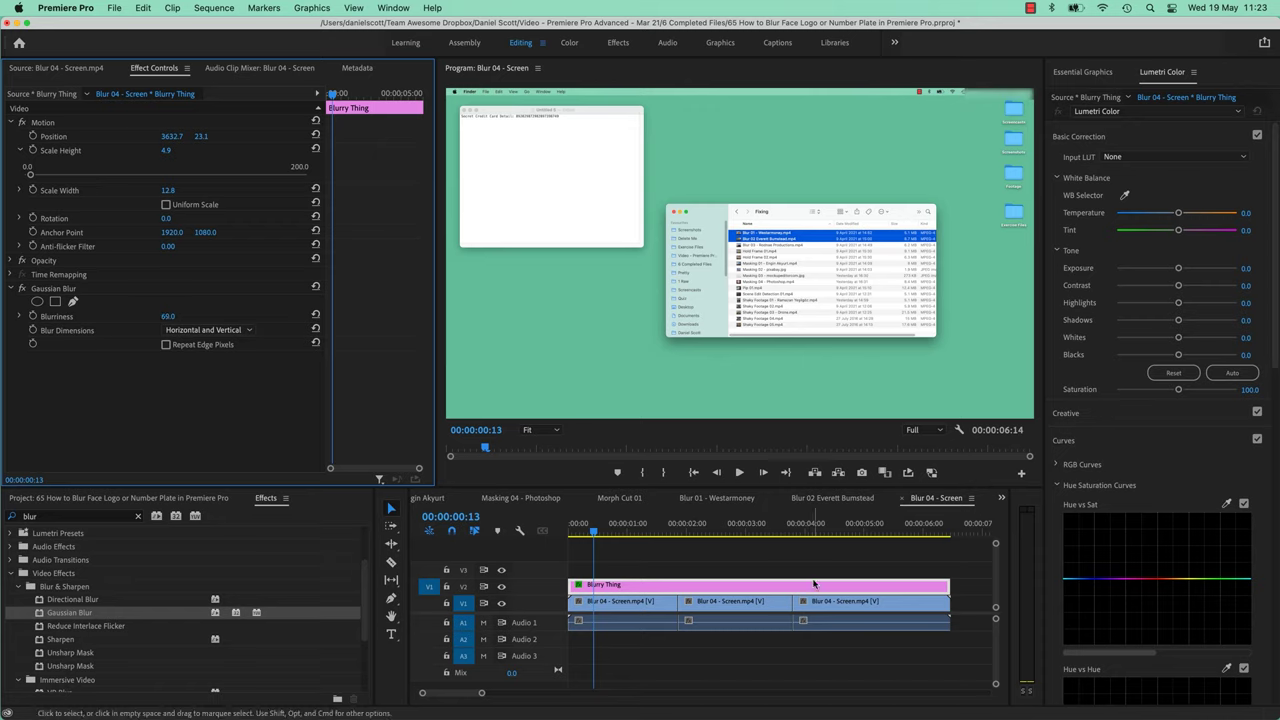
left_click(649, 589)
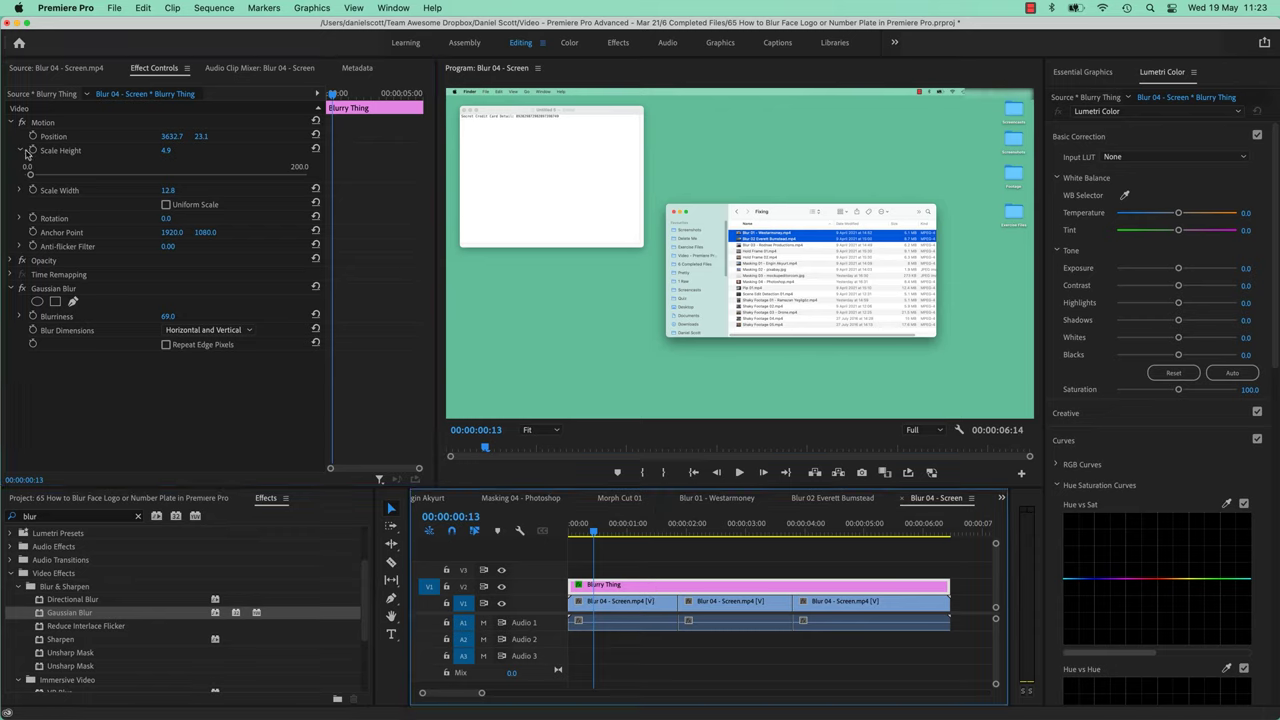
left_click(10, 122)
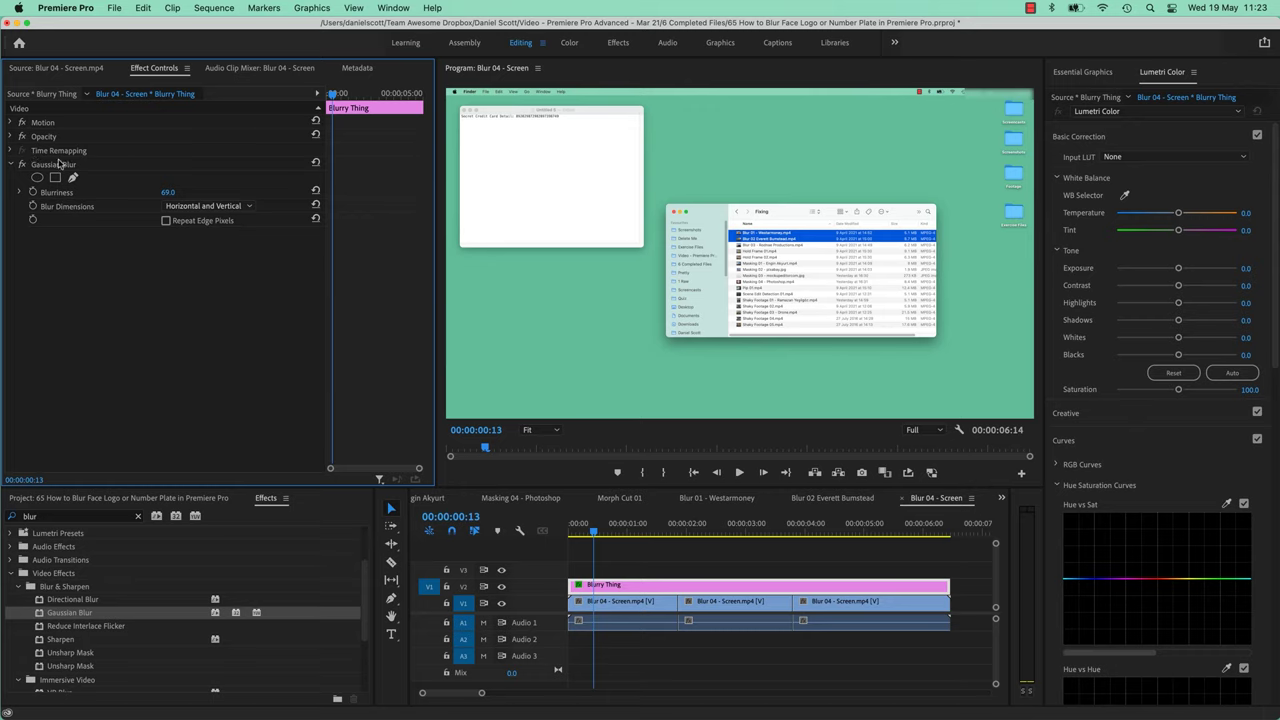
left_click(45, 126)
- Move the blur box over the notes window at Position 663.4, 480.3, Scale Height 36.4, Width 10.1
left_click(9, 122)
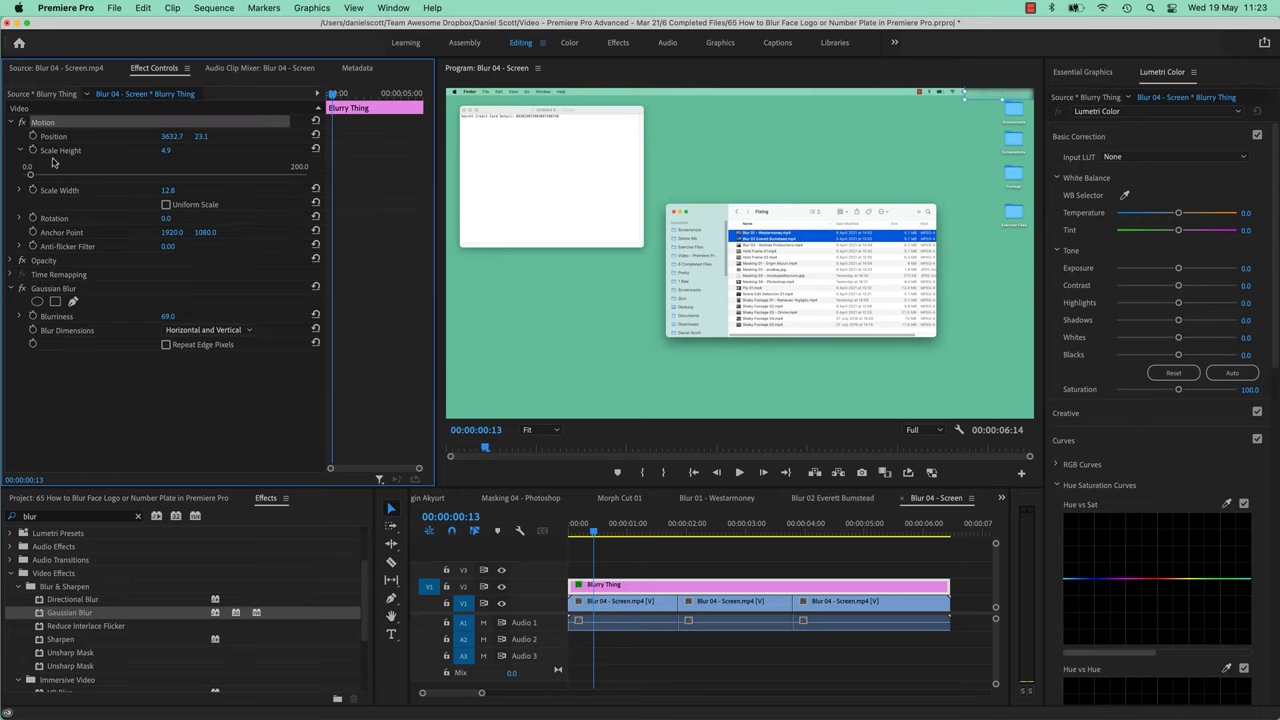
left_click_drag(1010, 99, 563, 116)
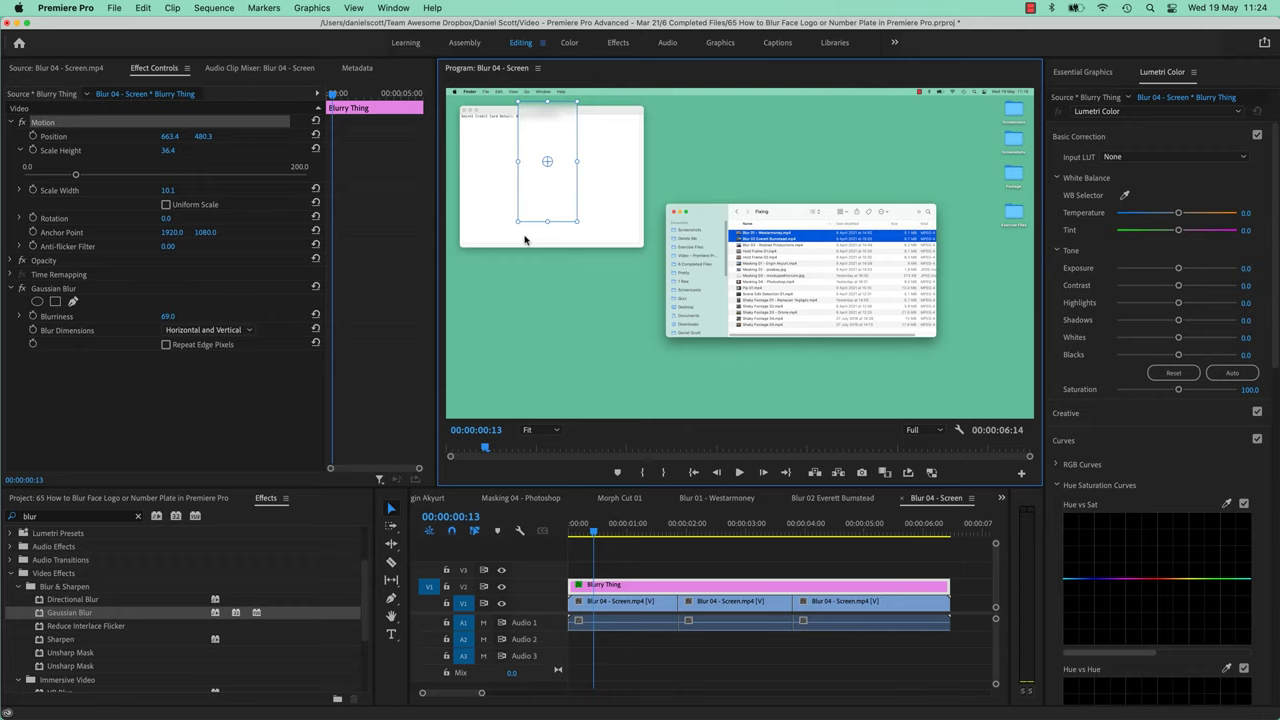
left_click(517, 162)
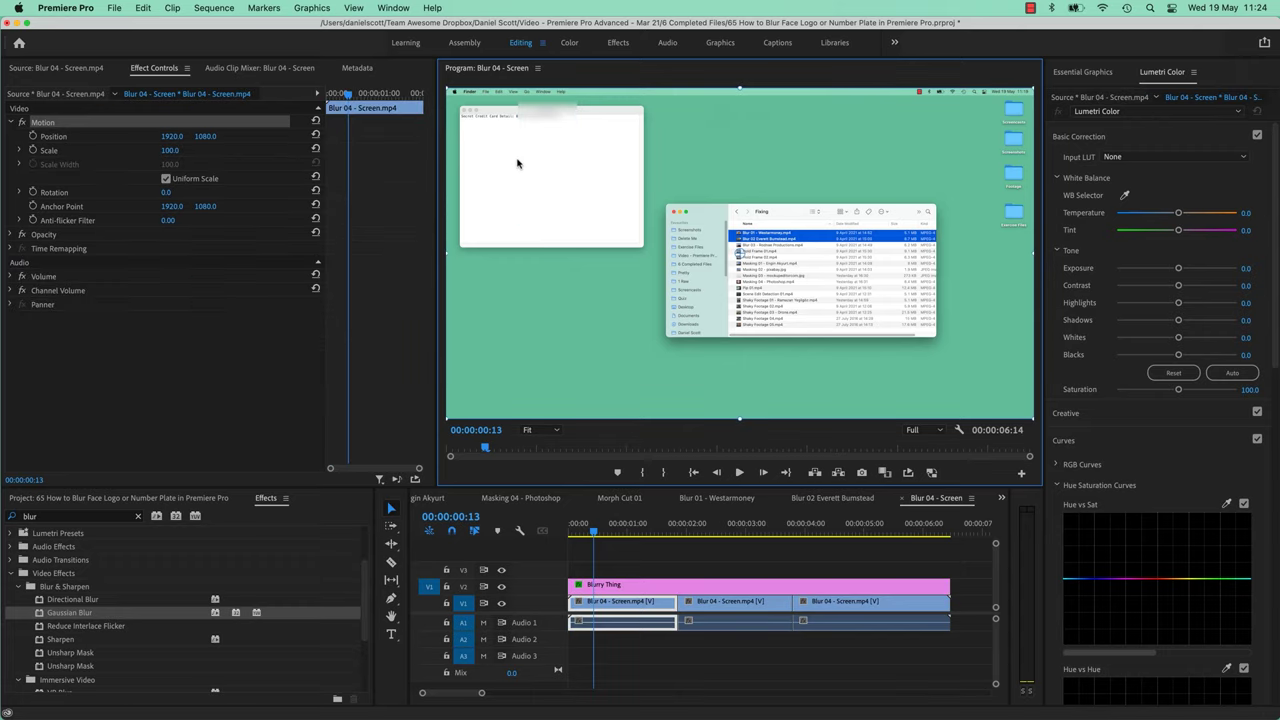